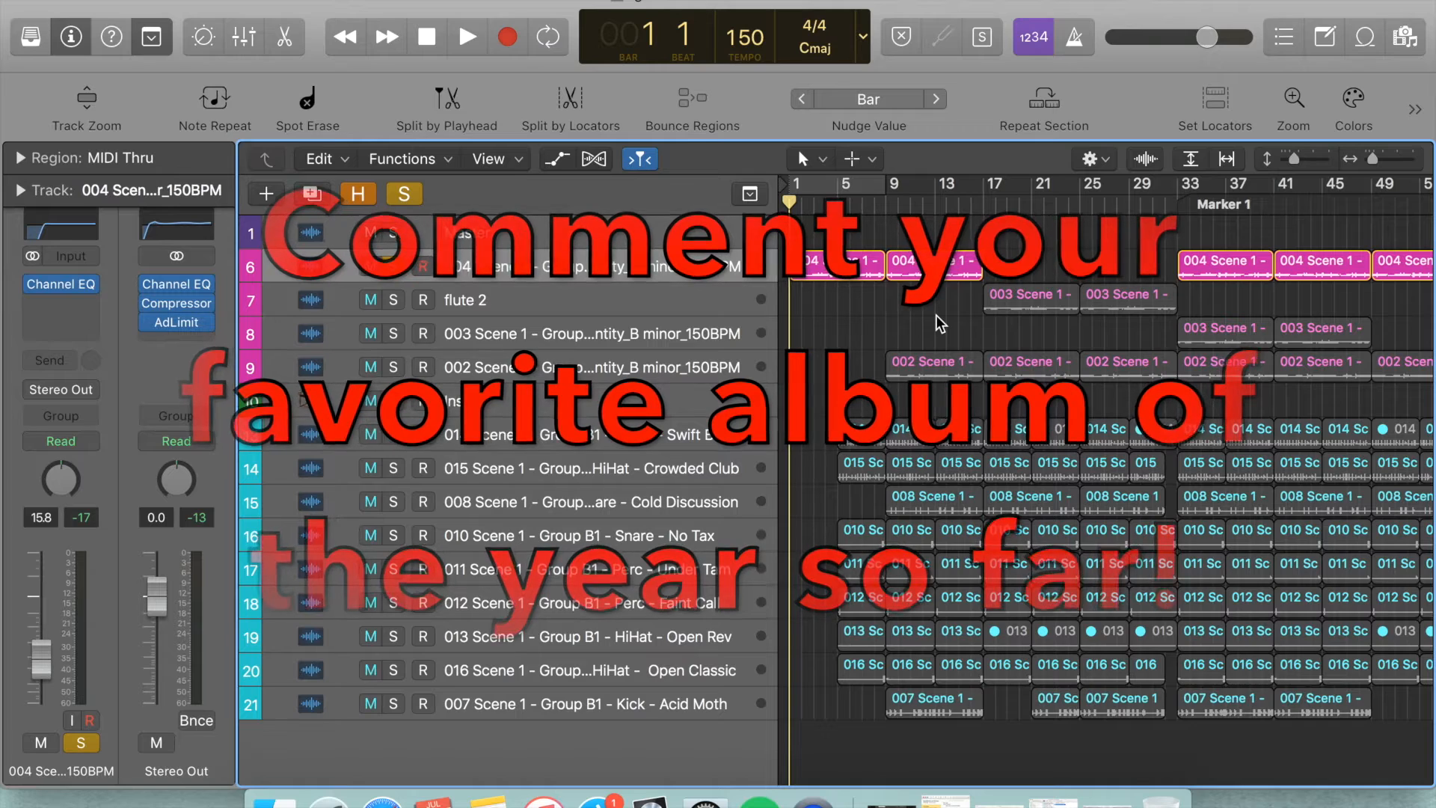
# - Turn off the solo, play the arrangement from the start, and place the playhead at bar 5
pyautogui.click(416, 201)
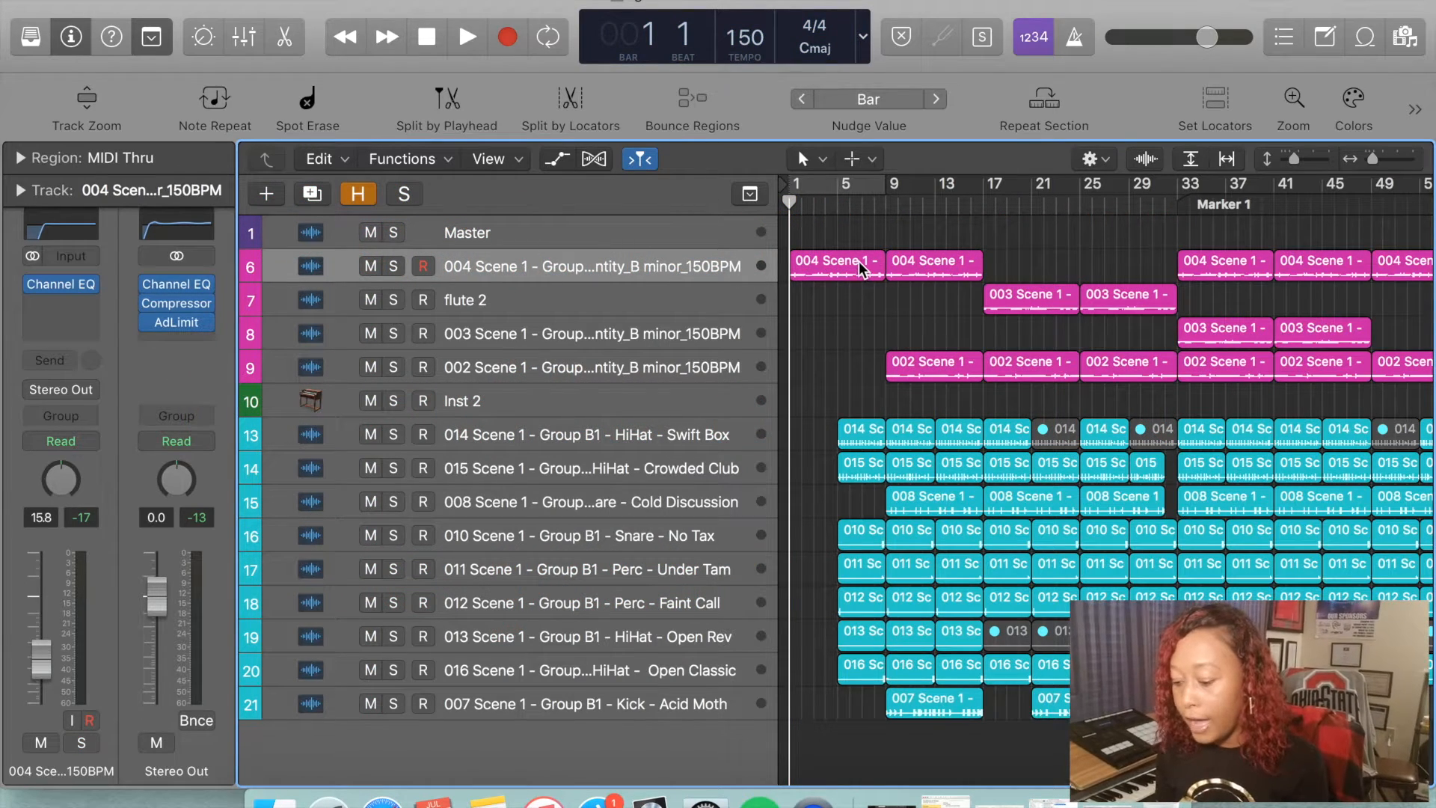
pyautogui.press('space')
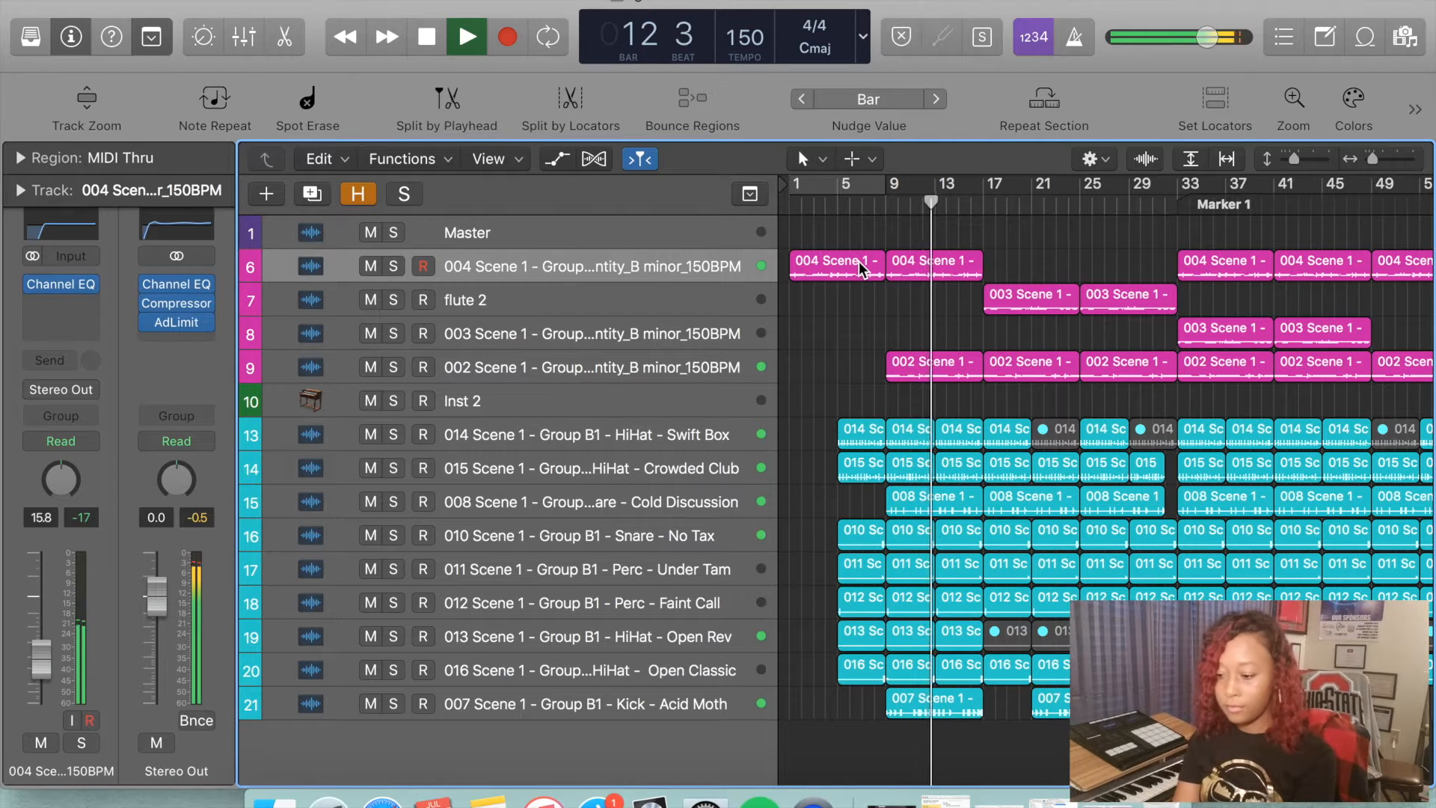
pyautogui.press('space')
pyautogui.click(838, 200)
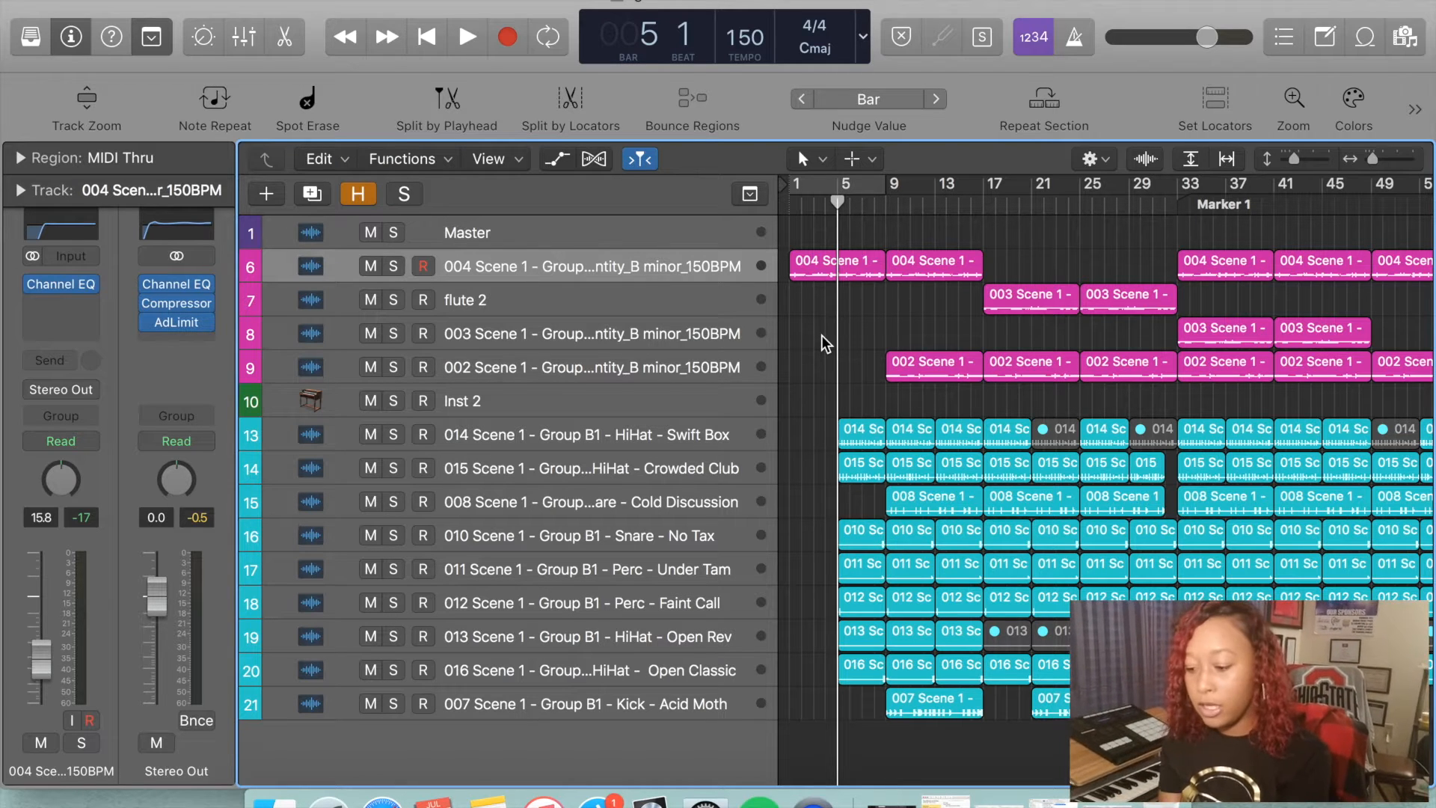
# - Show the automation lanes, look through those of all tracks, and hide the lanes again
pyautogui.press('a')
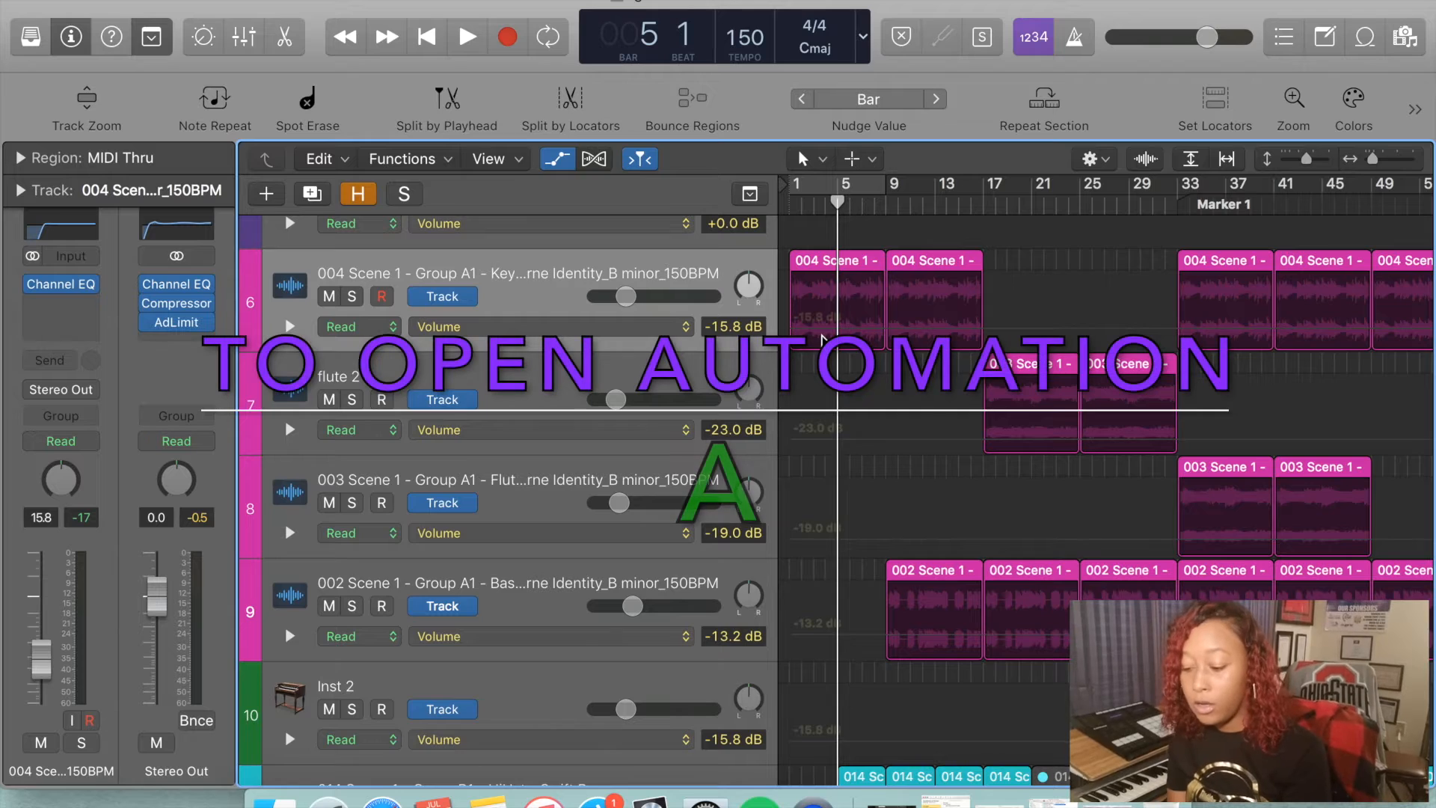
pyautogui.press('a')
pyautogui.press('a')
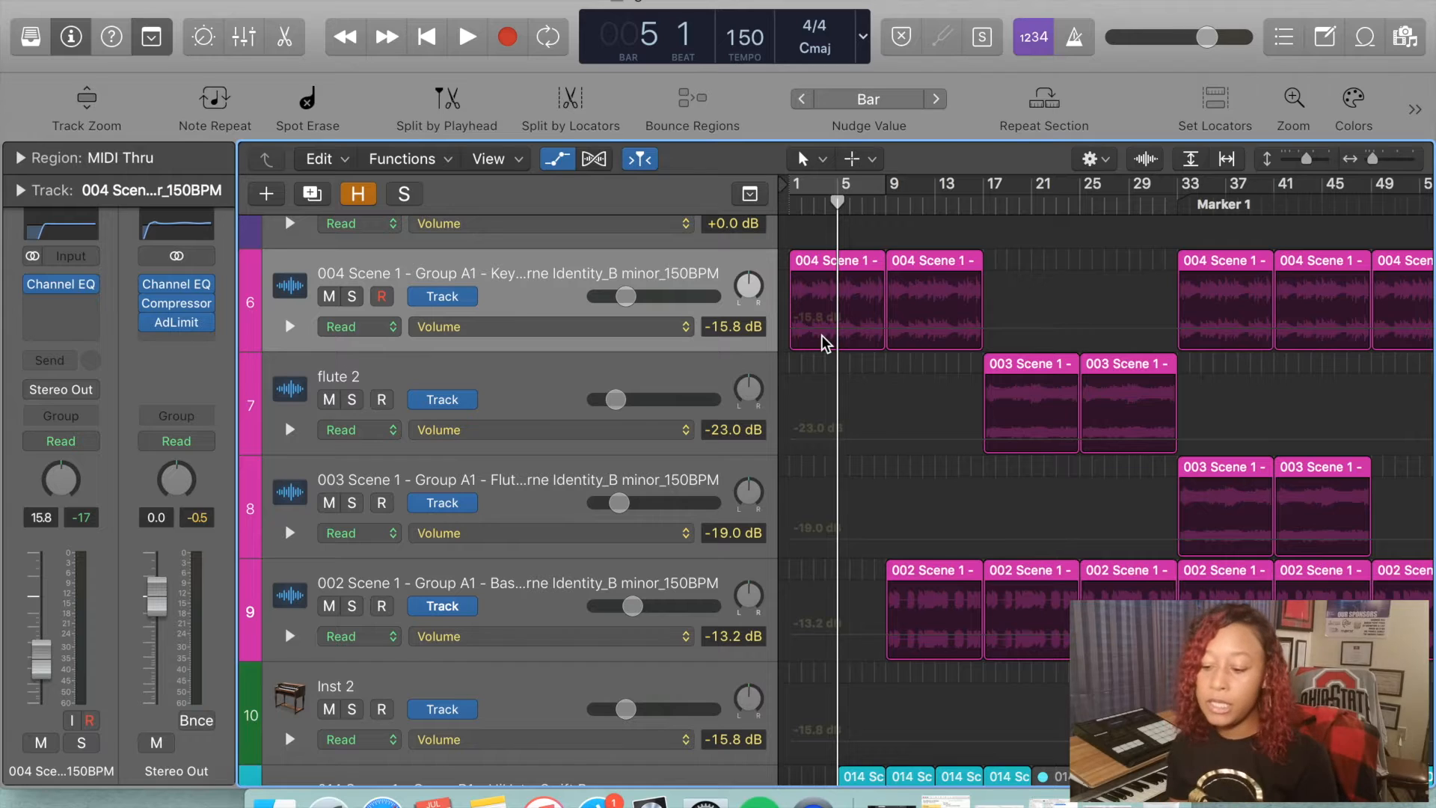
pyautogui.scroll(-15, 638, 339)
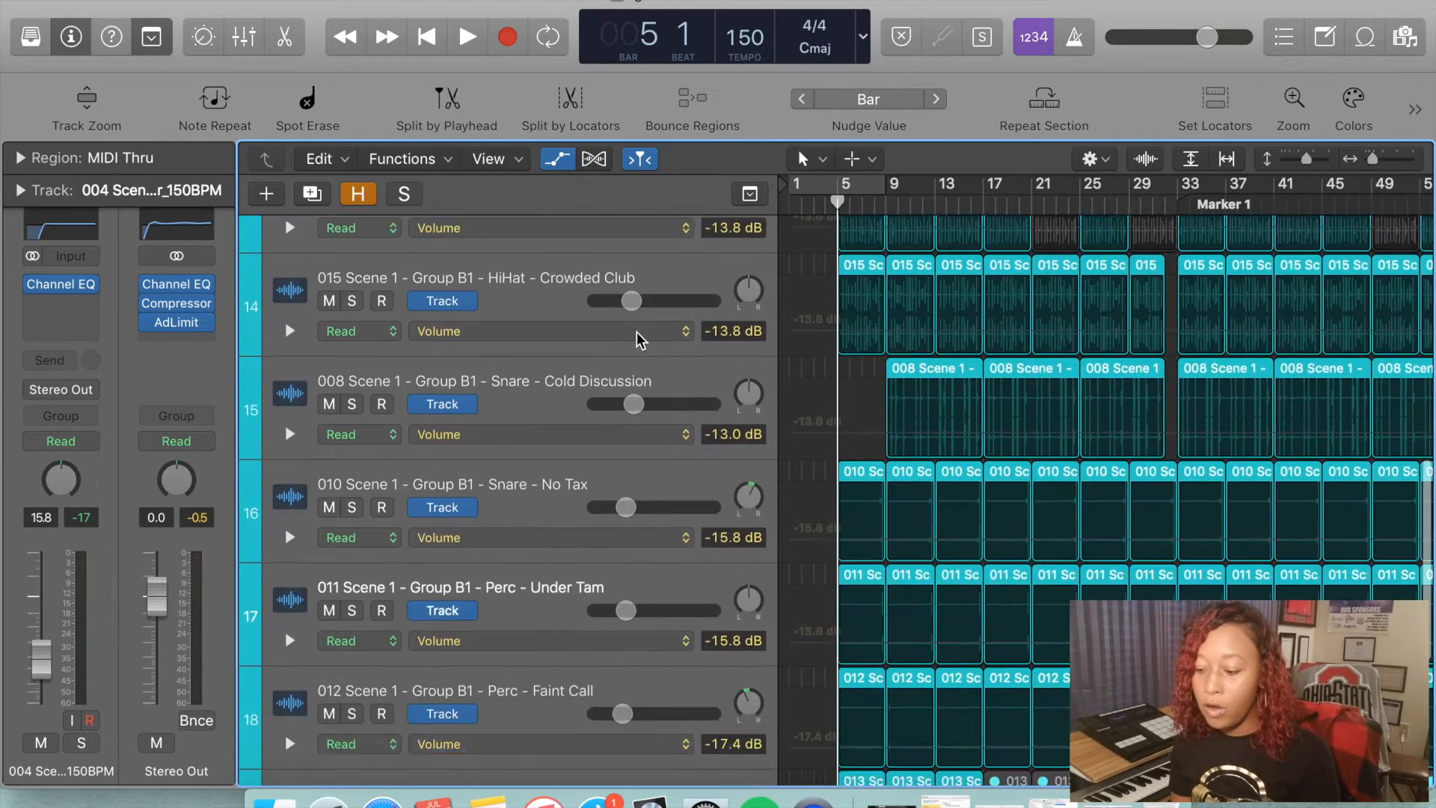
pyautogui.scroll(15, 639, 339)
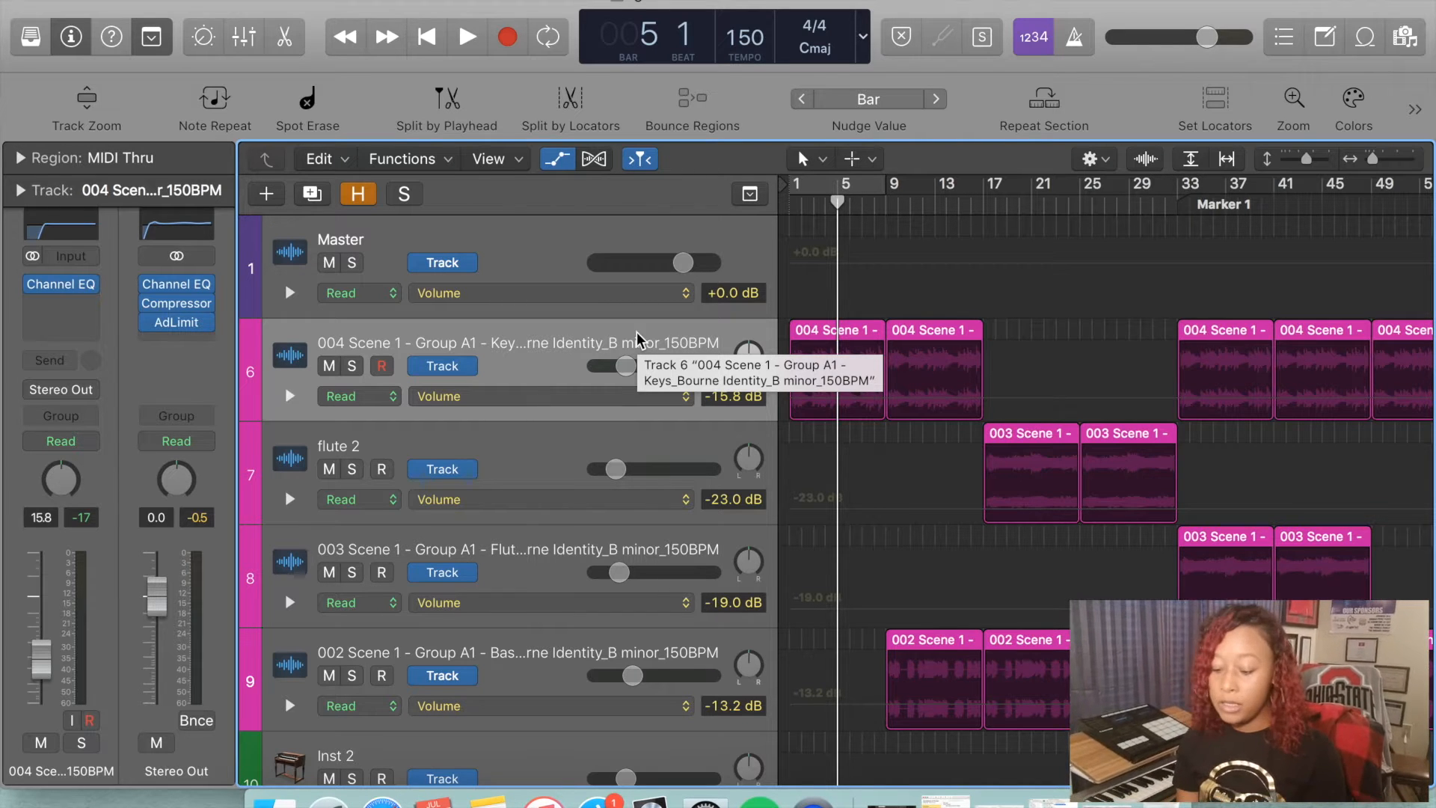
pyautogui.press('a')
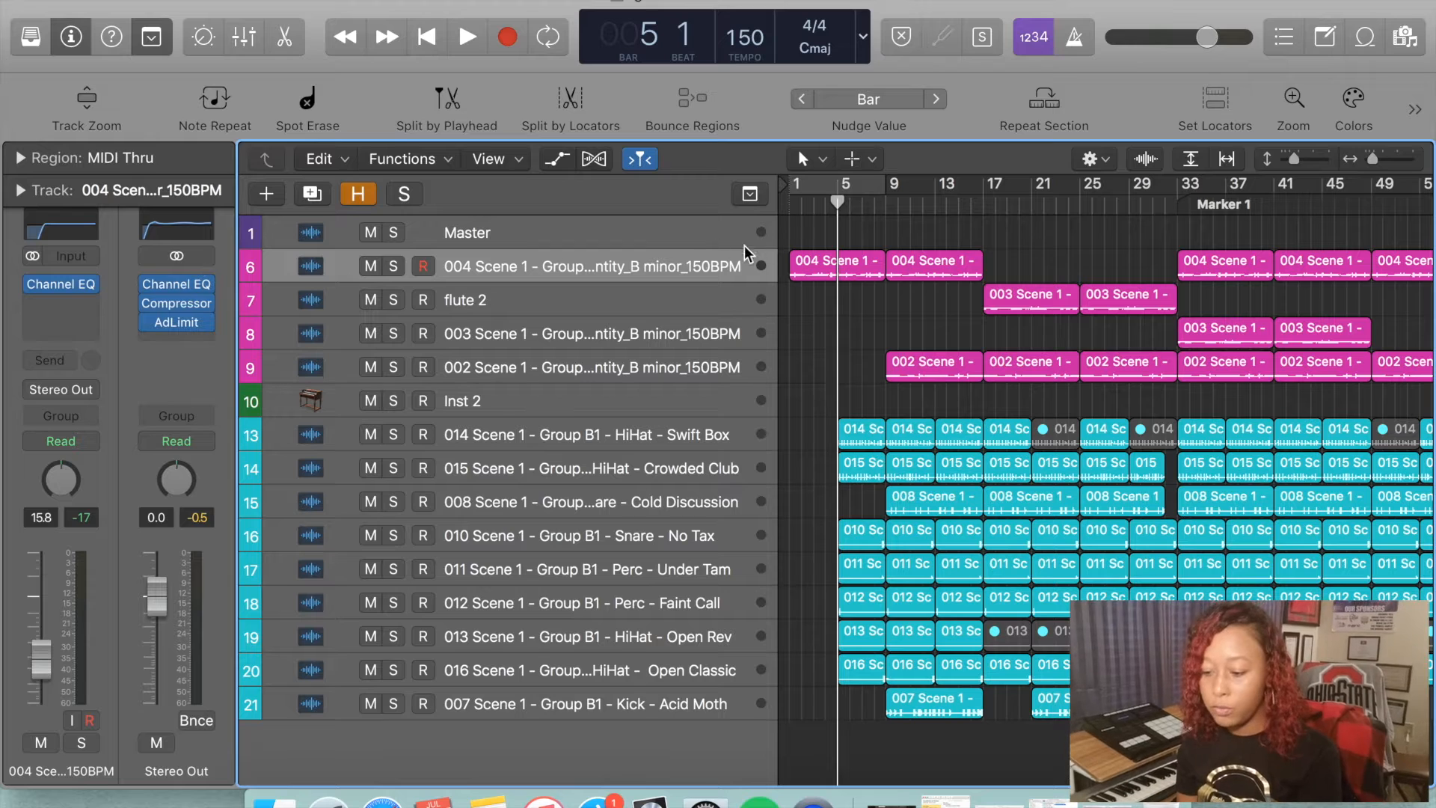
# - Insert the Echo plug-in in the empty effect slot of the 004 keys track
pyautogui.click(644, 299)
pyautogui.click(644, 262)
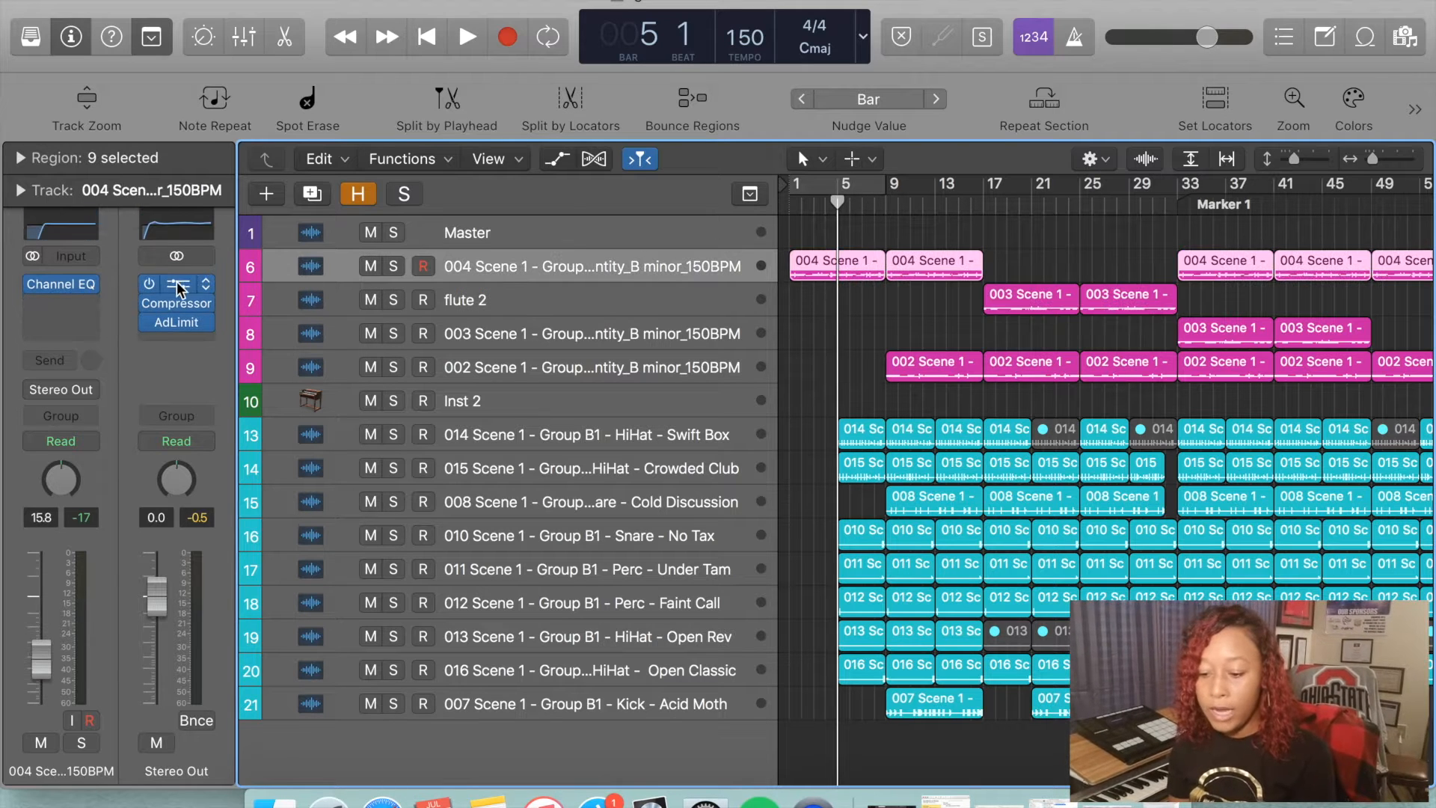
pyautogui.rightClick(85, 310)
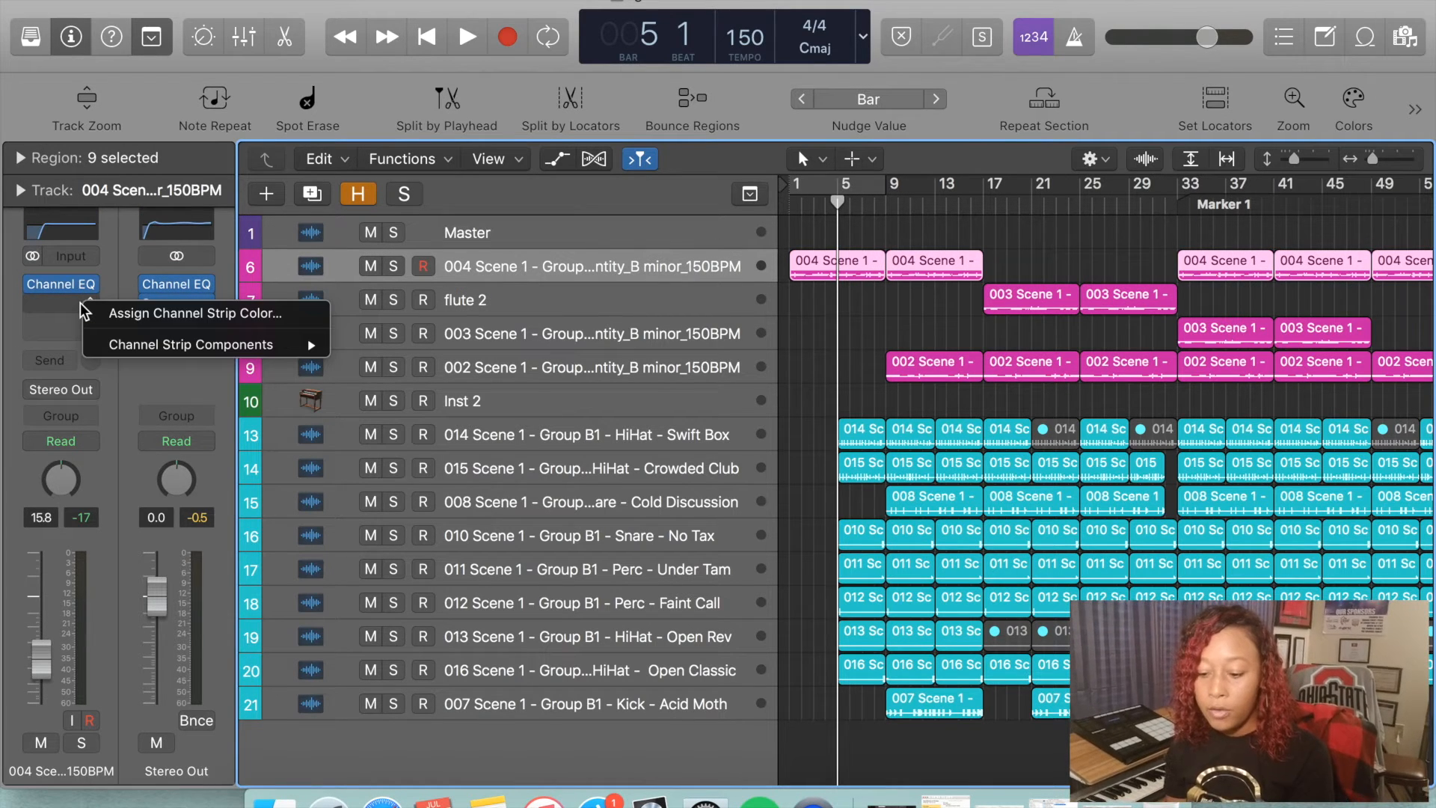
pyautogui.click(45, 310)
pyautogui.click(46, 312)
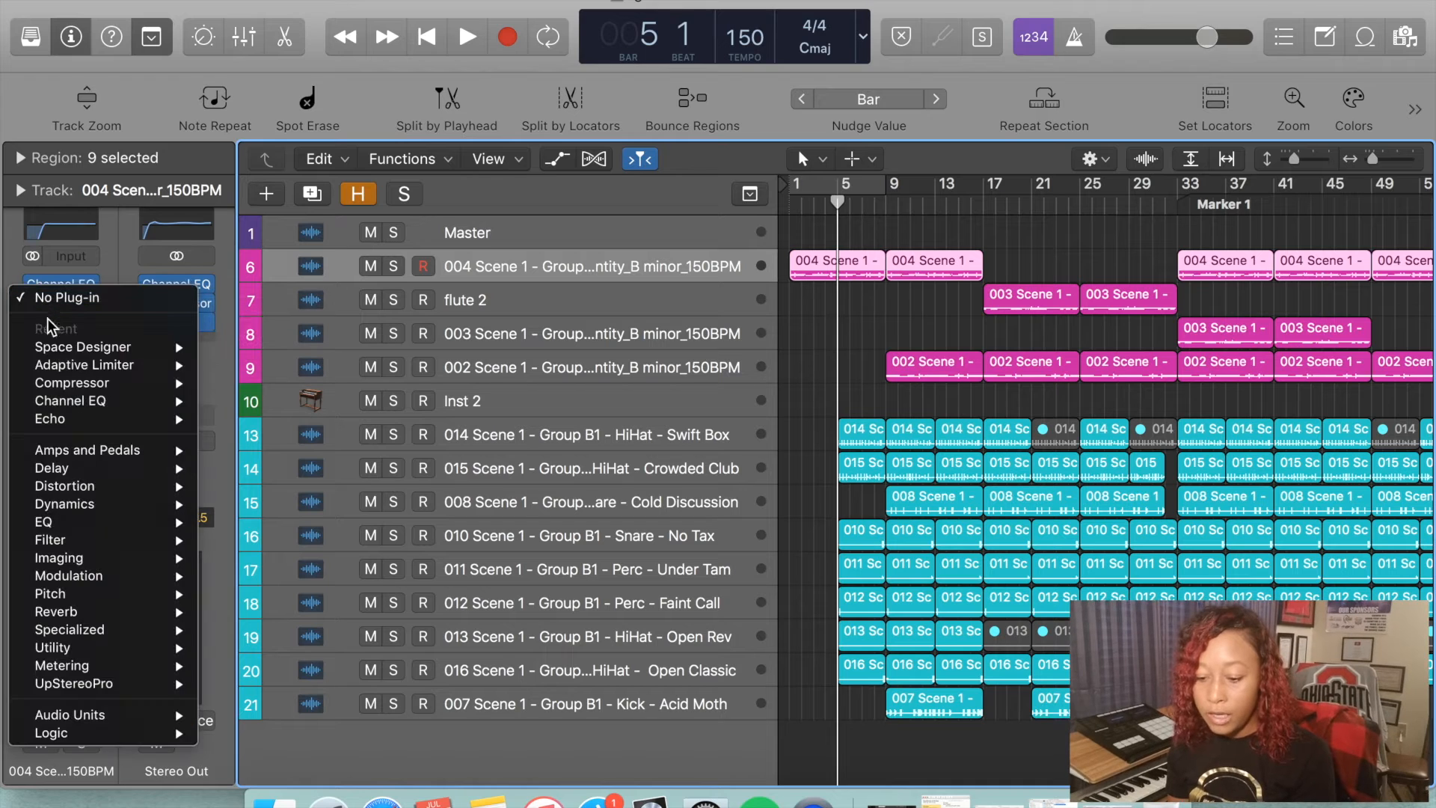
pyautogui.moveTo(94, 469)
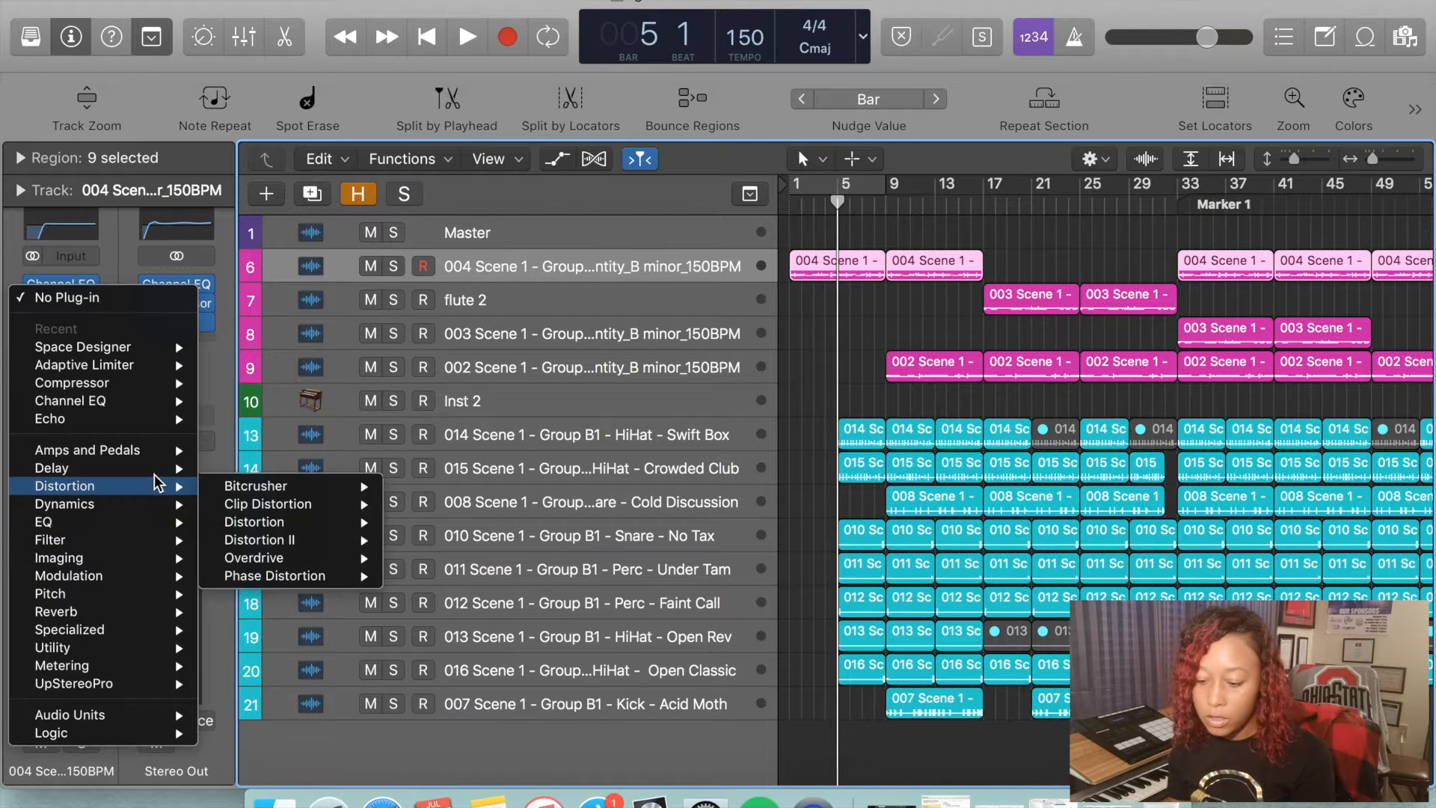
pyautogui.click(224, 486)
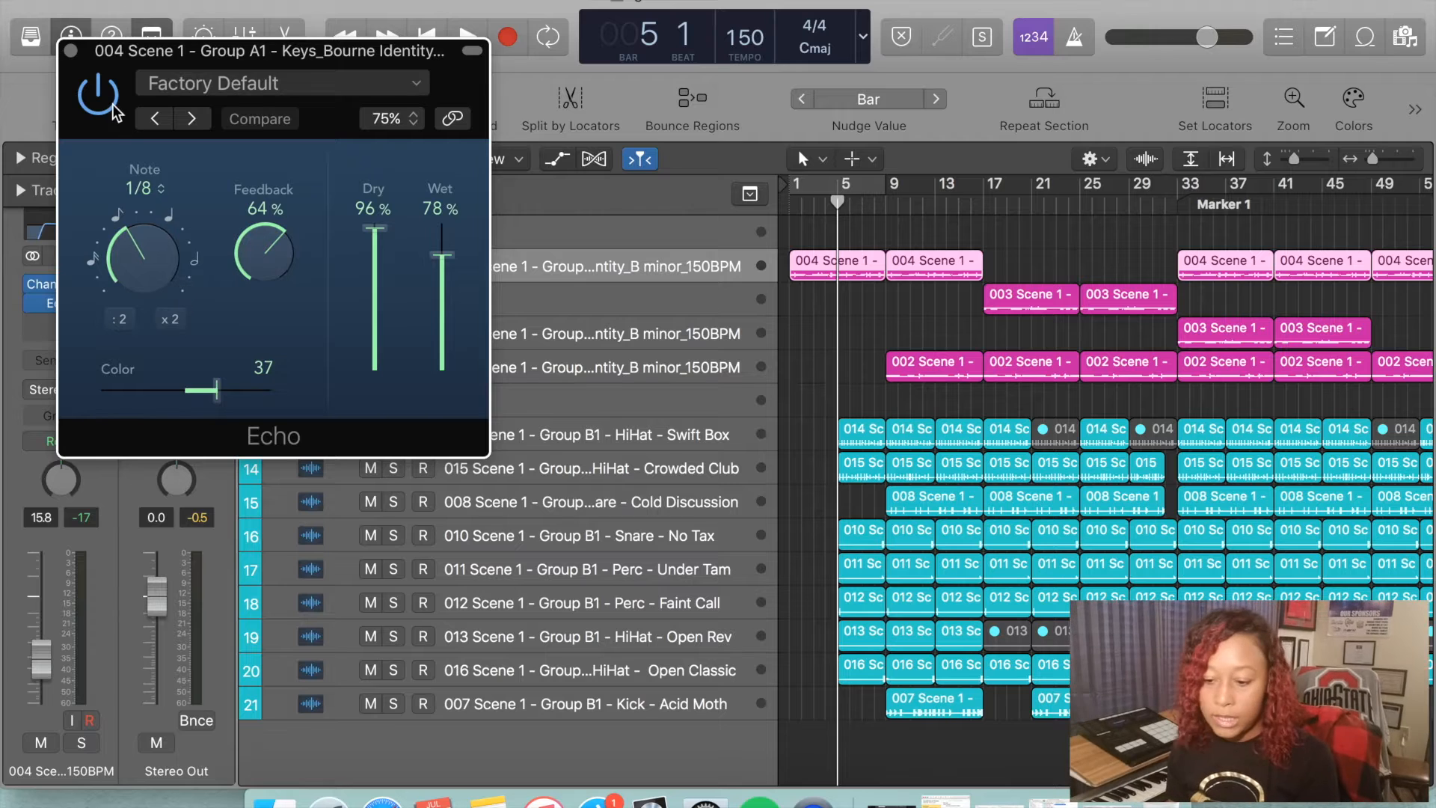
# - Close the Echo window and remove the plug-in from the keys track
pyautogui.click(72, 52)
pyautogui.click(91, 305)
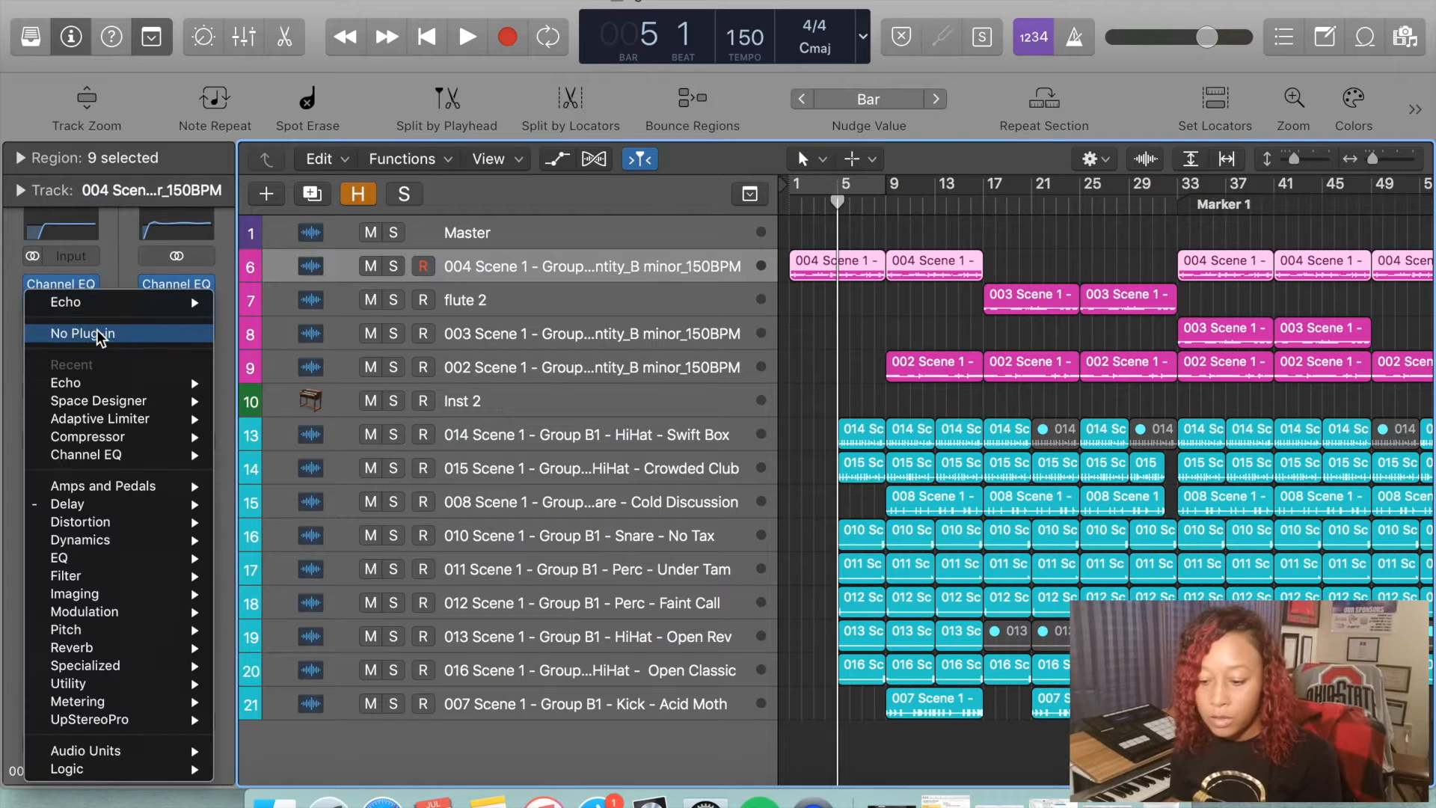
pyautogui.click(101, 338)
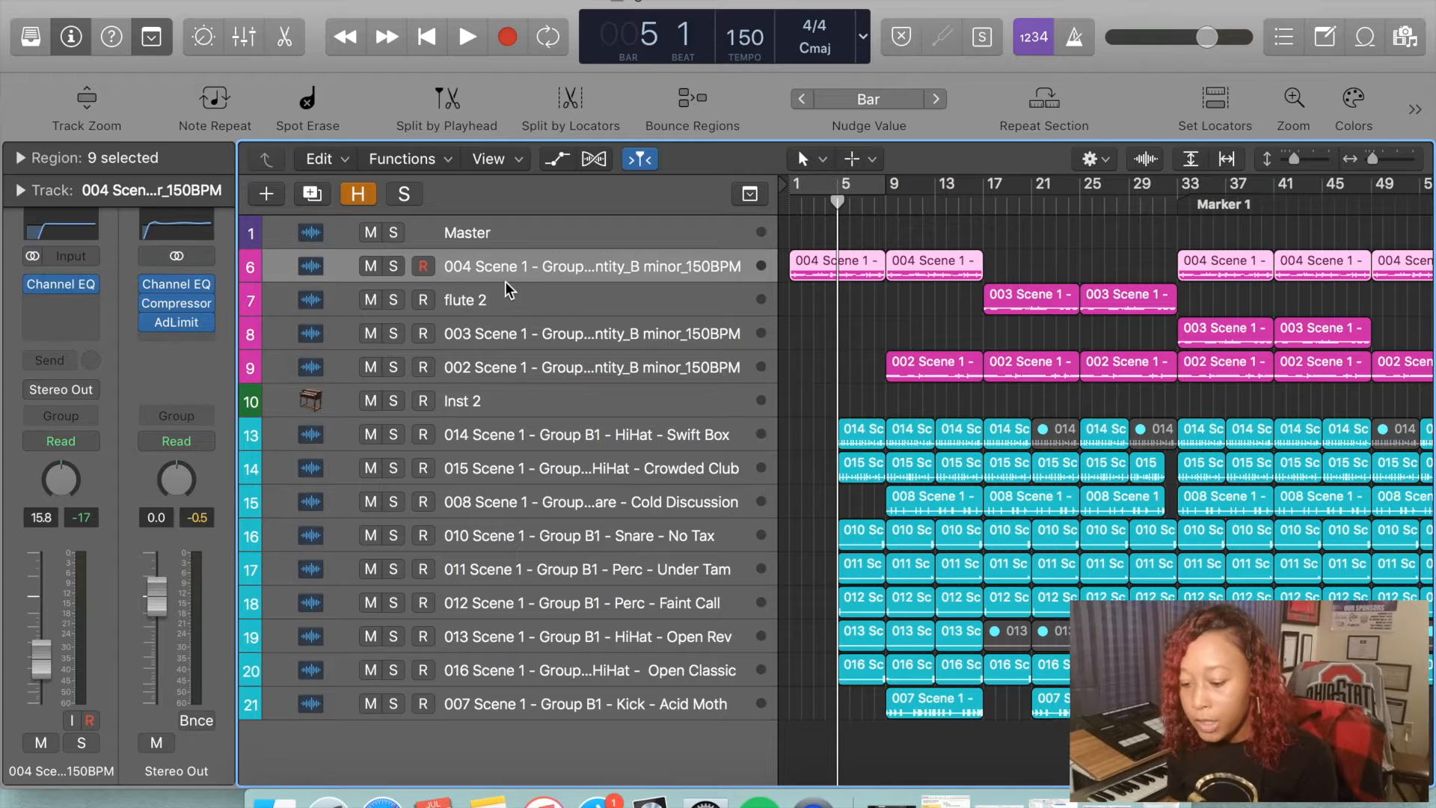
# - Show the automation lanes, activate volume automation on the 004 keys track, and check its available automation parameters
pyautogui.press('a')
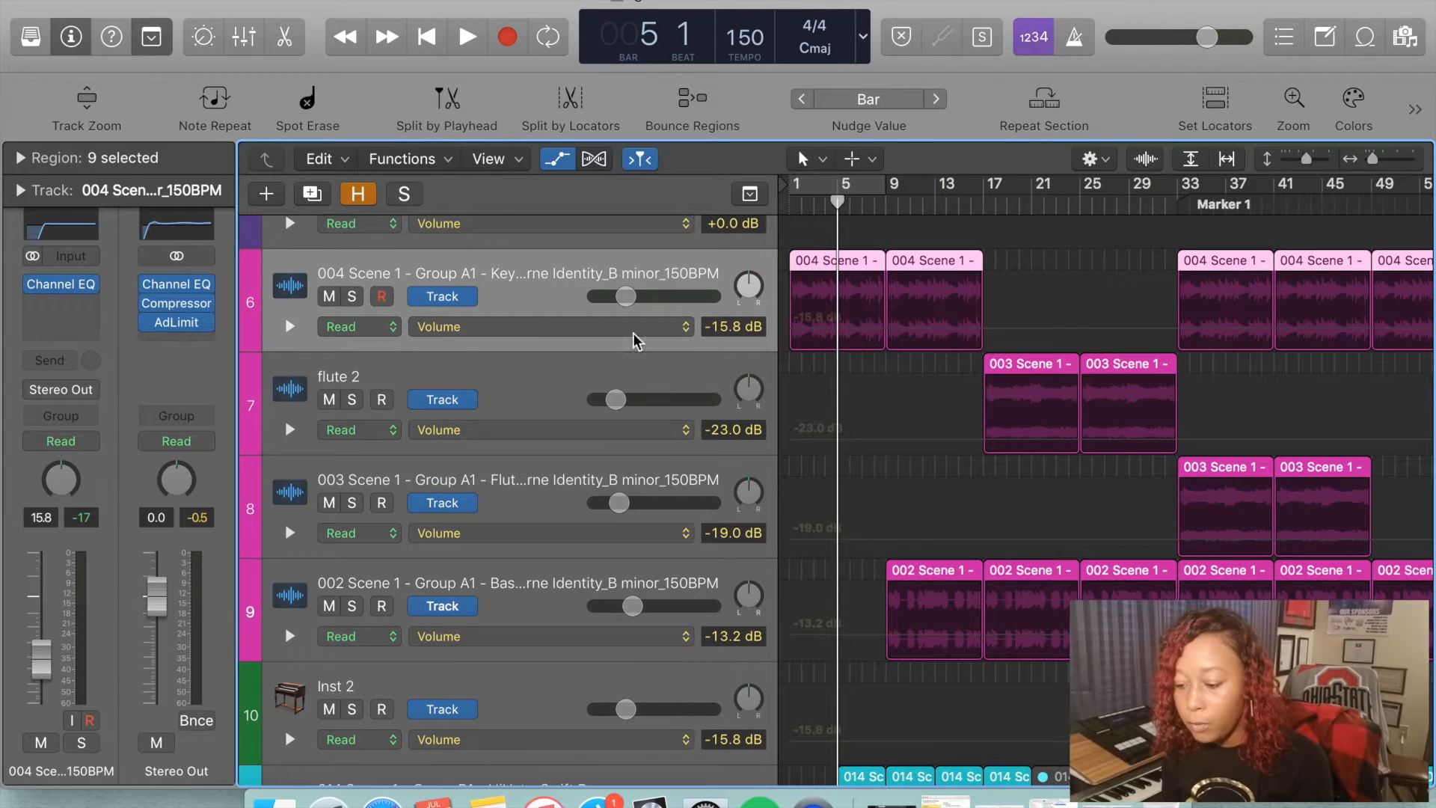
pyautogui.click(941, 337)
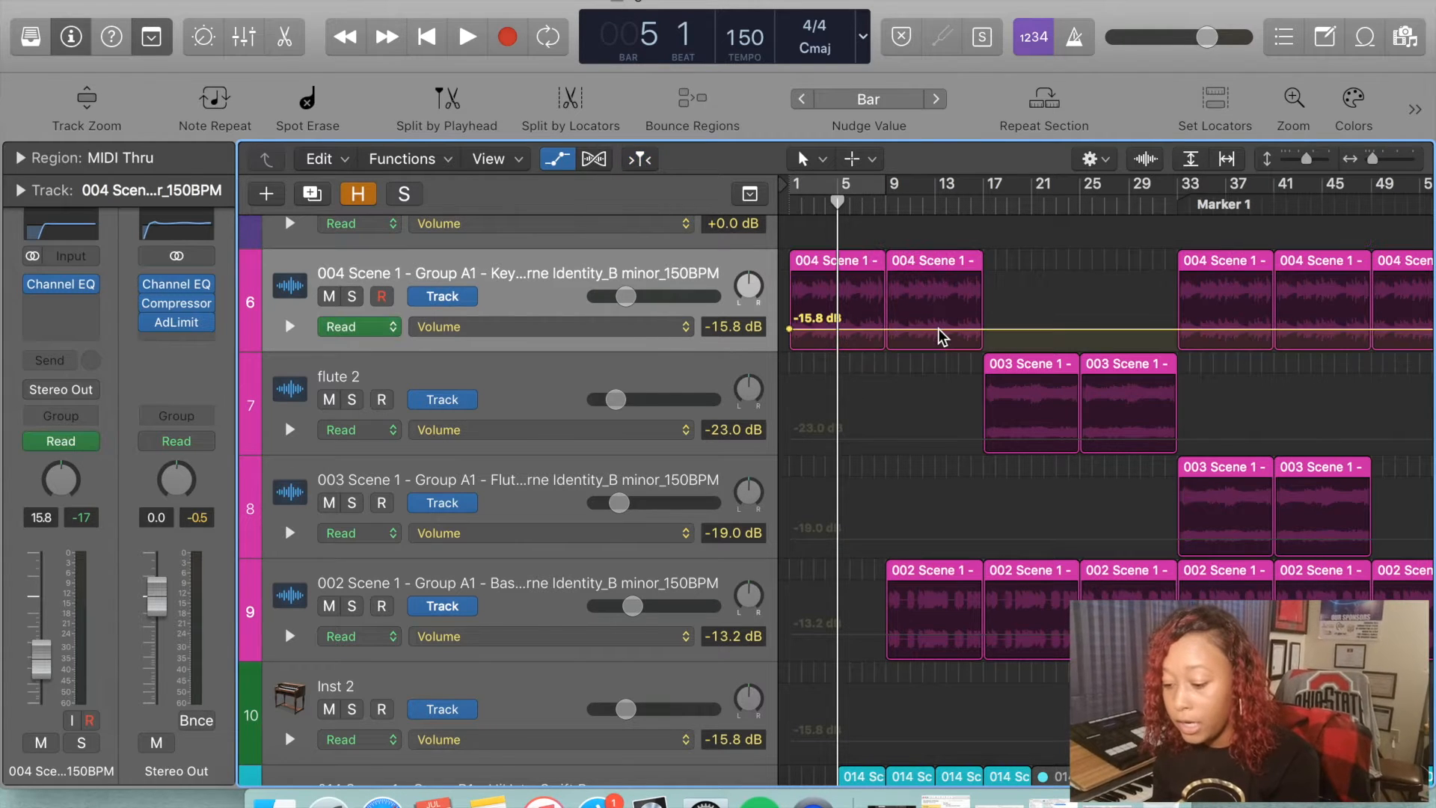
pyautogui.click(645, 330)
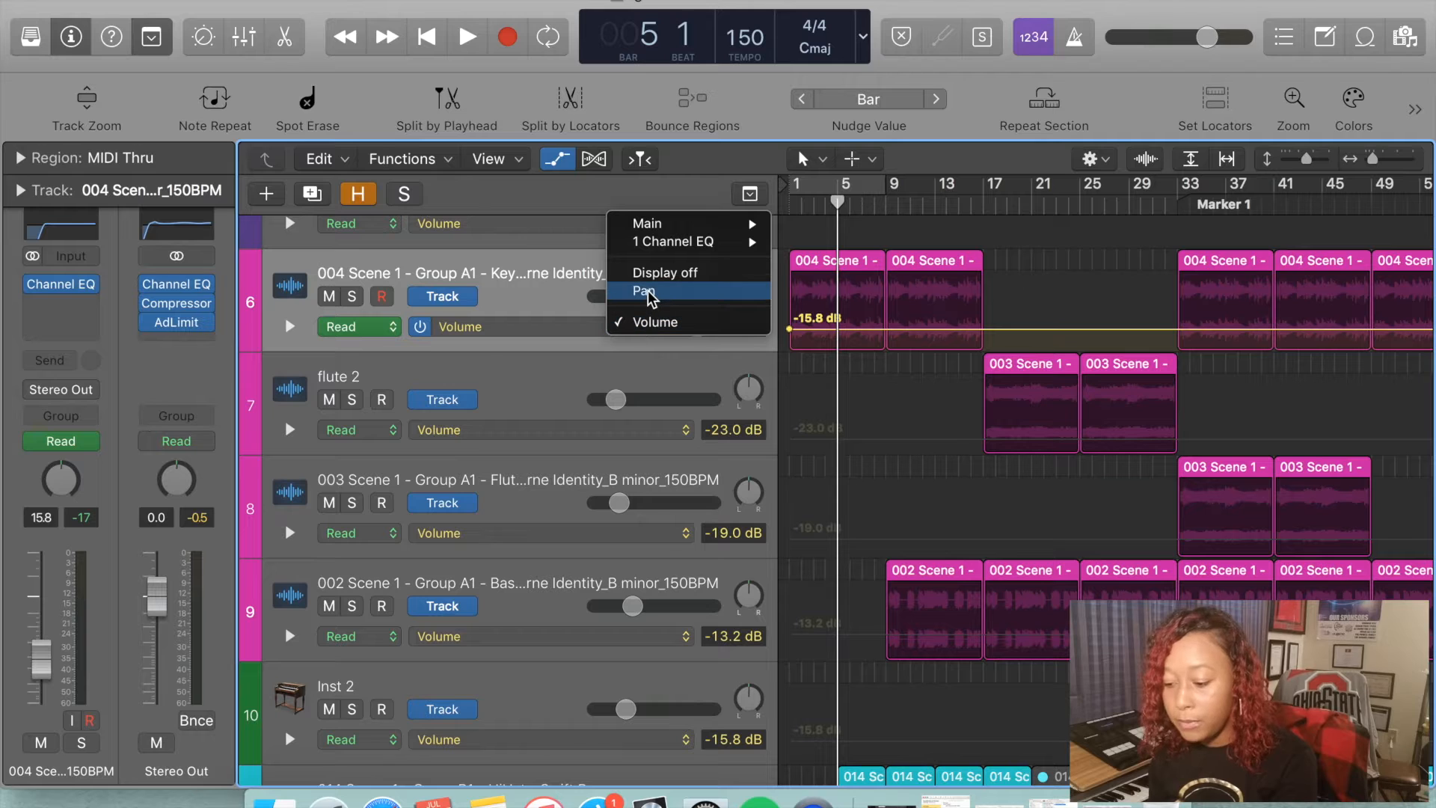
pyautogui.moveTo(697, 247)
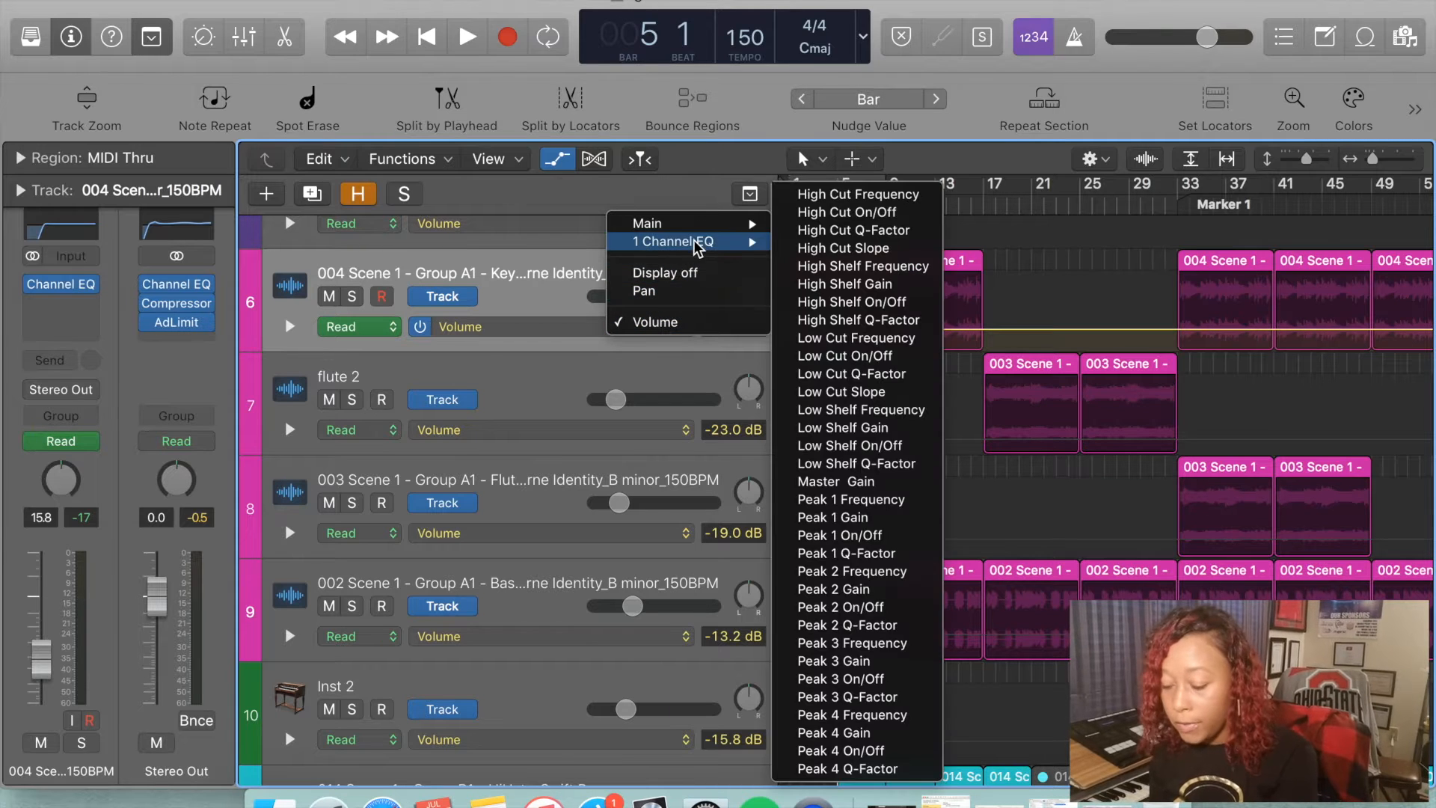
pyautogui.click(571, 337)
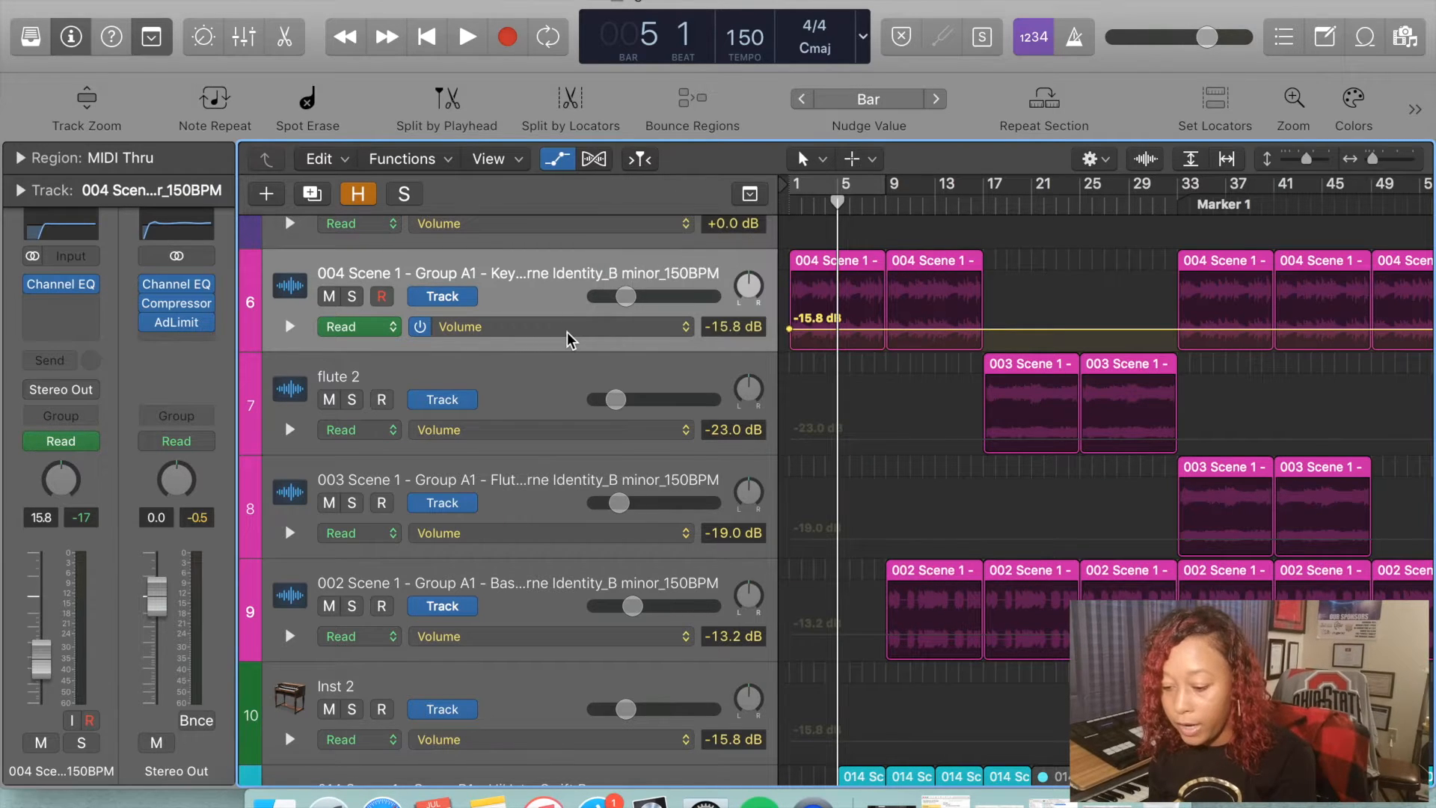
pyautogui.click(571, 337)
pyautogui.click(562, 330)
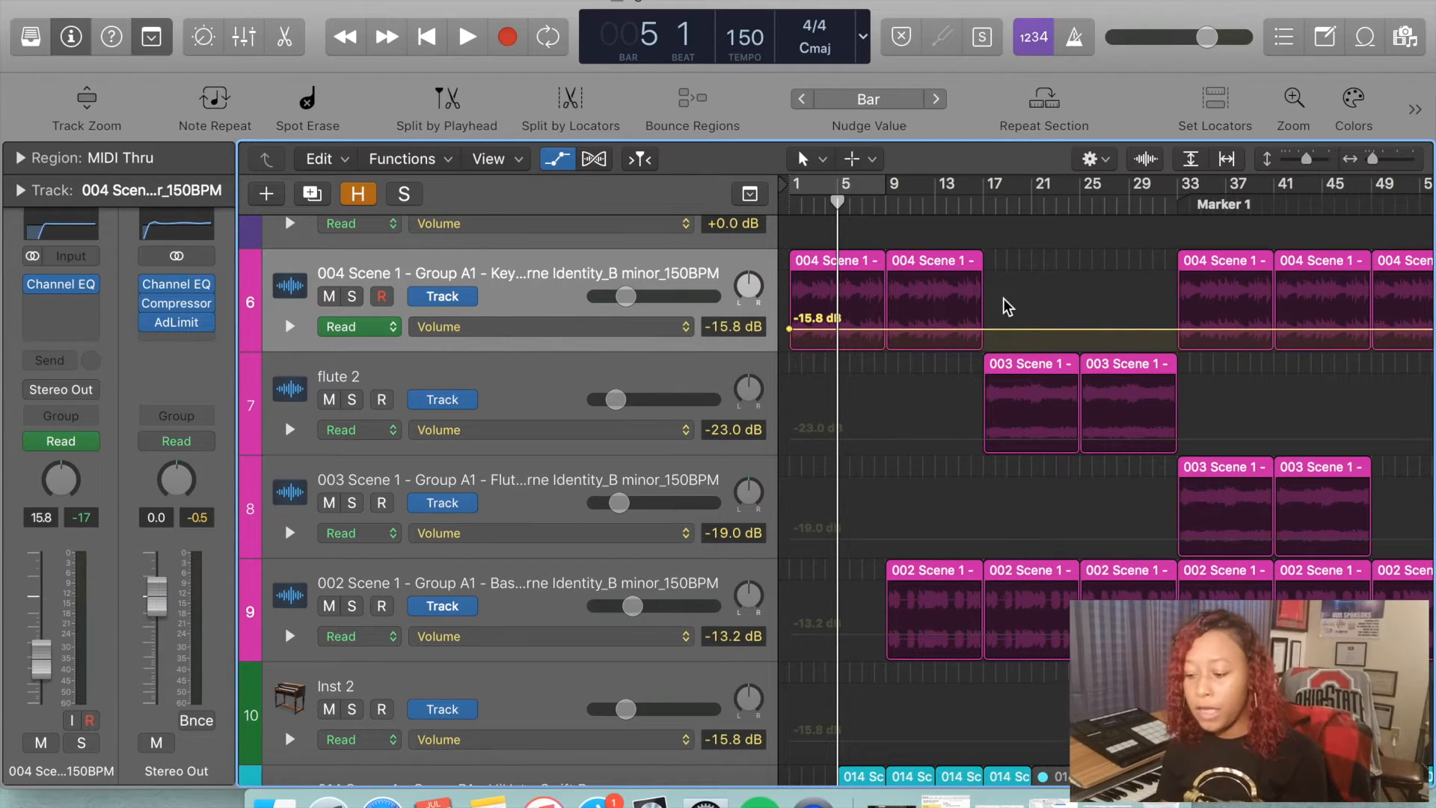
# - Add a volume automation point at bar 9 of the keys track and select the point at bar 1
pyautogui.click(886, 330)
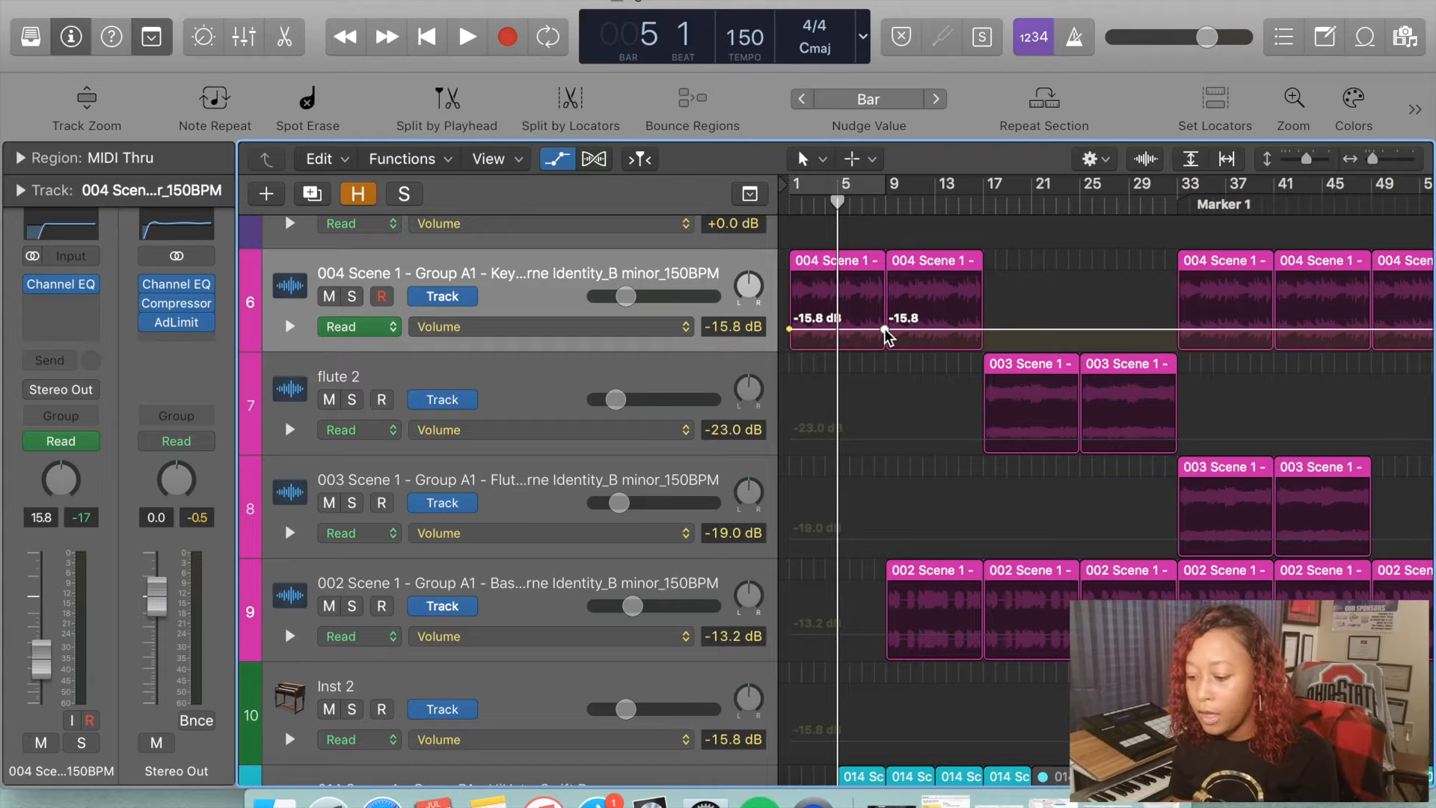
pyautogui.click(788, 328)
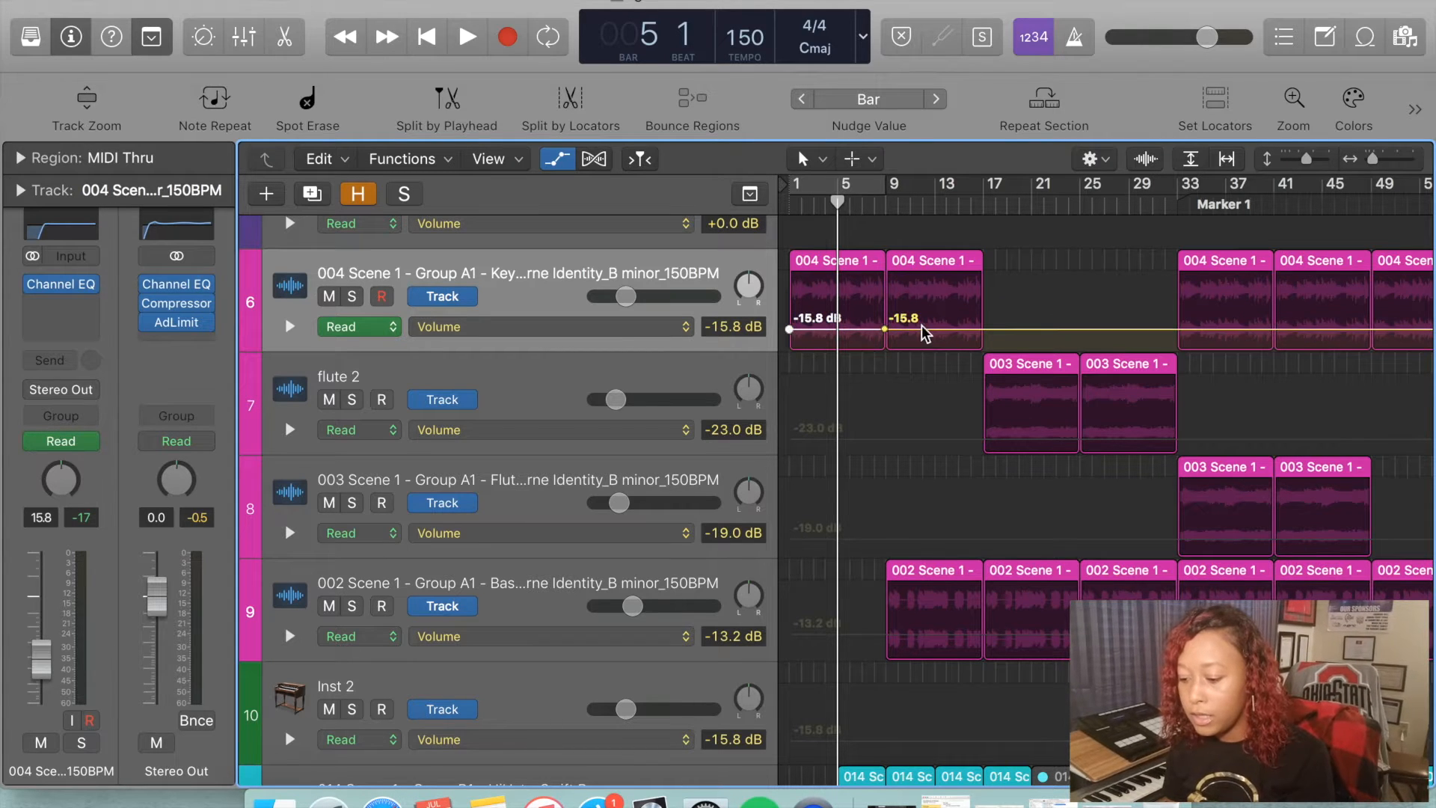
# - Add volume points around bars 16, 20 and 24, shaping peaks of +6.0 dB at bars 9 and 20 and a drop to -∞ between them
pyautogui.click(969, 330)
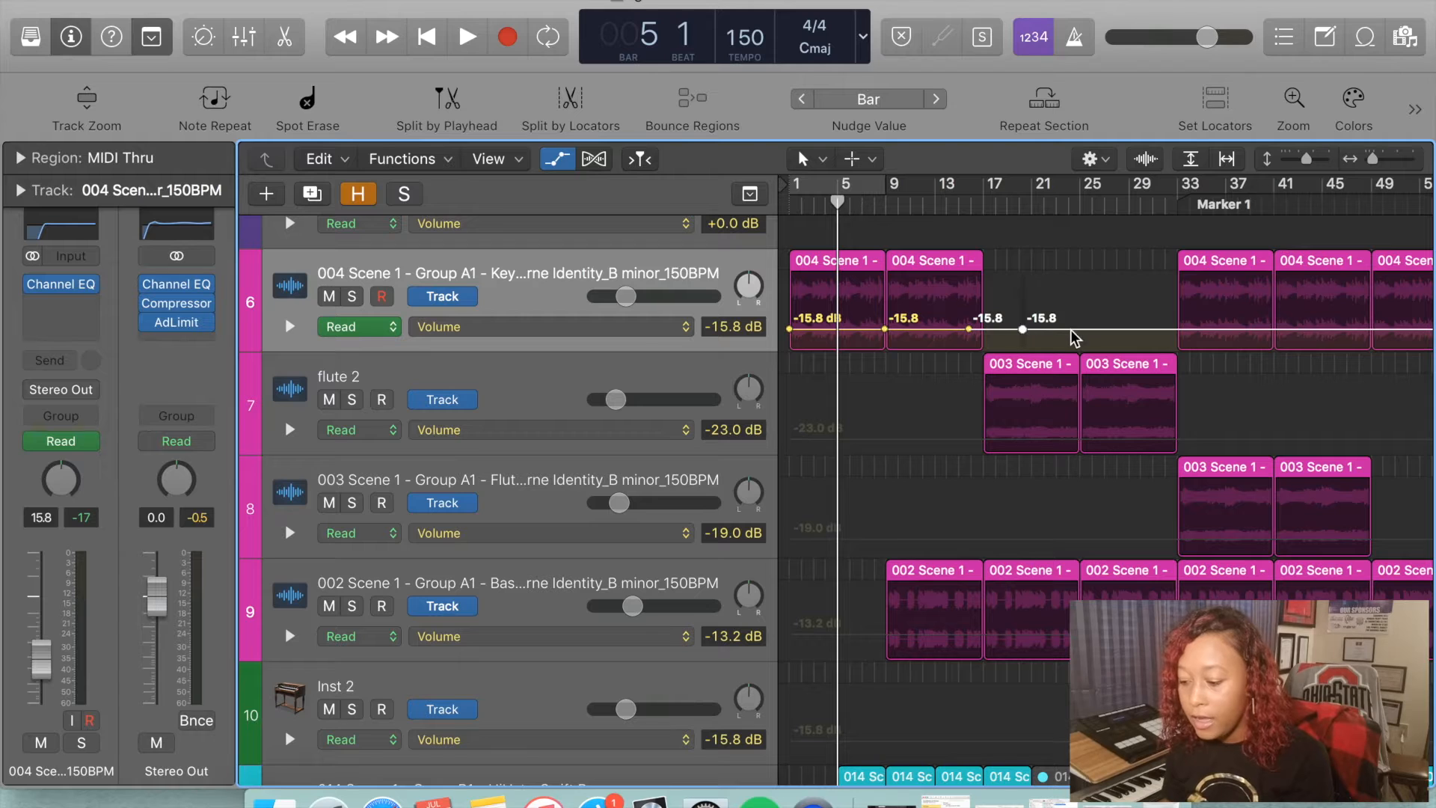
pyautogui.moveTo(1022, 329); pyautogui.dragTo(1022, 277)
pyautogui.moveTo(971, 334); pyautogui.dragTo(970, 366)
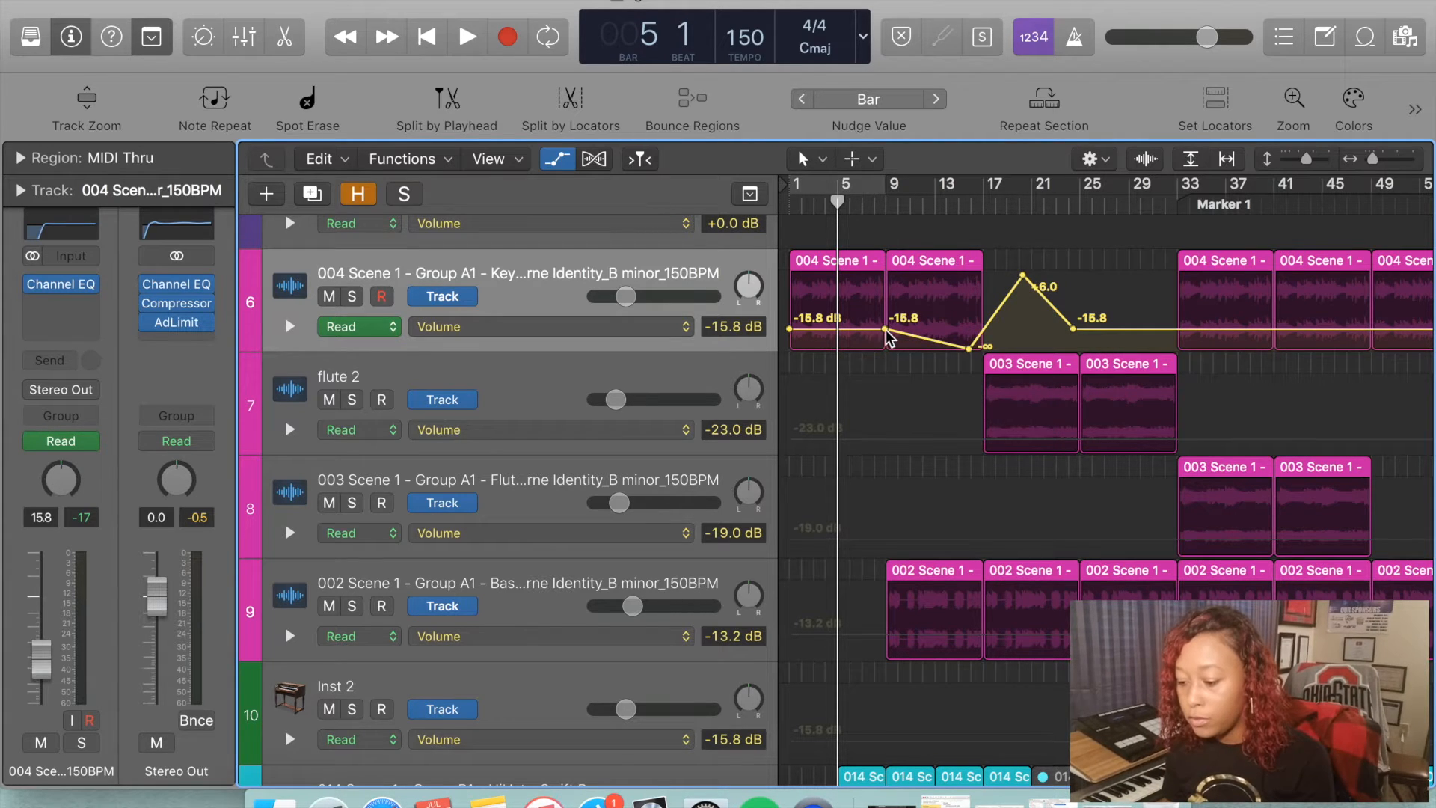
pyautogui.moveTo(884, 329); pyautogui.dragTo(875, 258)
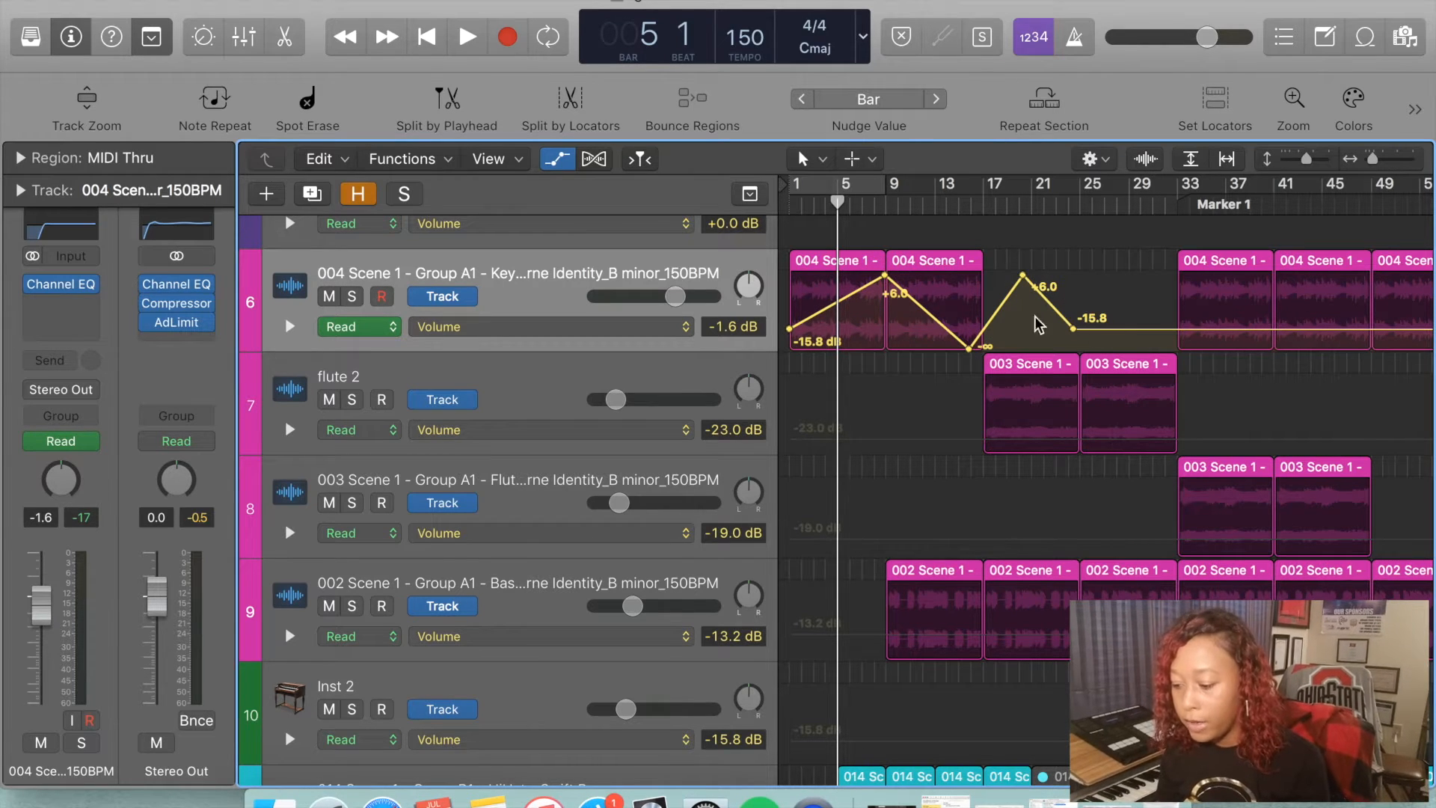
# - Undo the trial volume curve, leaving only the keys track's points at bars 1 and 9
pyautogui.press('super+z')
pyautogui.press('super+z')
pyautogui.press('super+z')
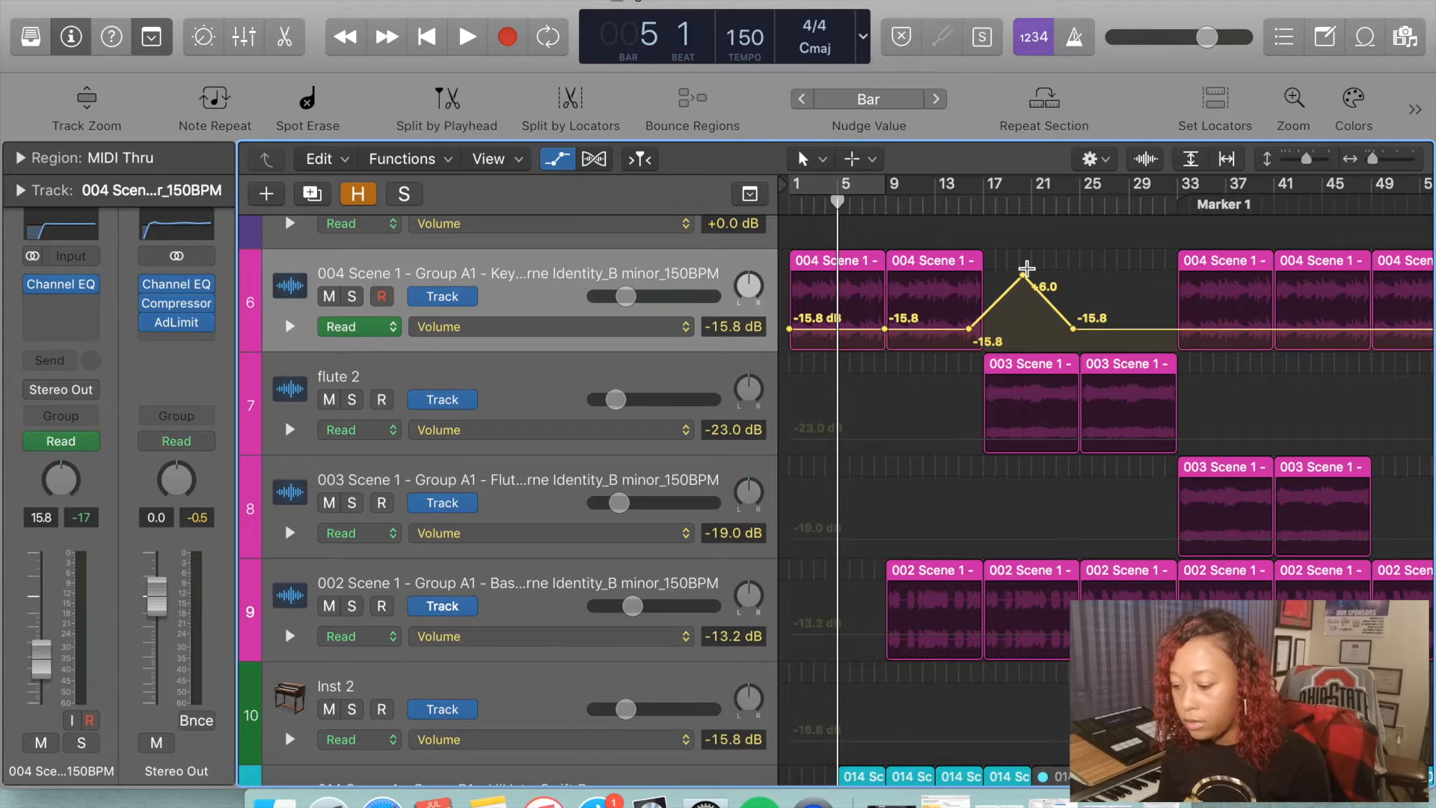
pyautogui.press('super+z')
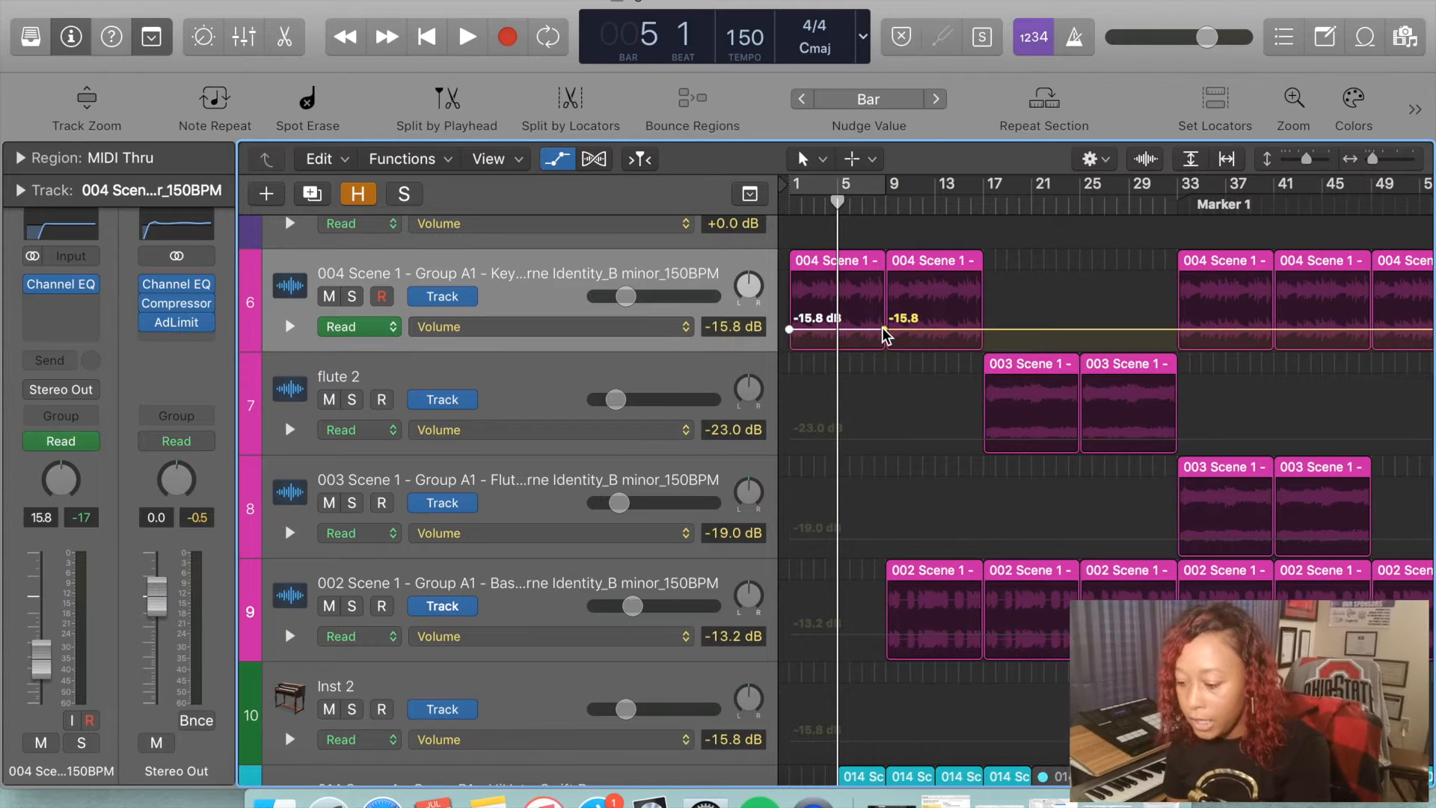
# - Build a volume fade-in on the keys track, with -34.8 dB at bar 1 and -18.1 dB at bar 5, and play it from the start
pyautogui.click(886, 202)
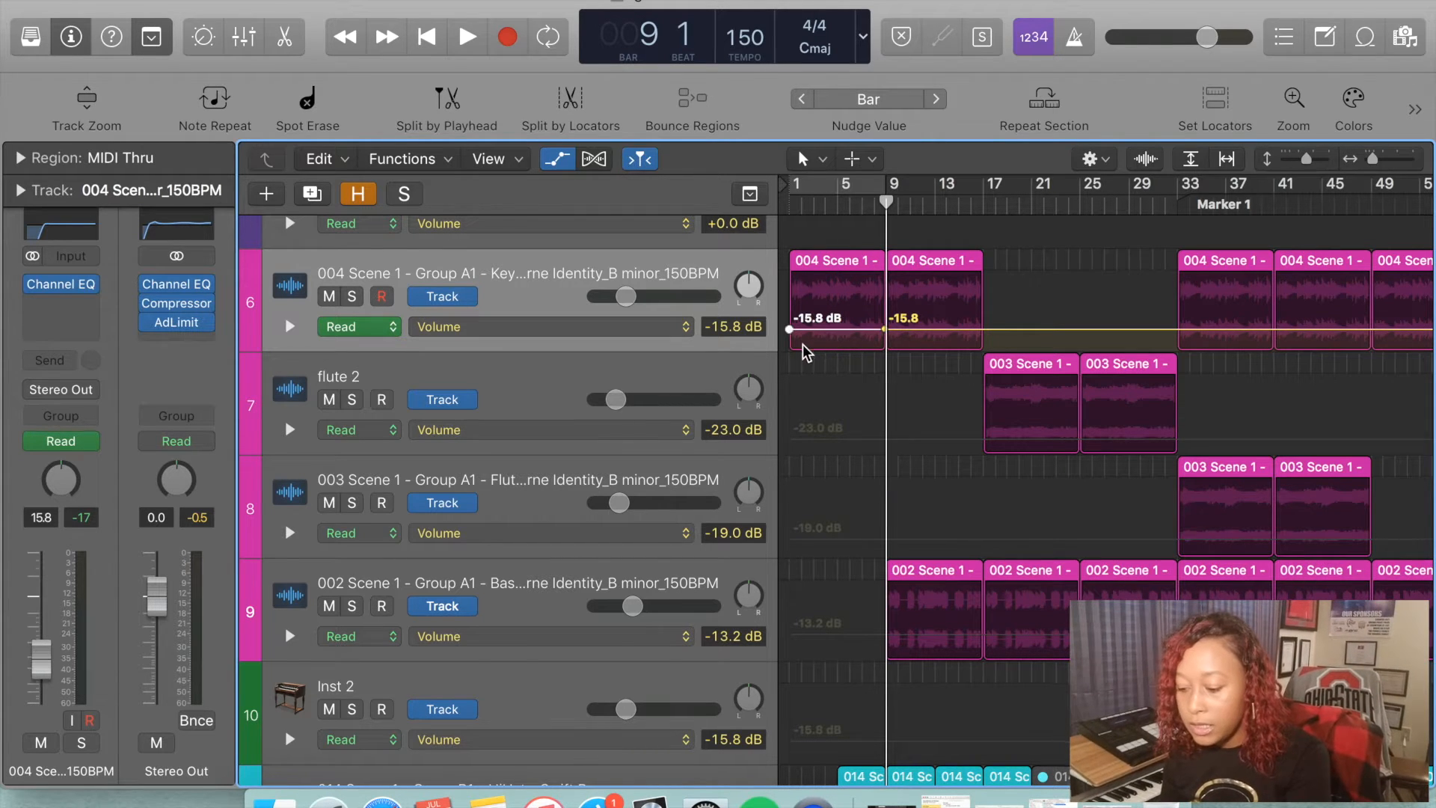
pyautogui.moveTo(790, 330); pyautogui.dragTo(778, 367)
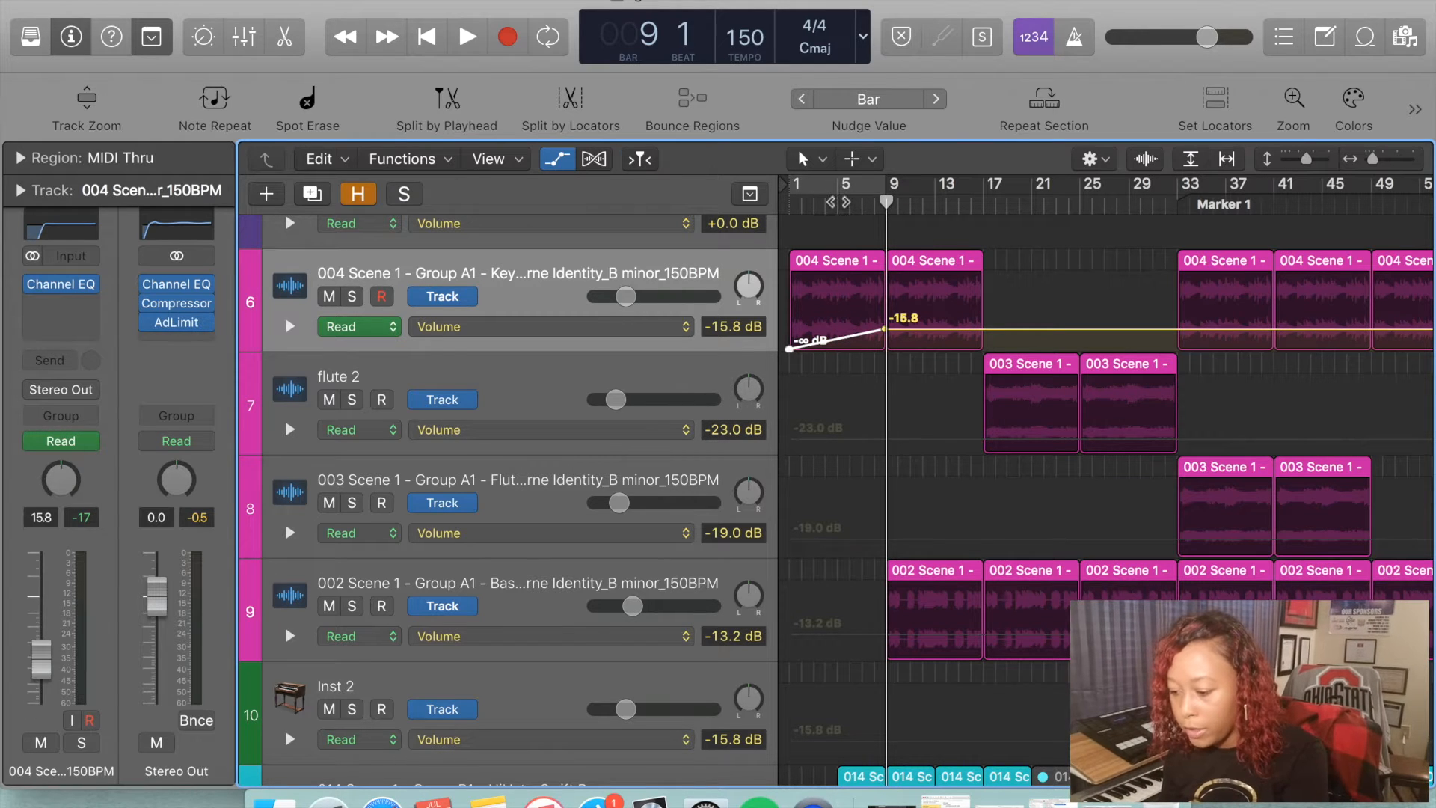
pyautogui.click(838, 199)
pyautogui.click(833, 342)
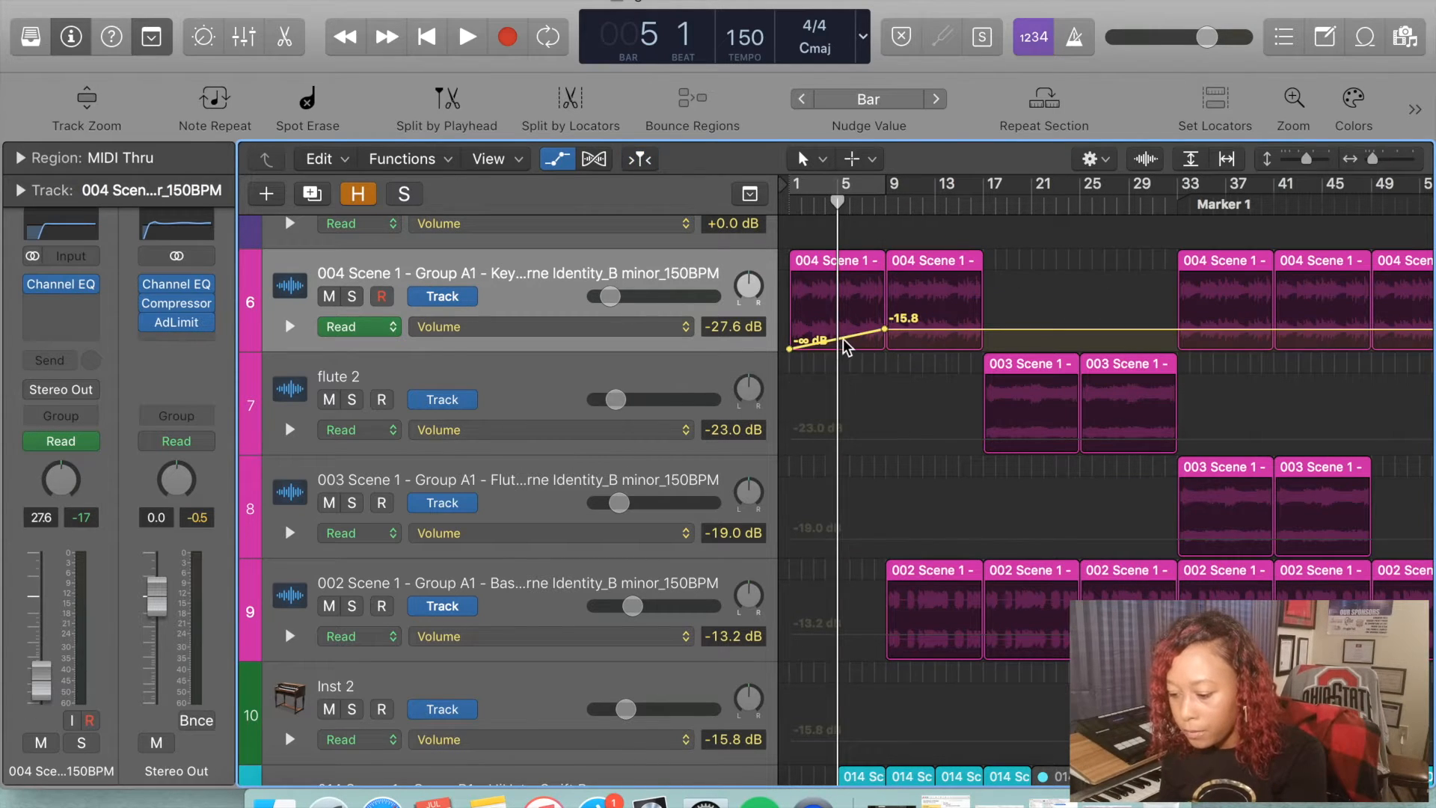
pyautogui.moveTo(838, 344); pyautogui.dragTo(791, 344)
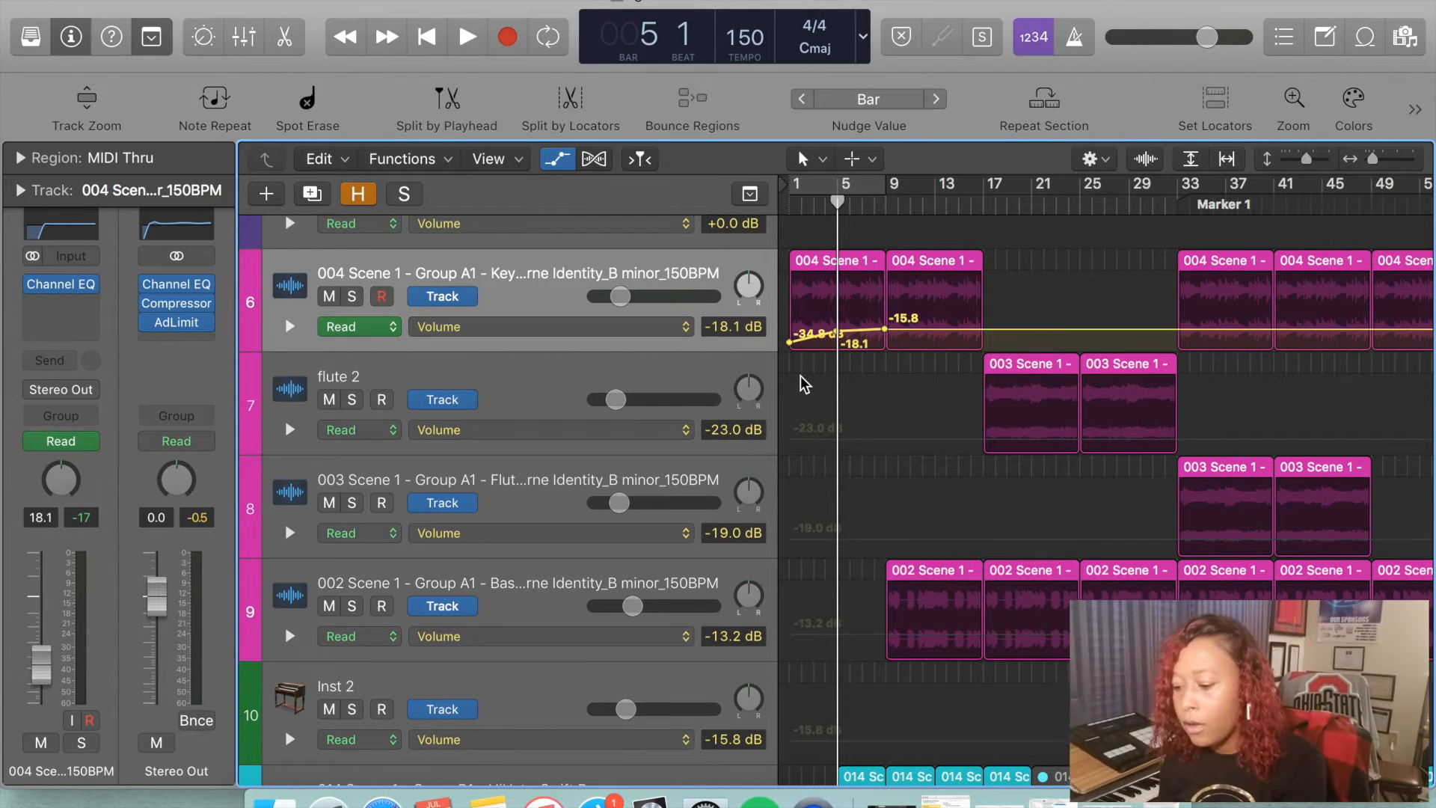
pyautogui.press('Return')
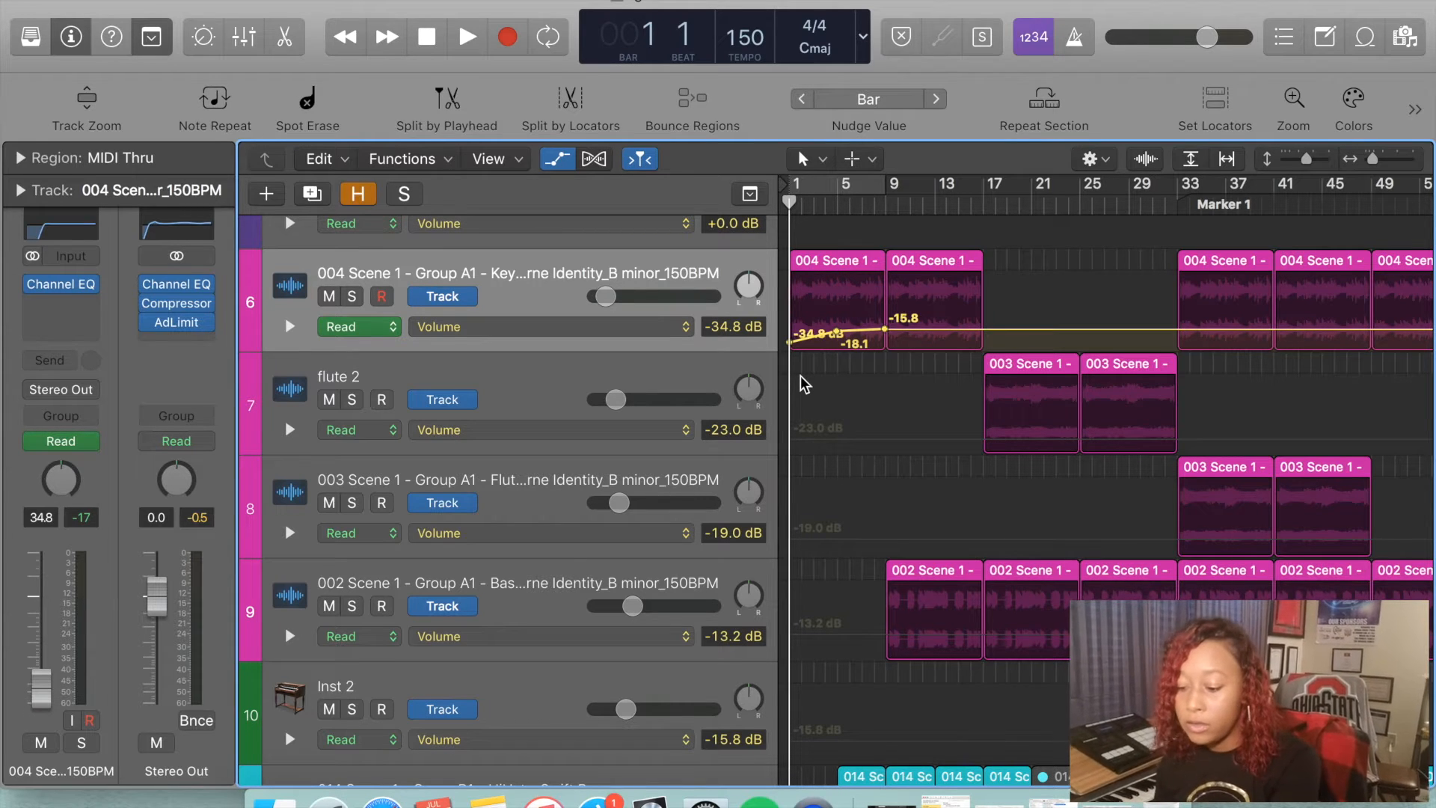
pyautogui.press('space')
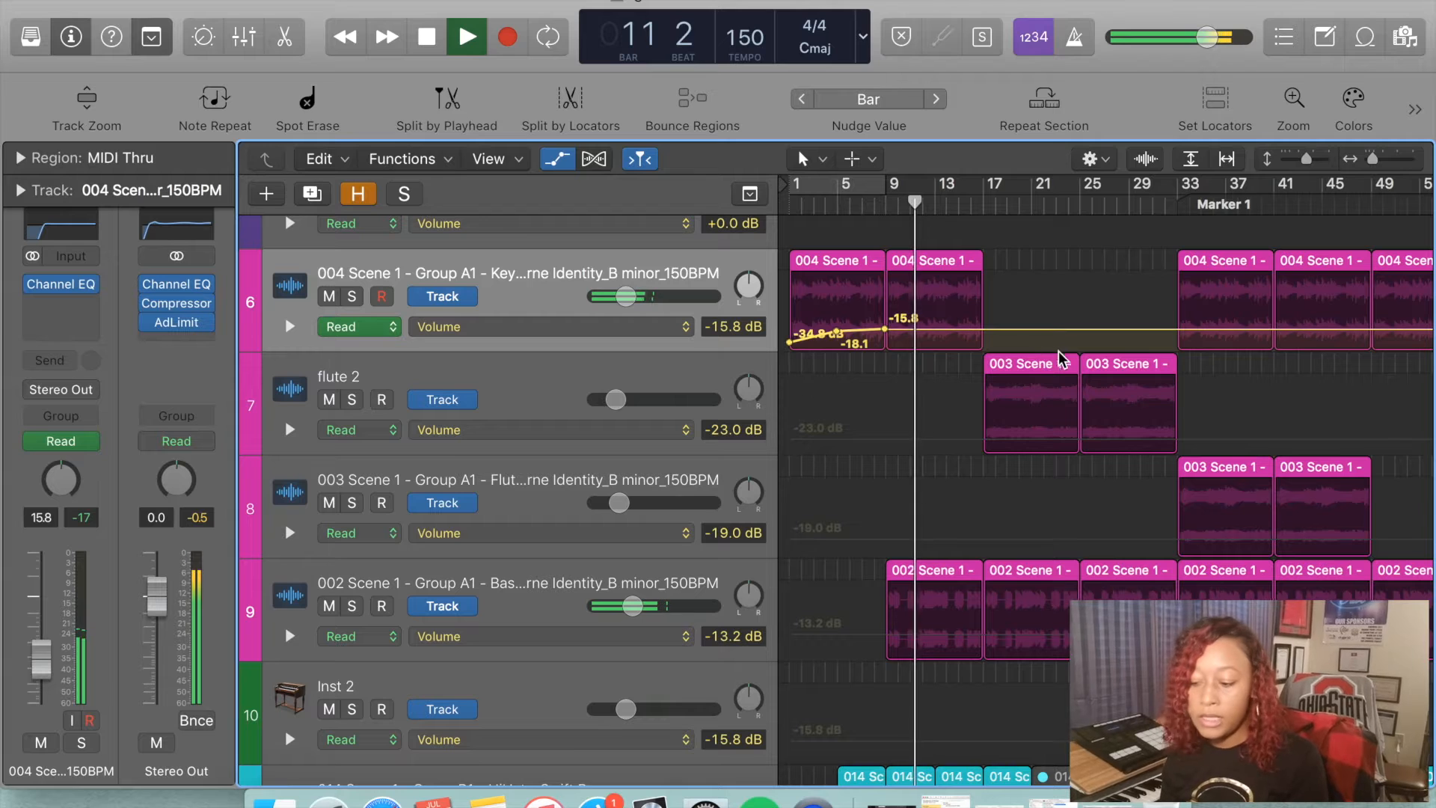
# - Add volume points around bars 14, 17, 18 and 20 of the keys track and lower the bar 17 point to form a dip
pyautogui.click(953, 329)
pyautogui.click(1001, 329)
pyautogui.click(1024, 329)
pyautogui.click(985, 329)
pyautogui.moveTo(986, 335); pyautogui.dragTo(985, 344)
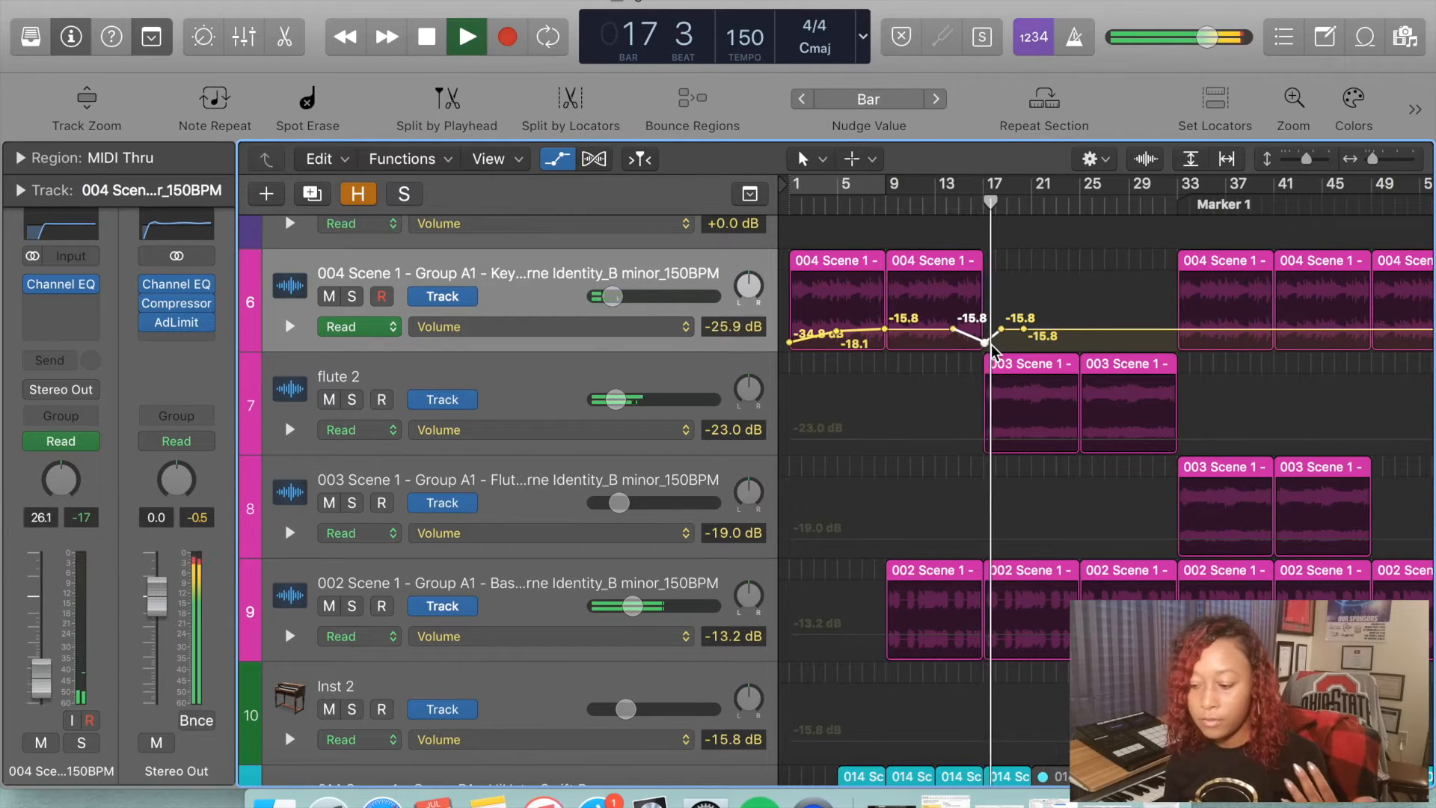
# - Stop playback and switch the keys track's automation lane from Volume to Pan
pyautogui.press('space')
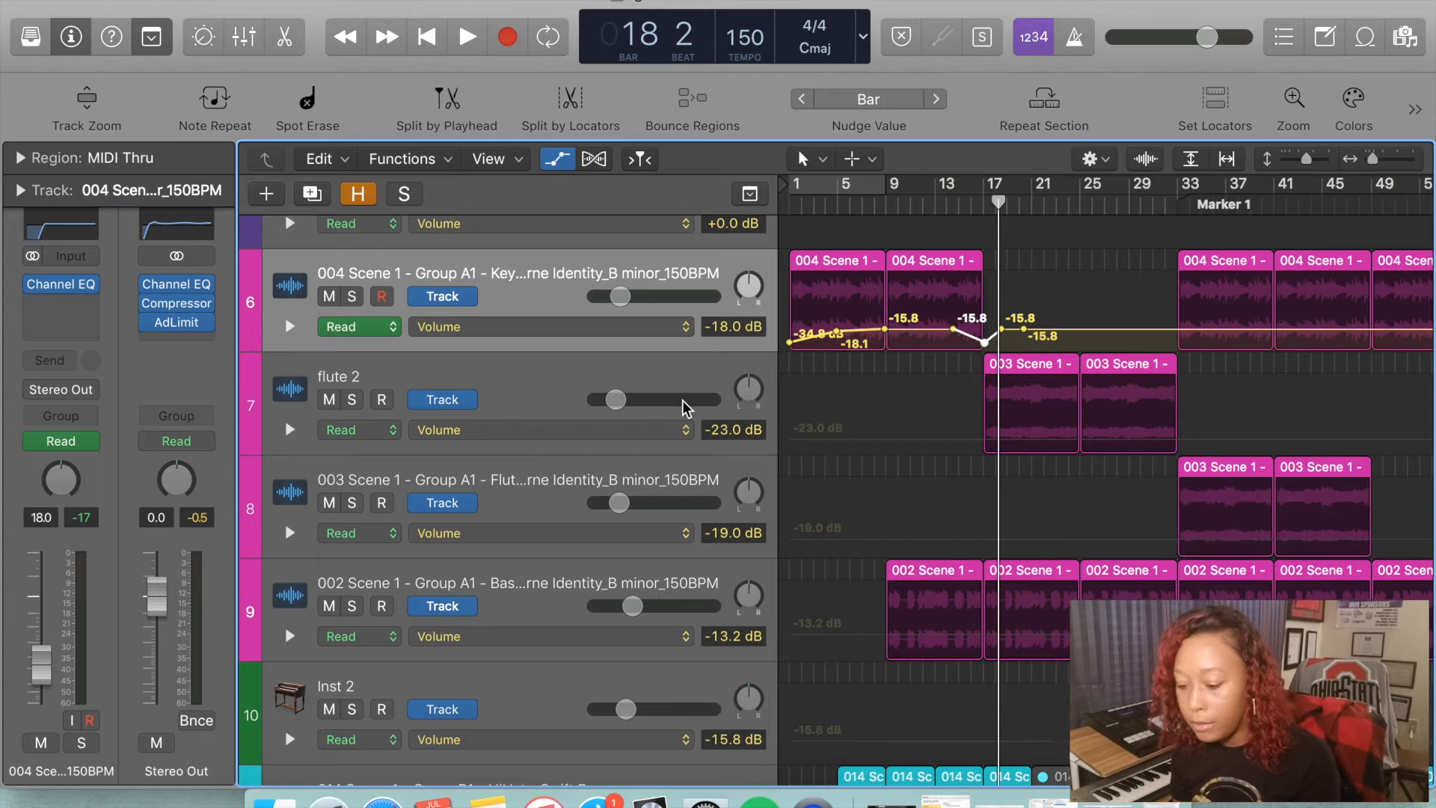
pyautogui.click(673, 335)
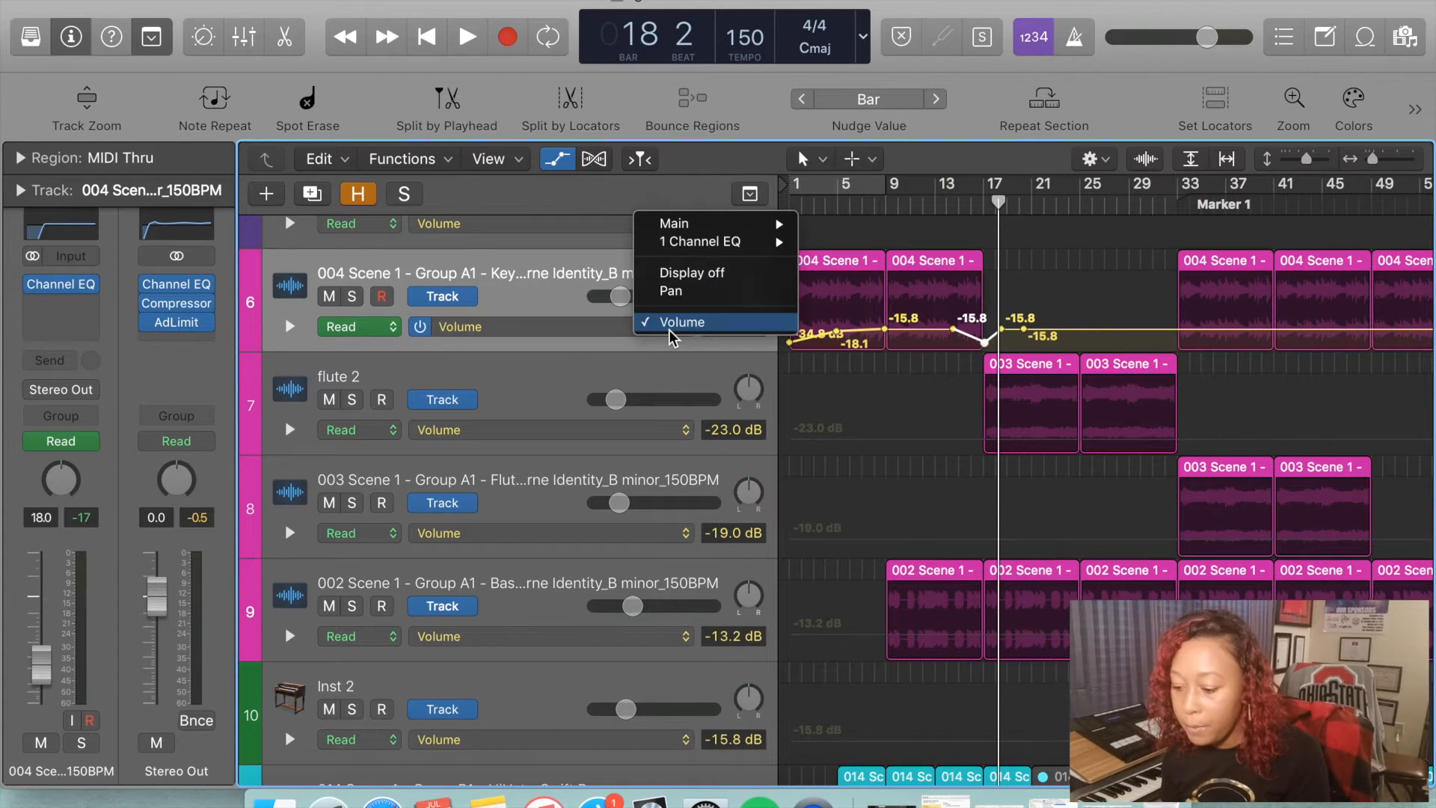
pyautogui.click(674, 291)
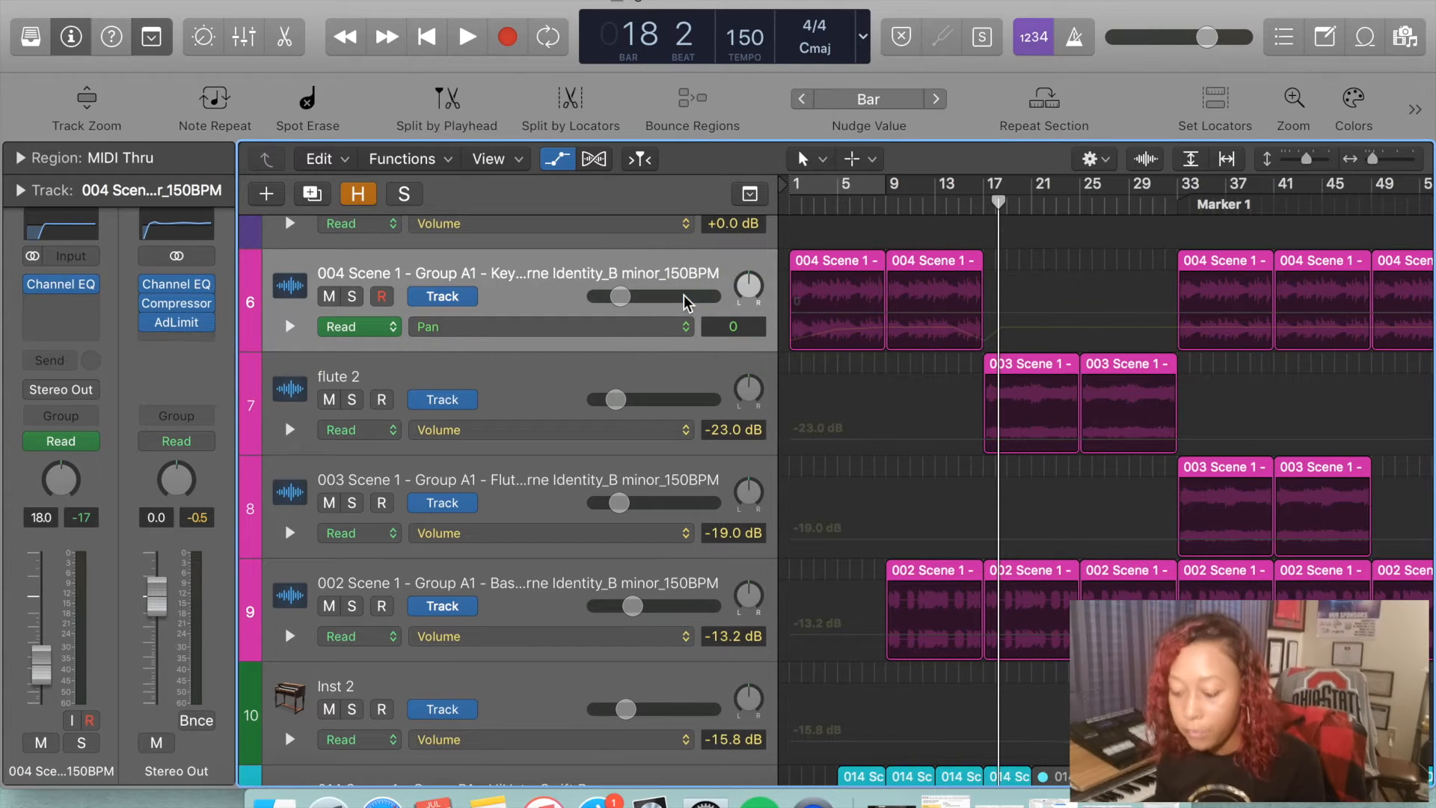
pyautogui.click(684, 326)
pyautogui.click(672, 345)
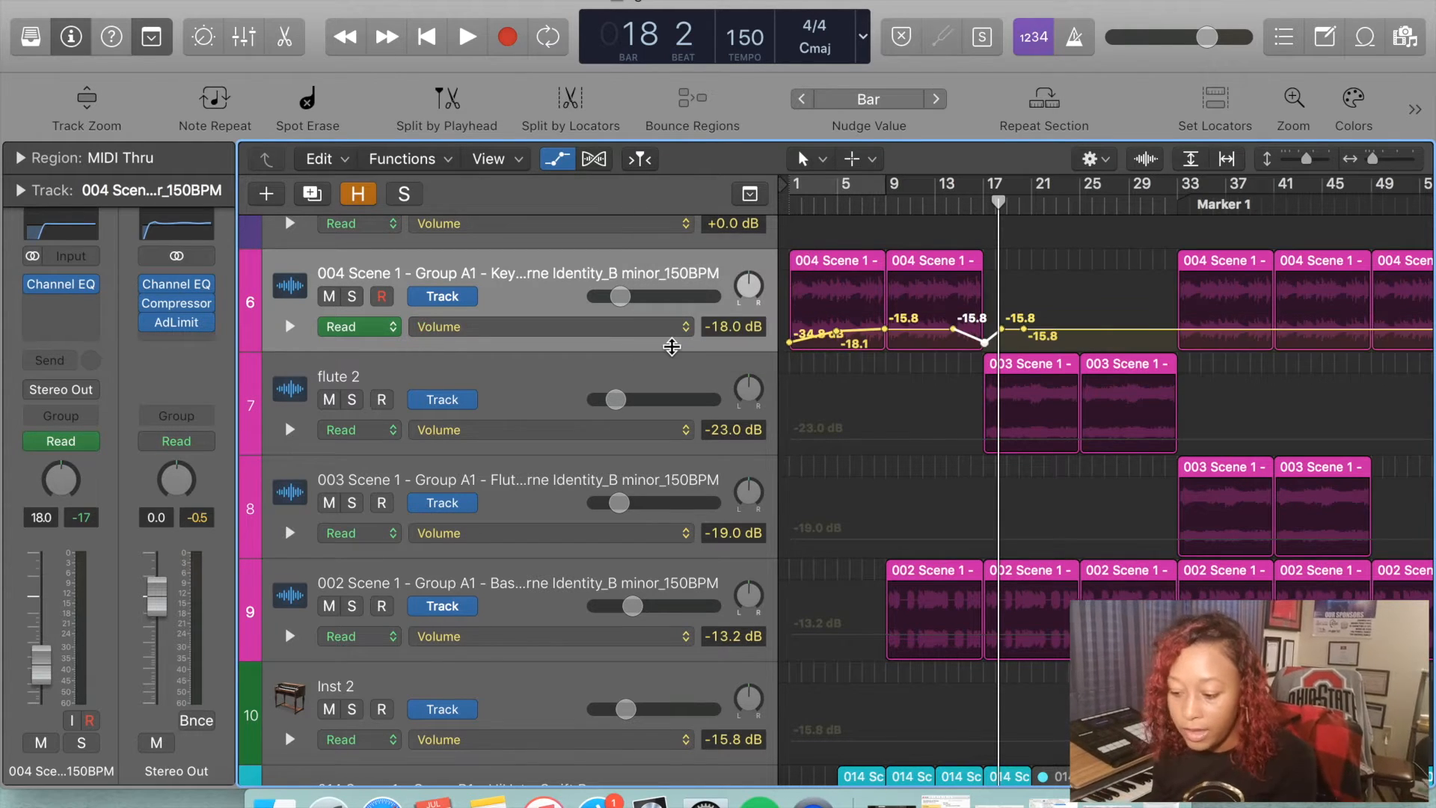
pyautogui.click(661, 329)
pyautogui.click(673, 288)
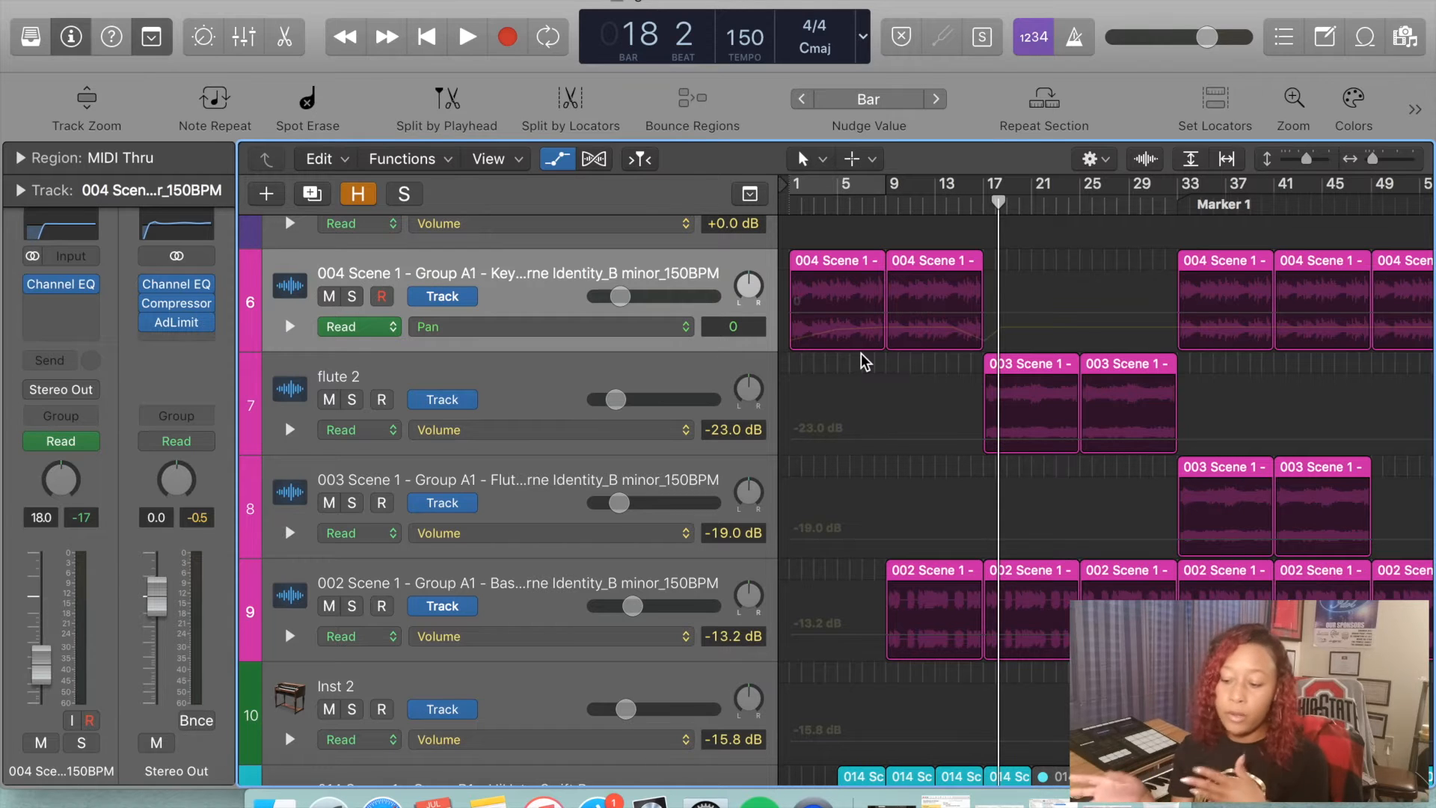
# - Shape the keys track's pan automation, holding +24 from bar 1 and swinging to the opposite side around bars 7 and 8
pyautogui.click(891, 314)
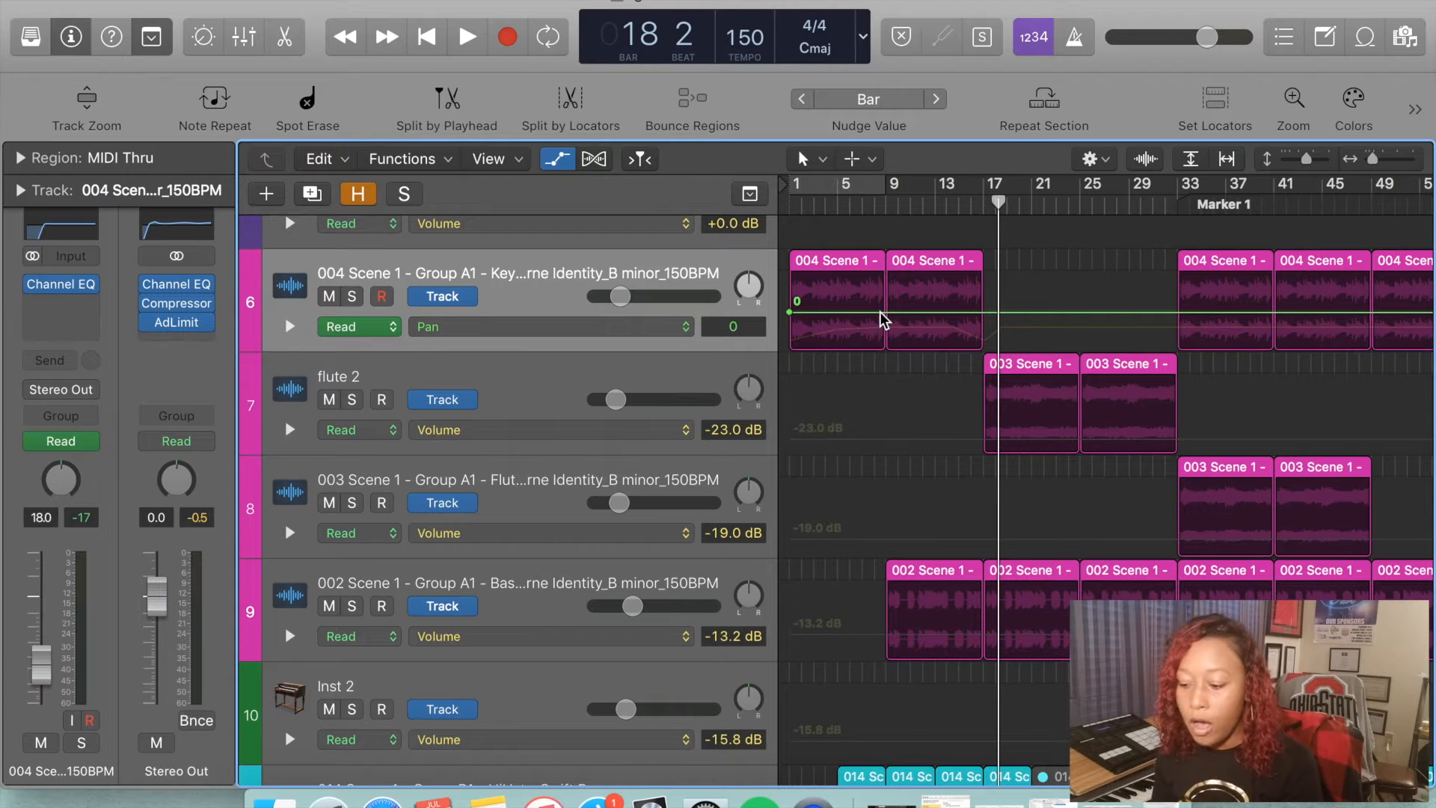
pyautogui.click(887, 312)
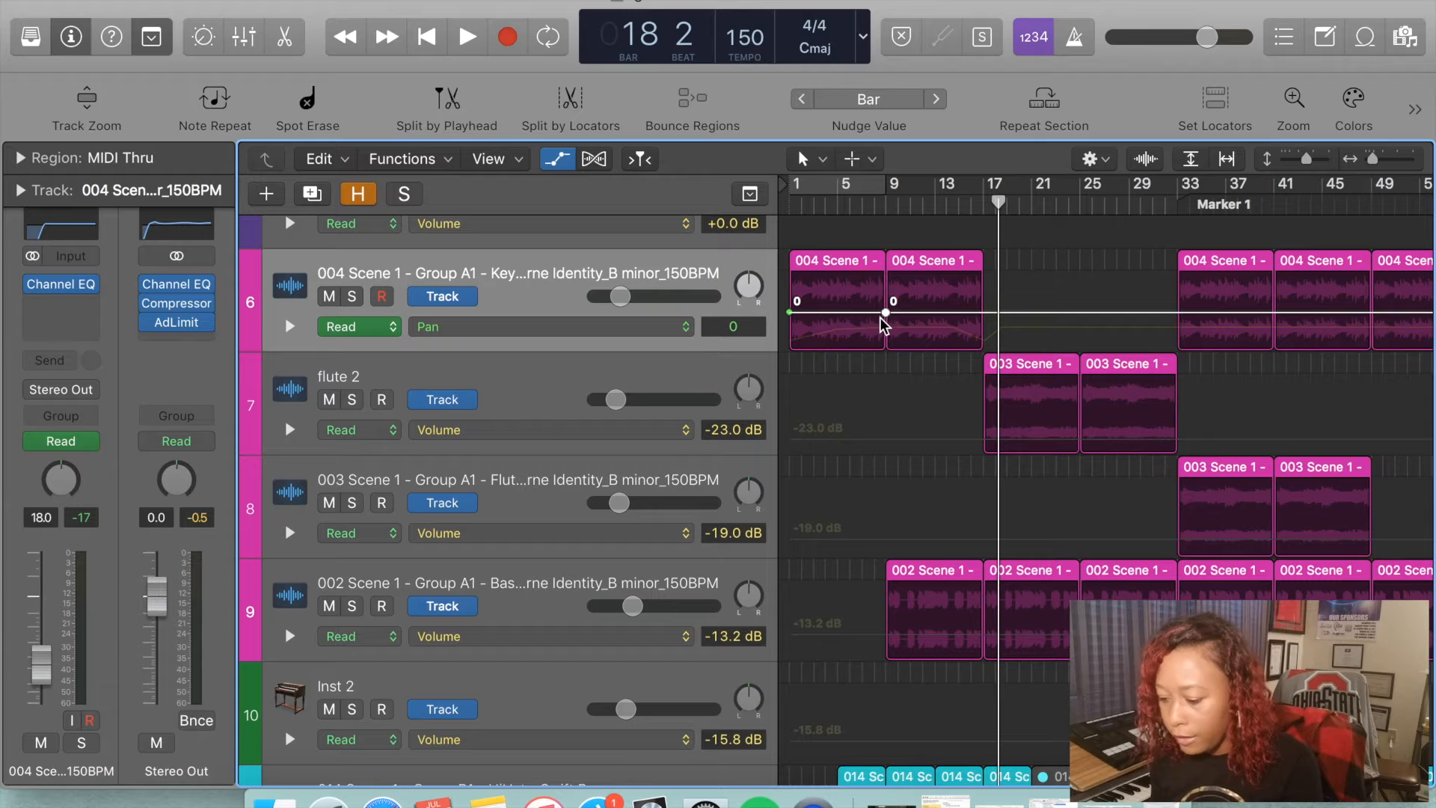
pyautogui.moveTo(856, 320)
pyautogui.mouseDown()
pyautogui.moveTo(859, 382)
pyautogui.moveTo(850, 331)
pyautogui.mouseUp()
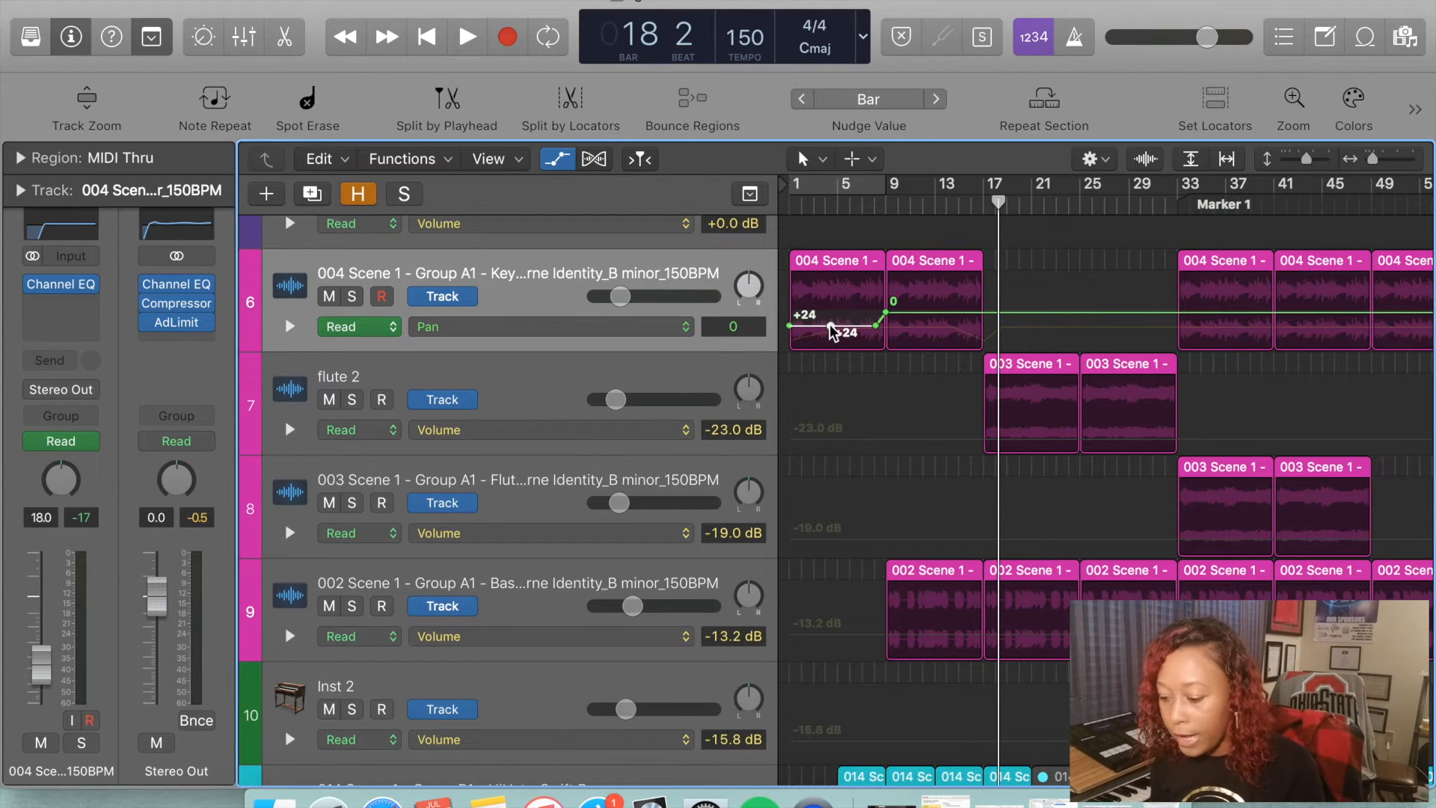
pyautogui.moveTo(831, 326); pyautogui.dragTo(862, 327)
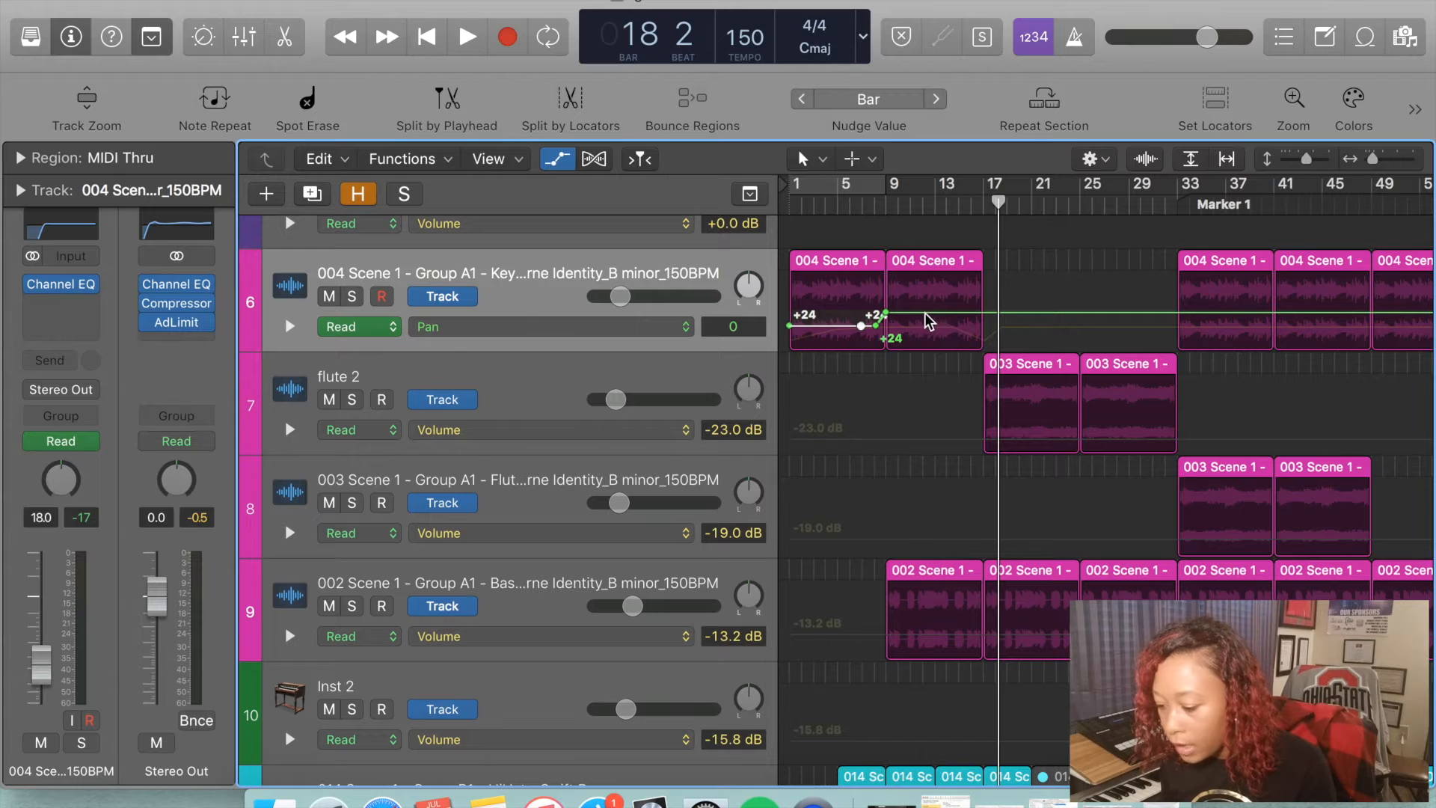
pyautogui.moveTo(877, 334); pyautogui.dragTo(862, 301)
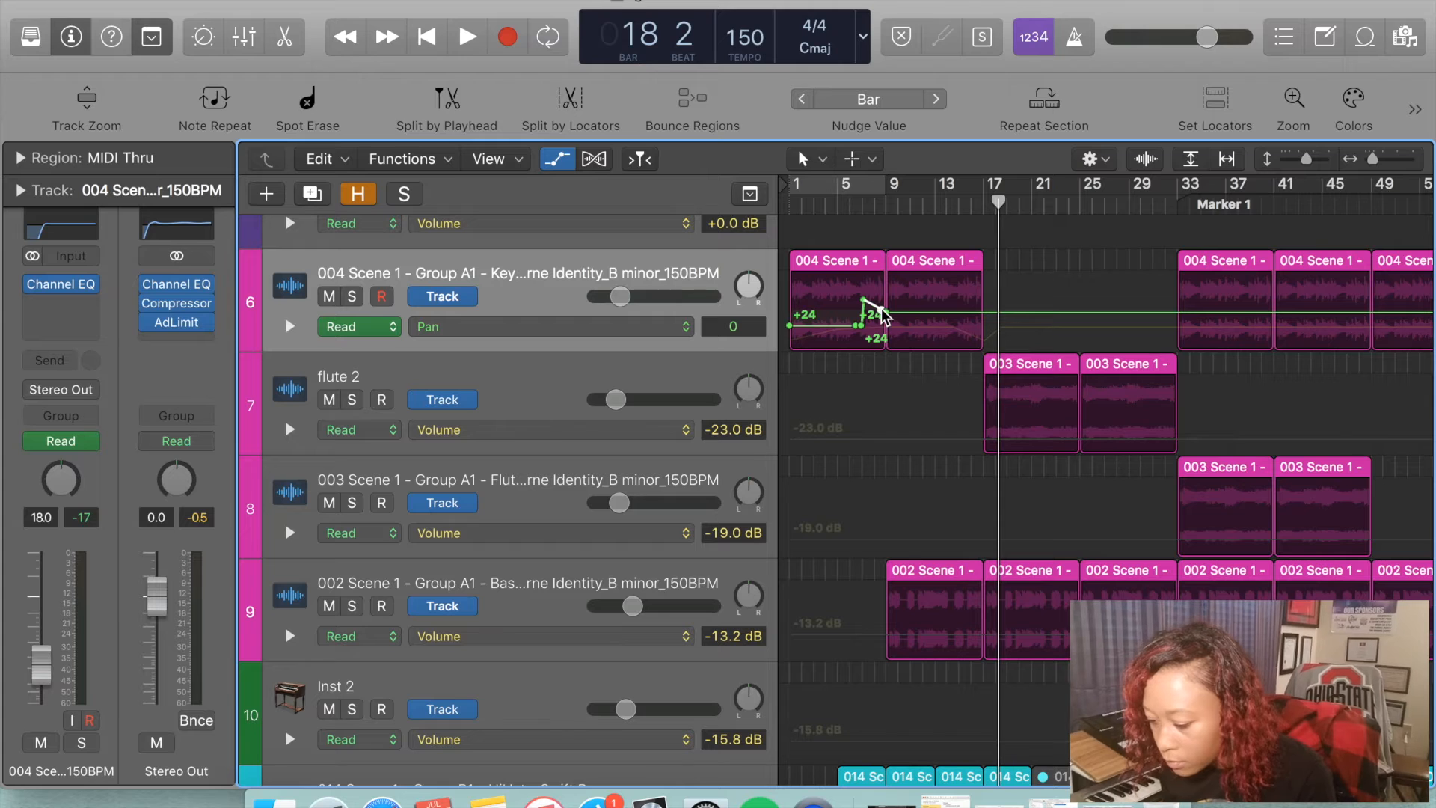
pyautogui.moveTo(879, 313); pyautogui.dragTo(883, 303)
# - Play the project from bar 1 to listen to the keys track's pan movement
pyautogui.press('Return')
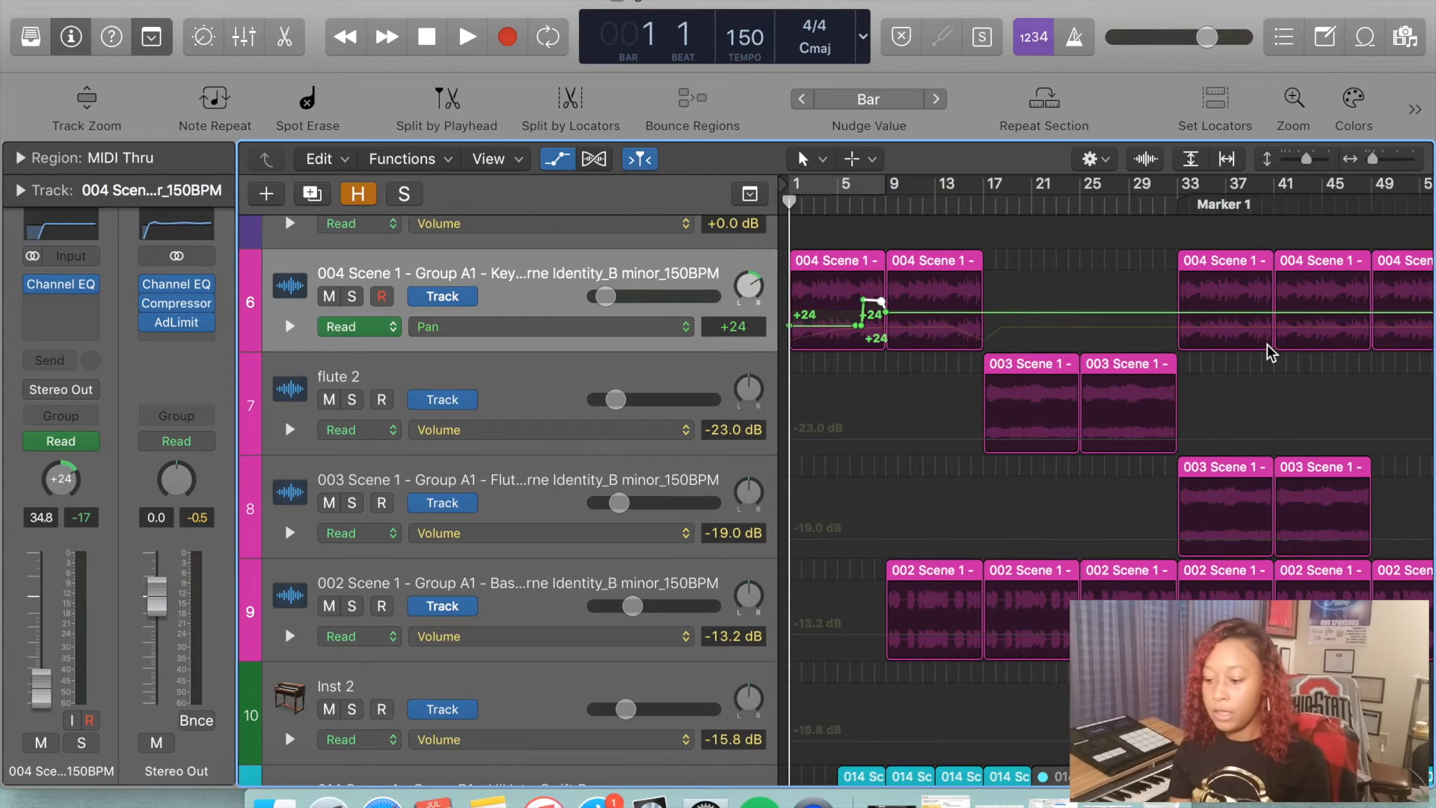
pyautogui.press('space')
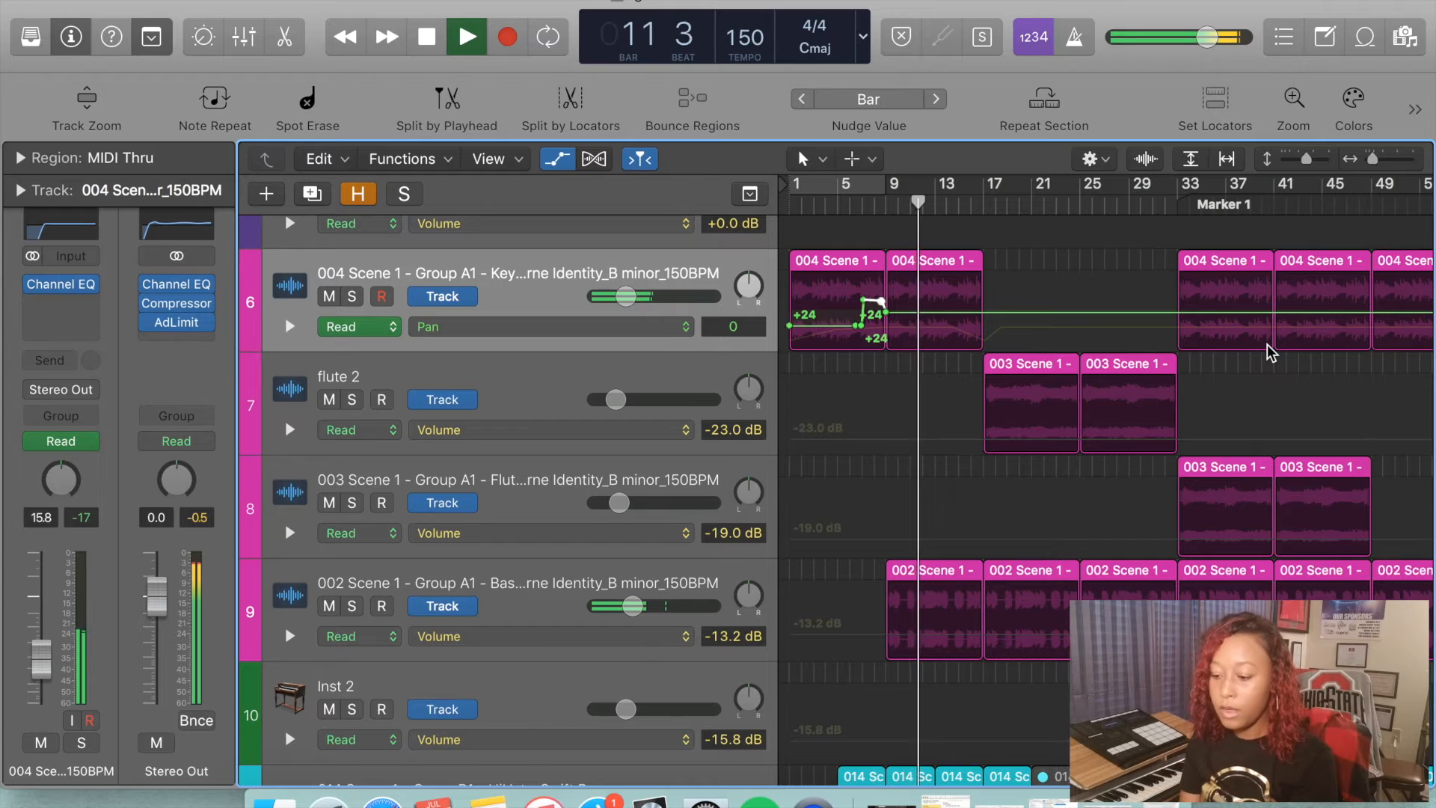
pyautogui.press('space')
# - Solo the HiHat - Swift Box and HiHat - Crowded Club tracks and start playback
pyautogui.scroll(-2, 898, 408)
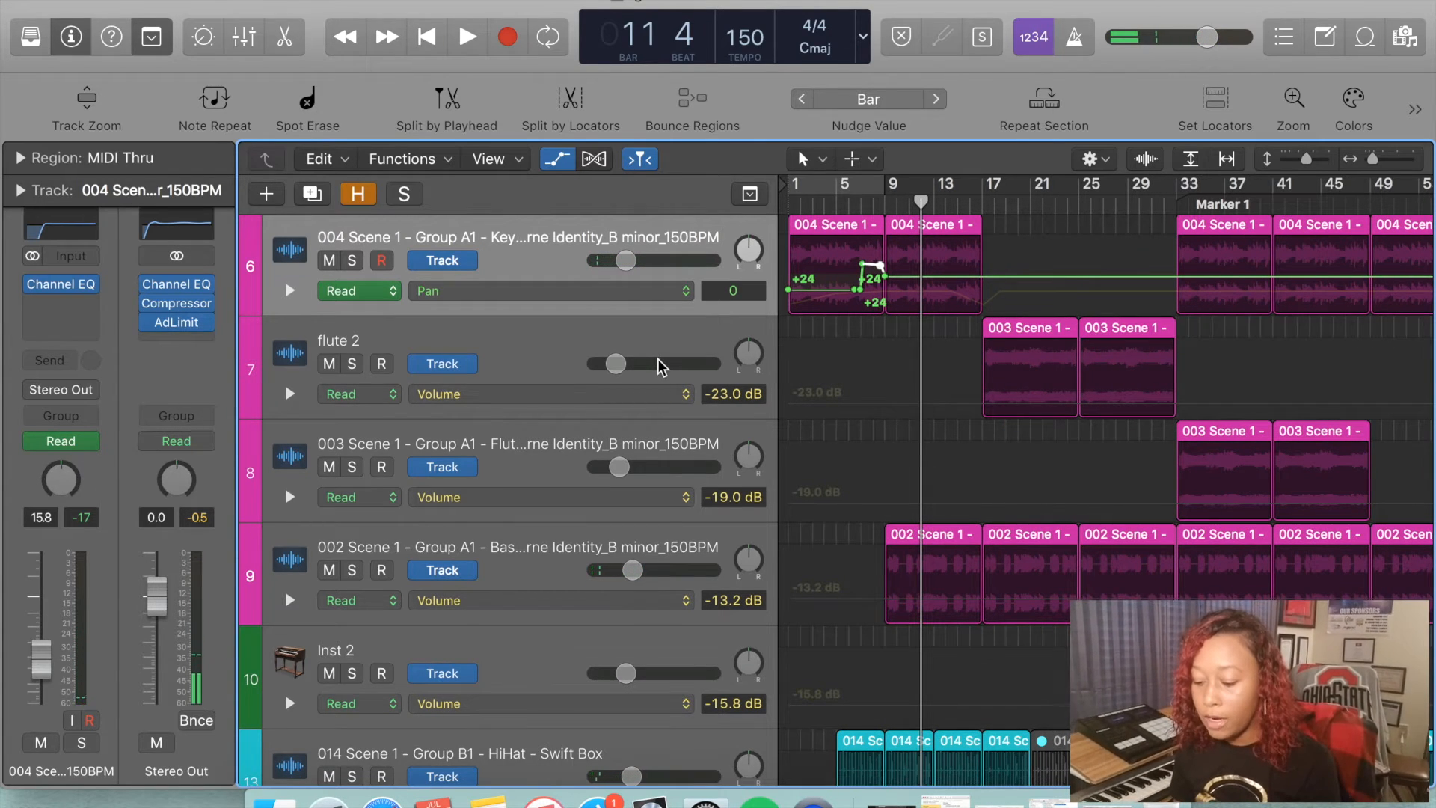
pyautogui.scroll(-10, 660, 365)
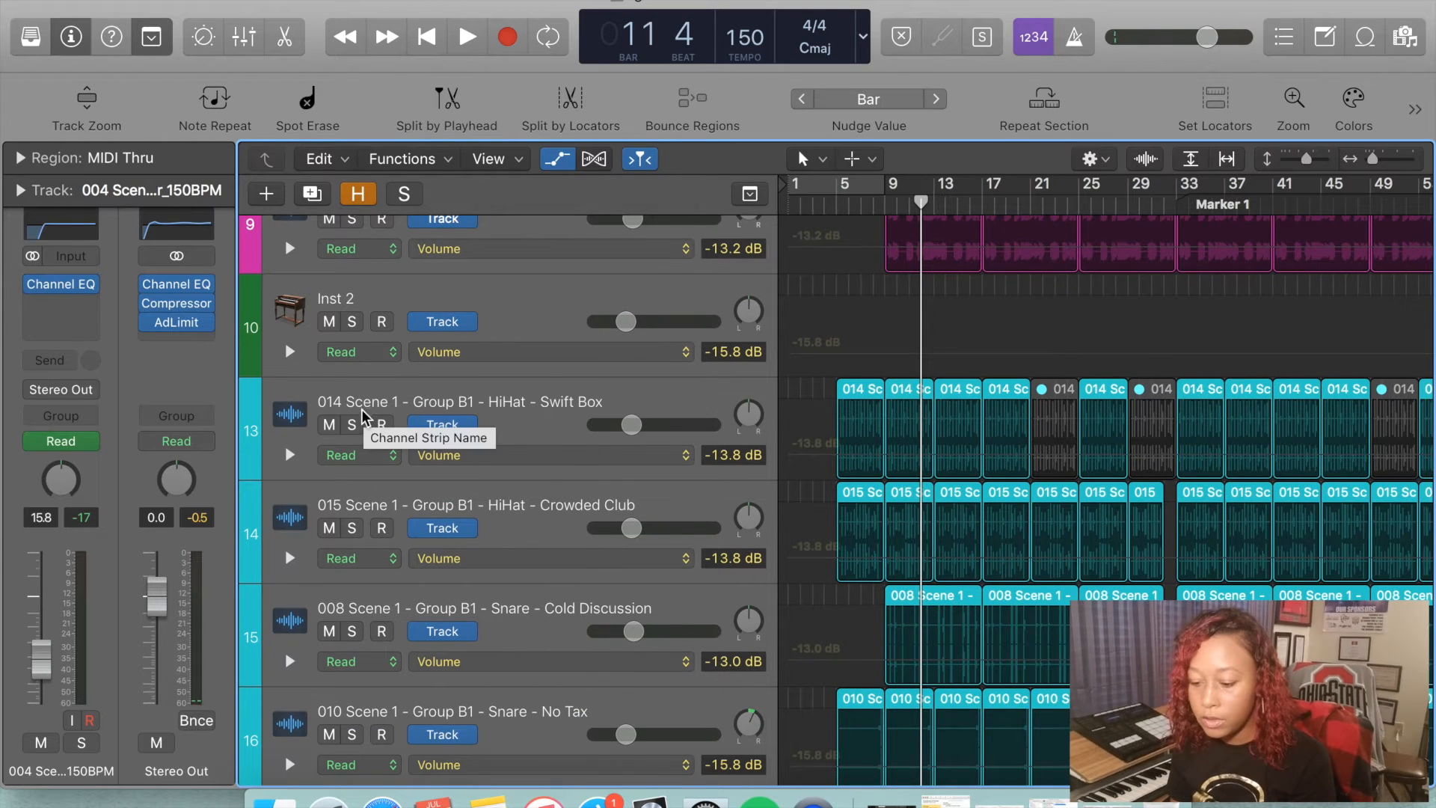
pyautogui.click(352, 425)
pyautogui.click(351, 528)
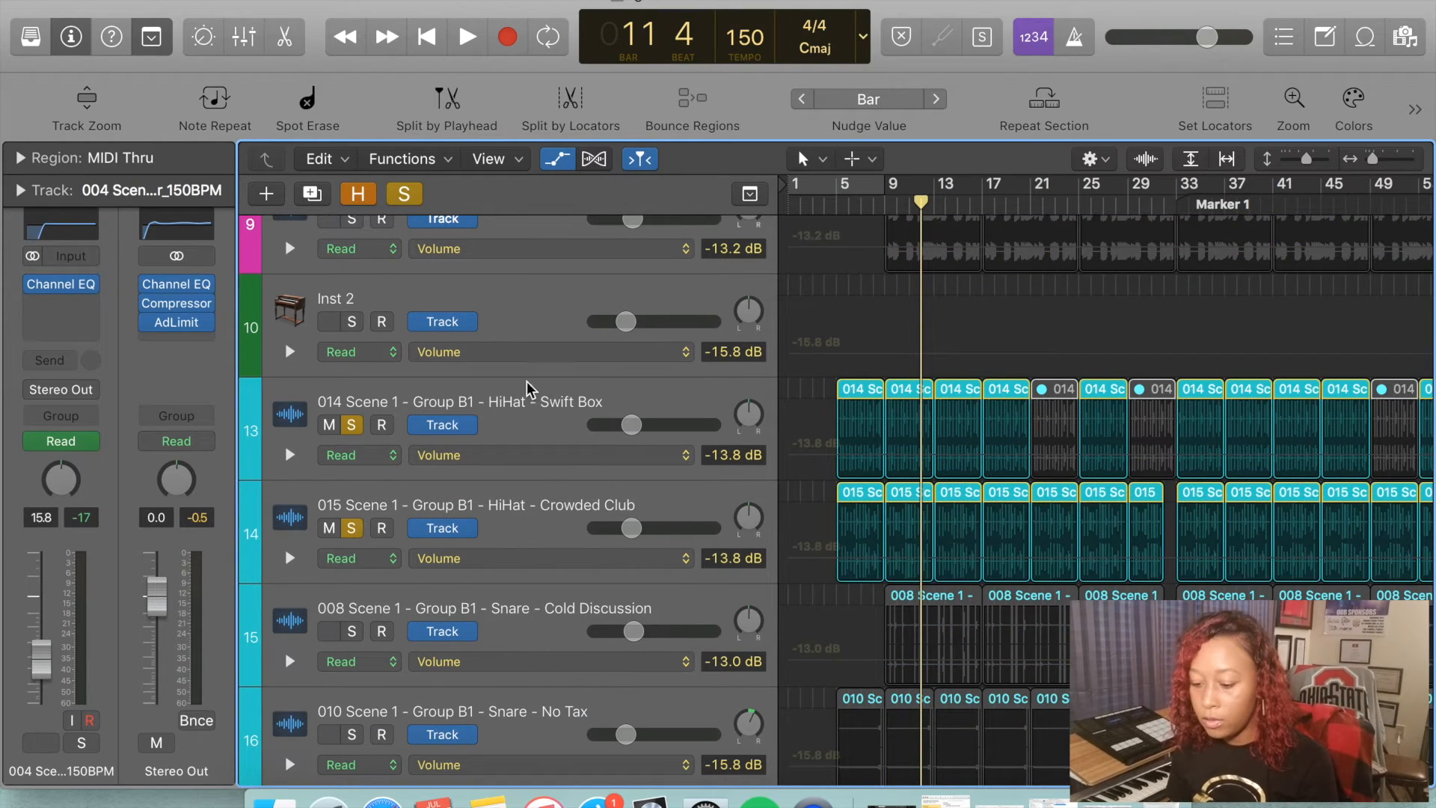
pyautogui.press('space')
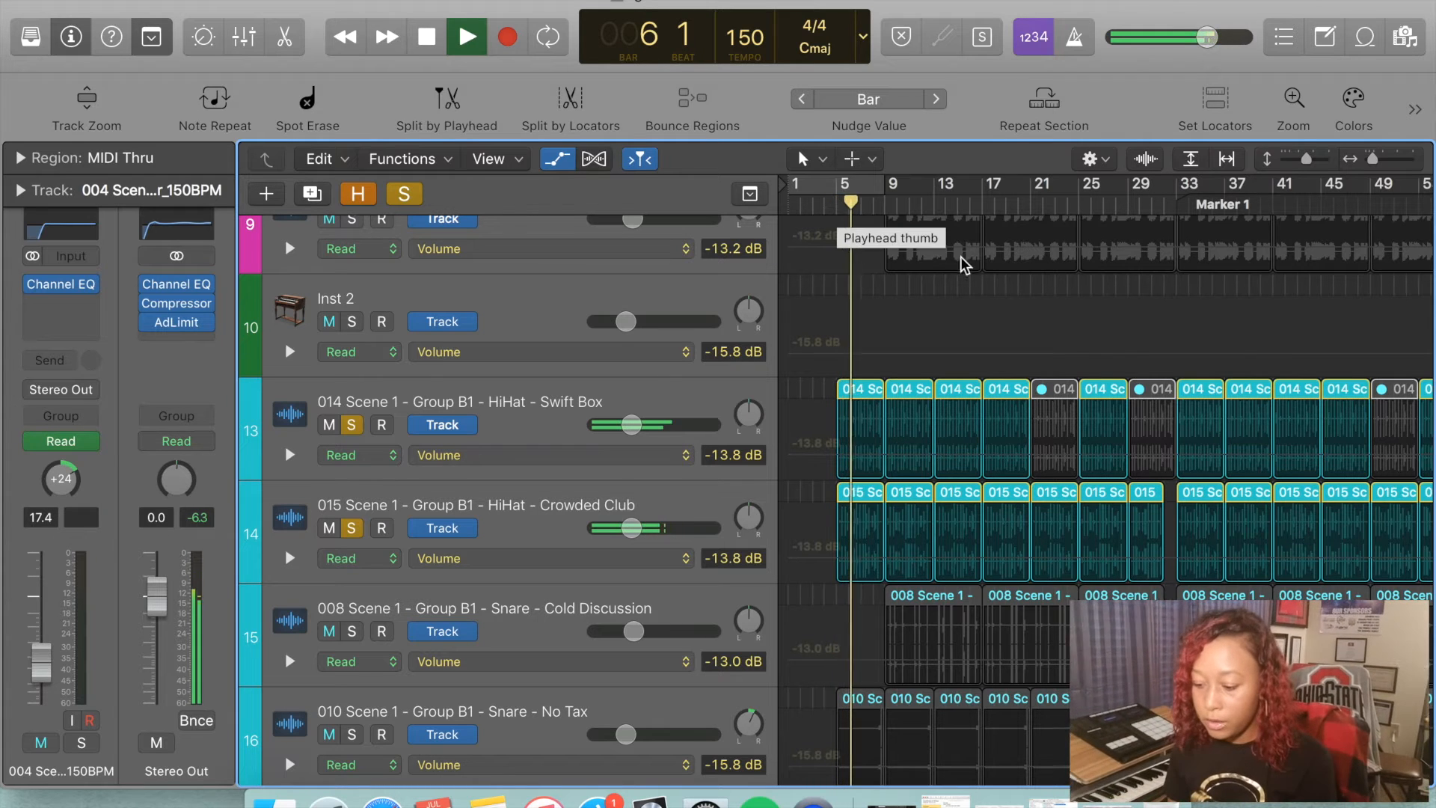
# - Pan the Swift Box hi-hat right and the Crowded Club hi-hat left, stop playback and unsolo both tracks
pyautogui.moveTo(749, 413); pyautogui.dragTo(749, 382)
pyautogui.moveTo(748, 516); pyautogui.dragTo(749, 546)
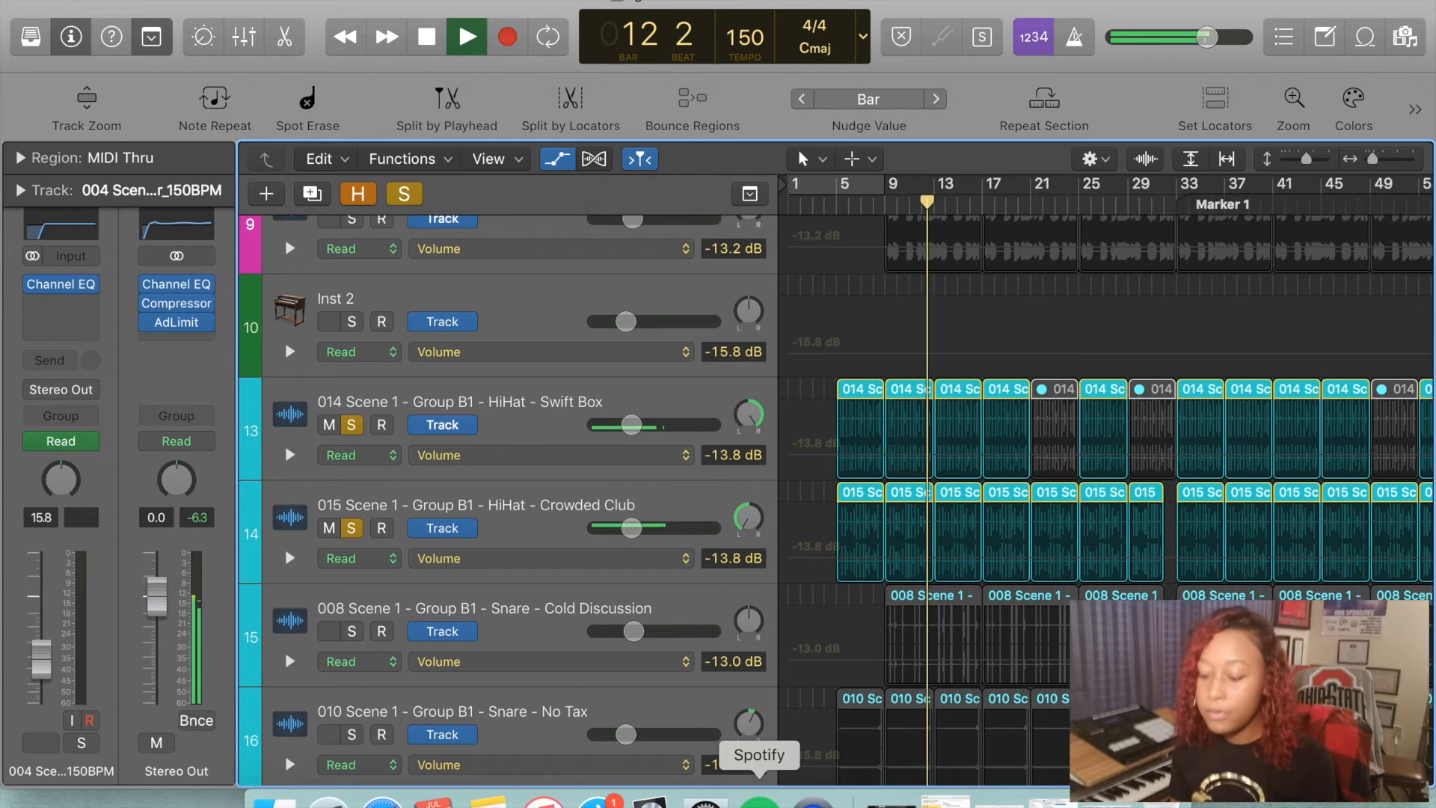
pyautogui.press('space')
pyautogui.click(351, 425)
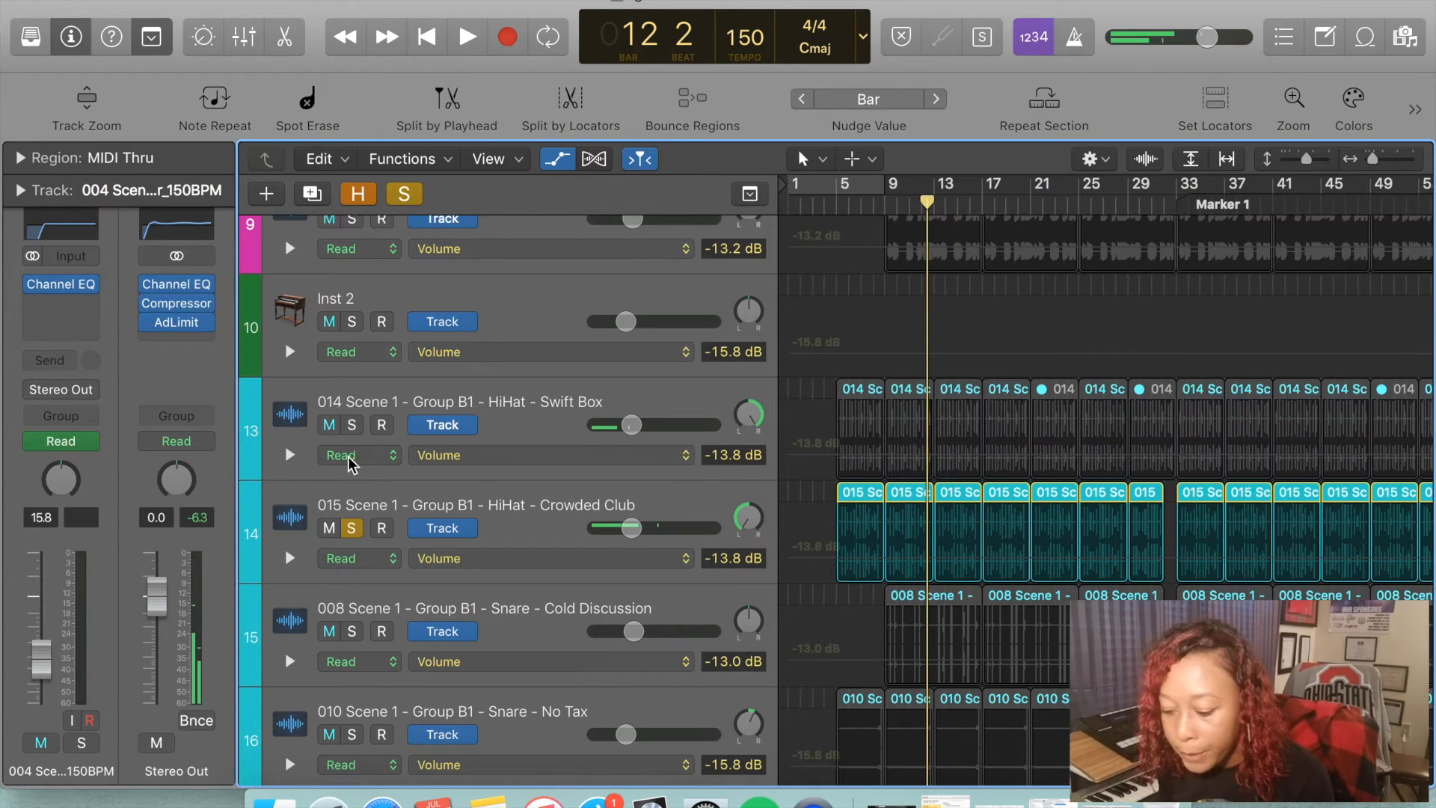
pyautogui.click(353, 528)
pyautogui.scroll(8, 492, 236)
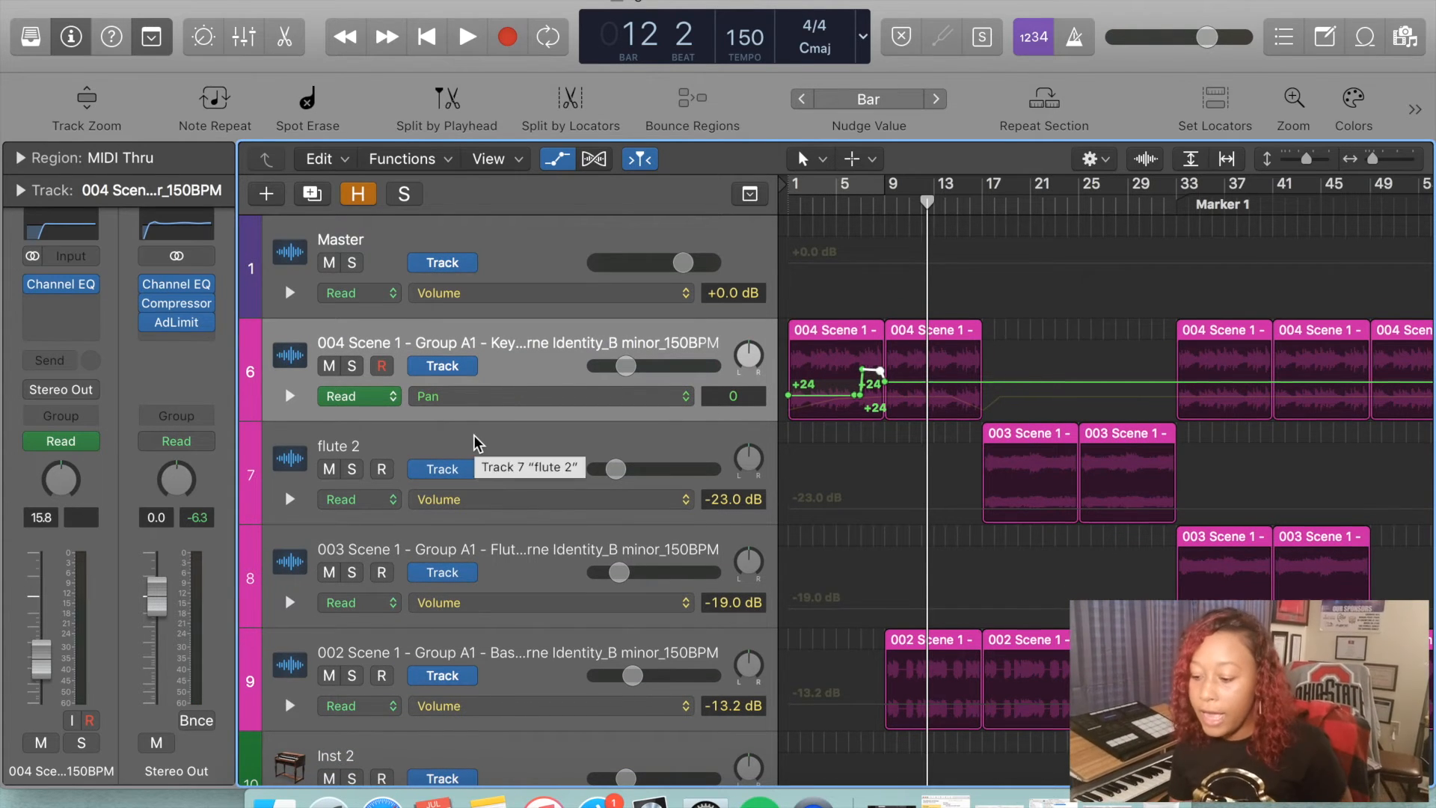
pyautogui.scroll(-3, 475, 441)
pyautogui.scroll(-1, 475, 441)
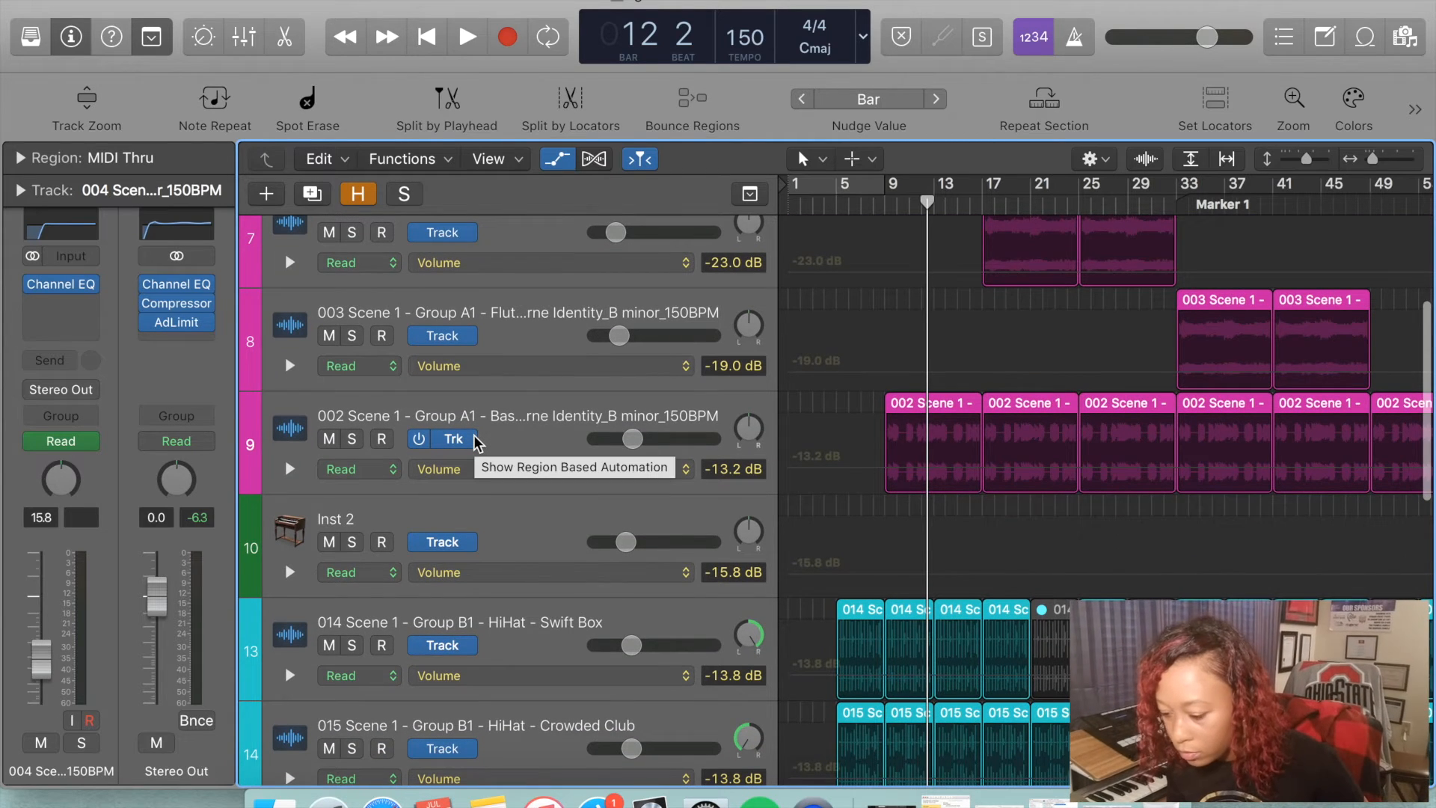
pyautogui.scroll(-1, 475, 443)
pyautogui.scroll(3, 475, 443)
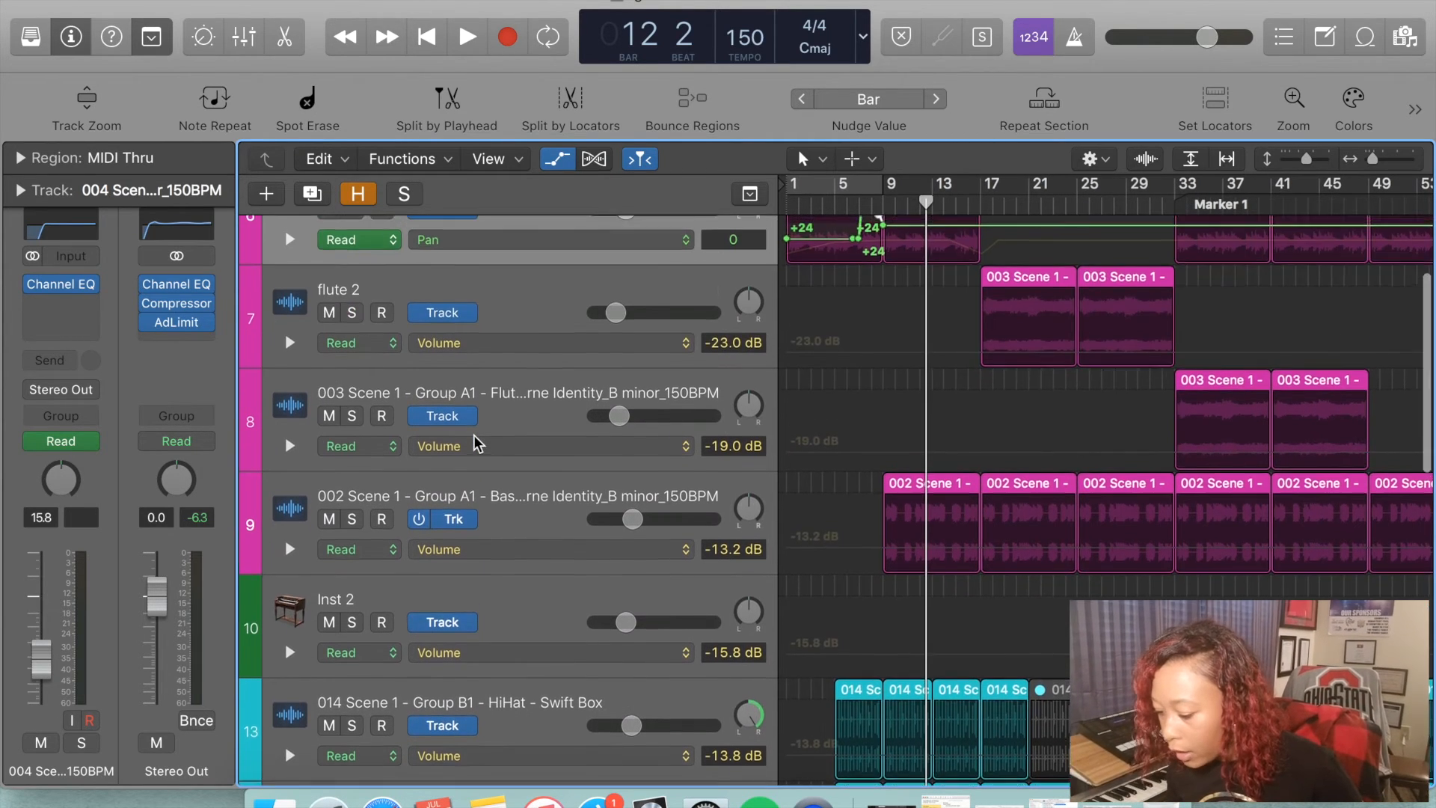
# - Solo the Snare - Cold Discussion track and insert a stereo Echo plug-in on it
pyautogui.scroll(-7, 475, 443)
pyautogui.scroll(-2, 474, 444)
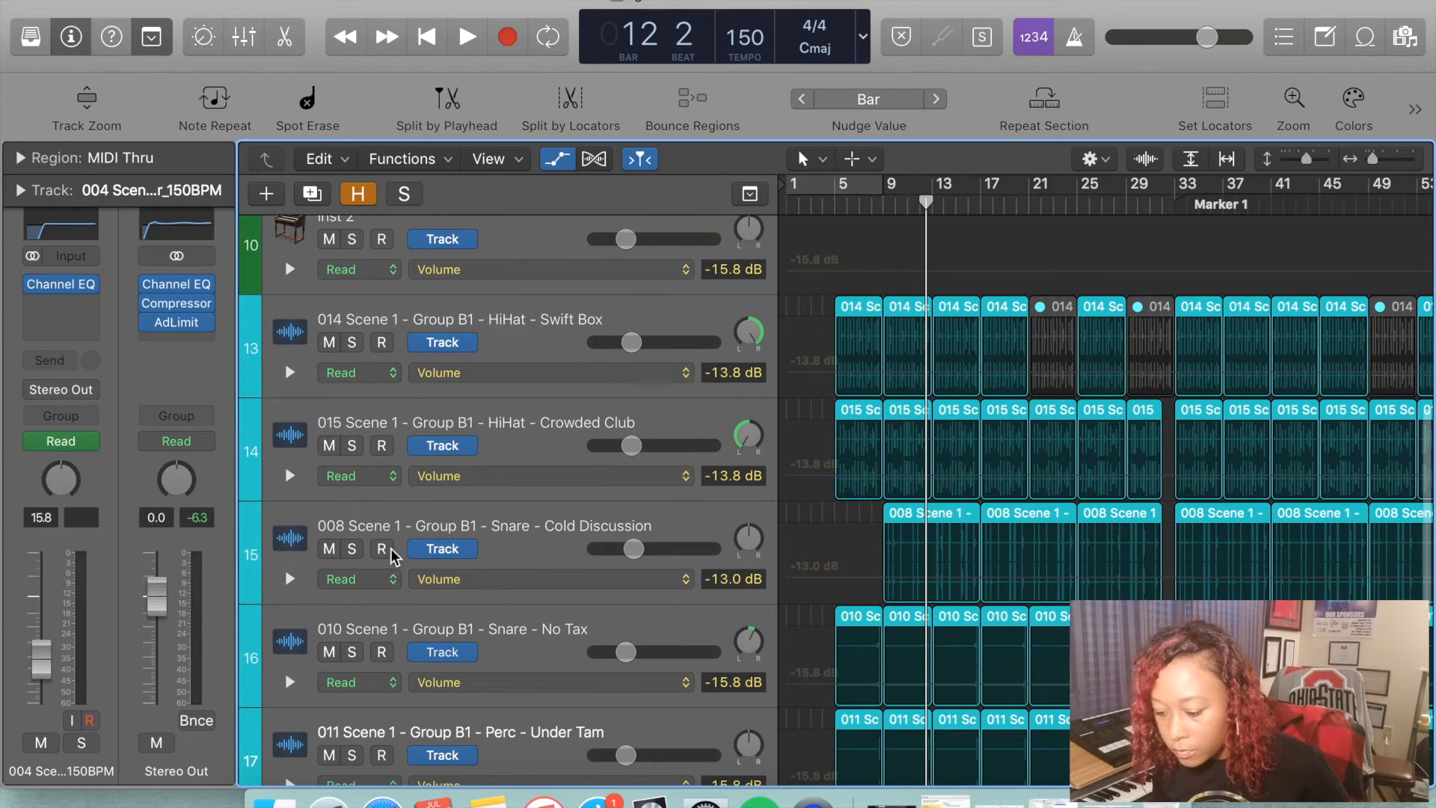
pyautogui.click(352, 549)
pyautogui.press('super+Right')
pyautogui.press('super+Right')
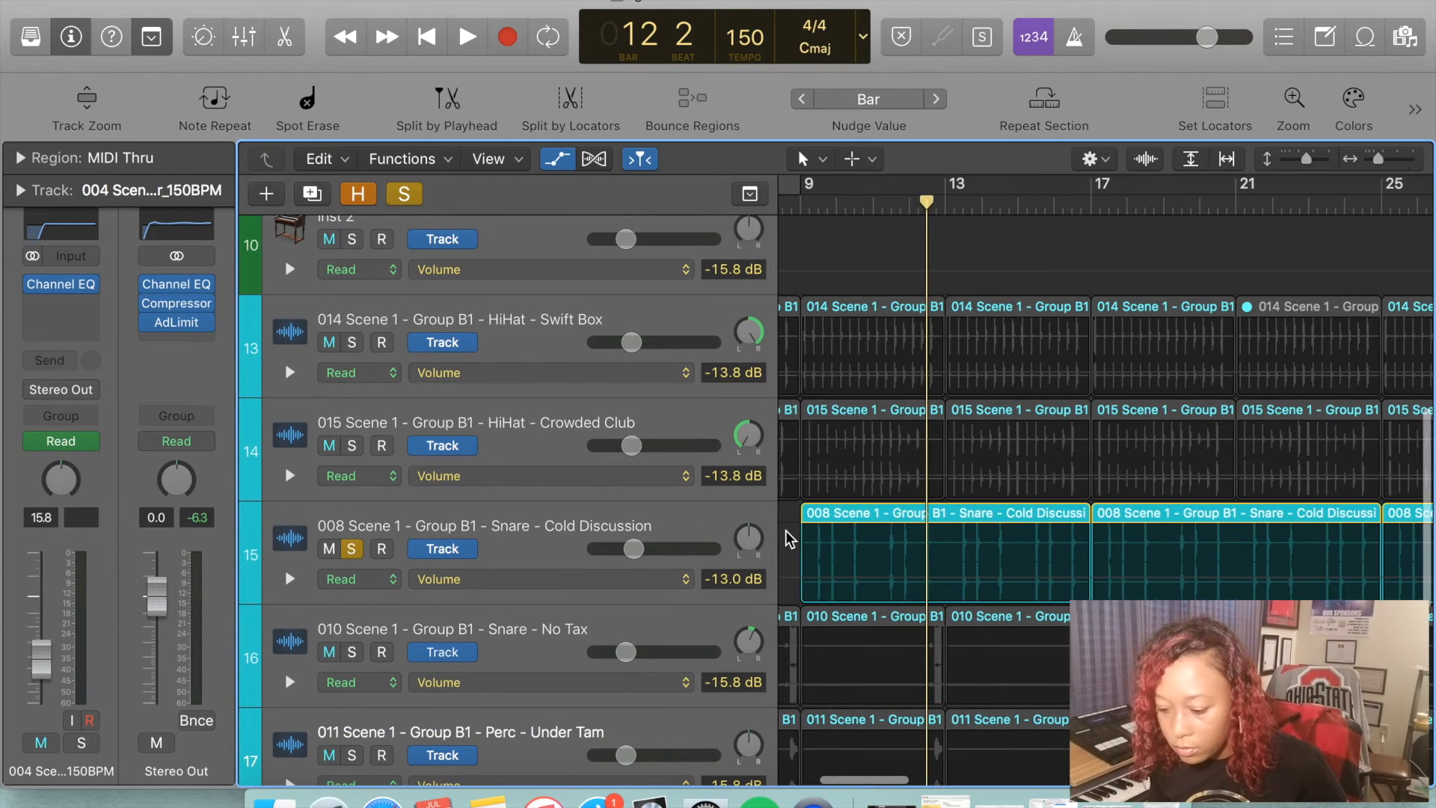
pyautogui.click(529, 535)
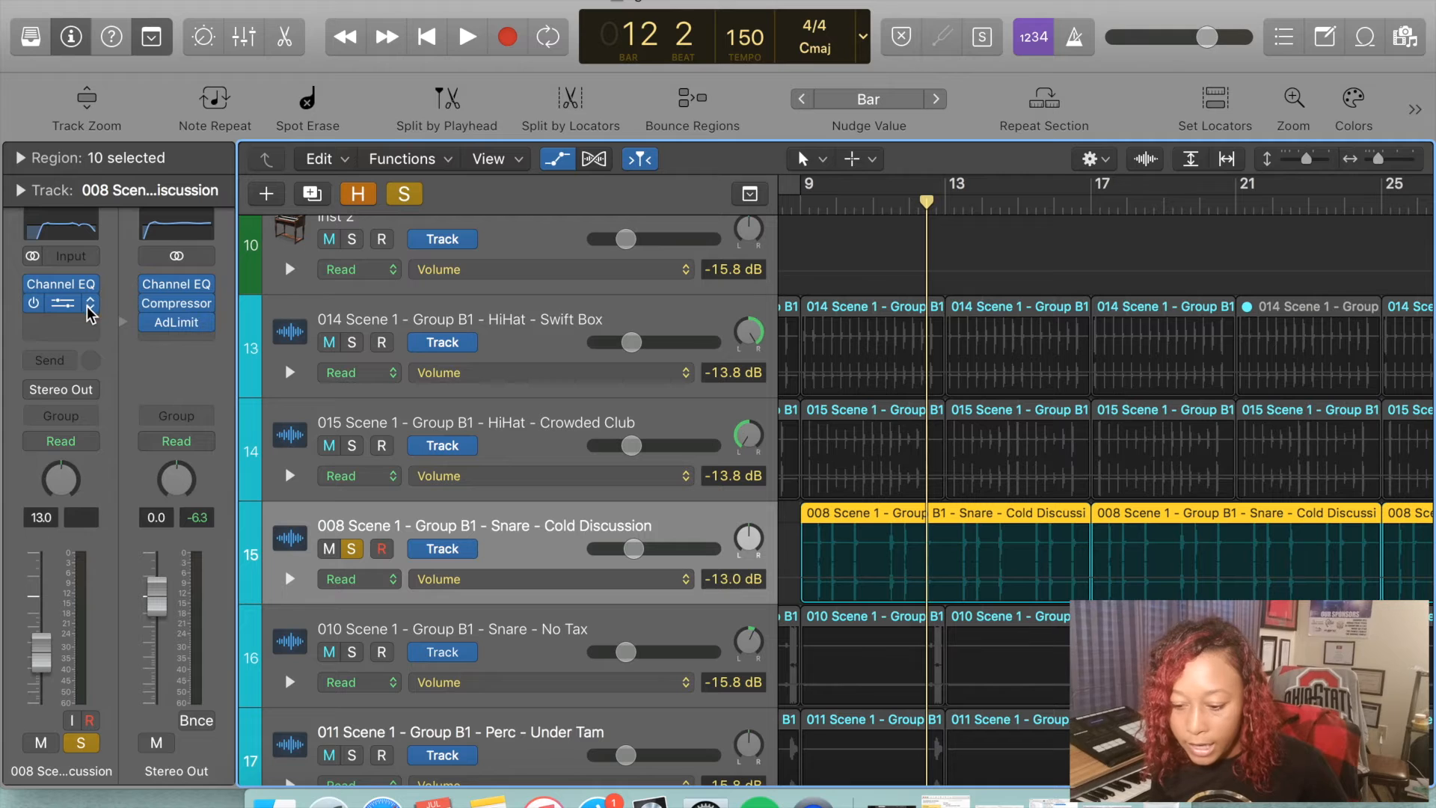
pyautogui.click(88, 309)
pyautogui.moveTo(103, 367)
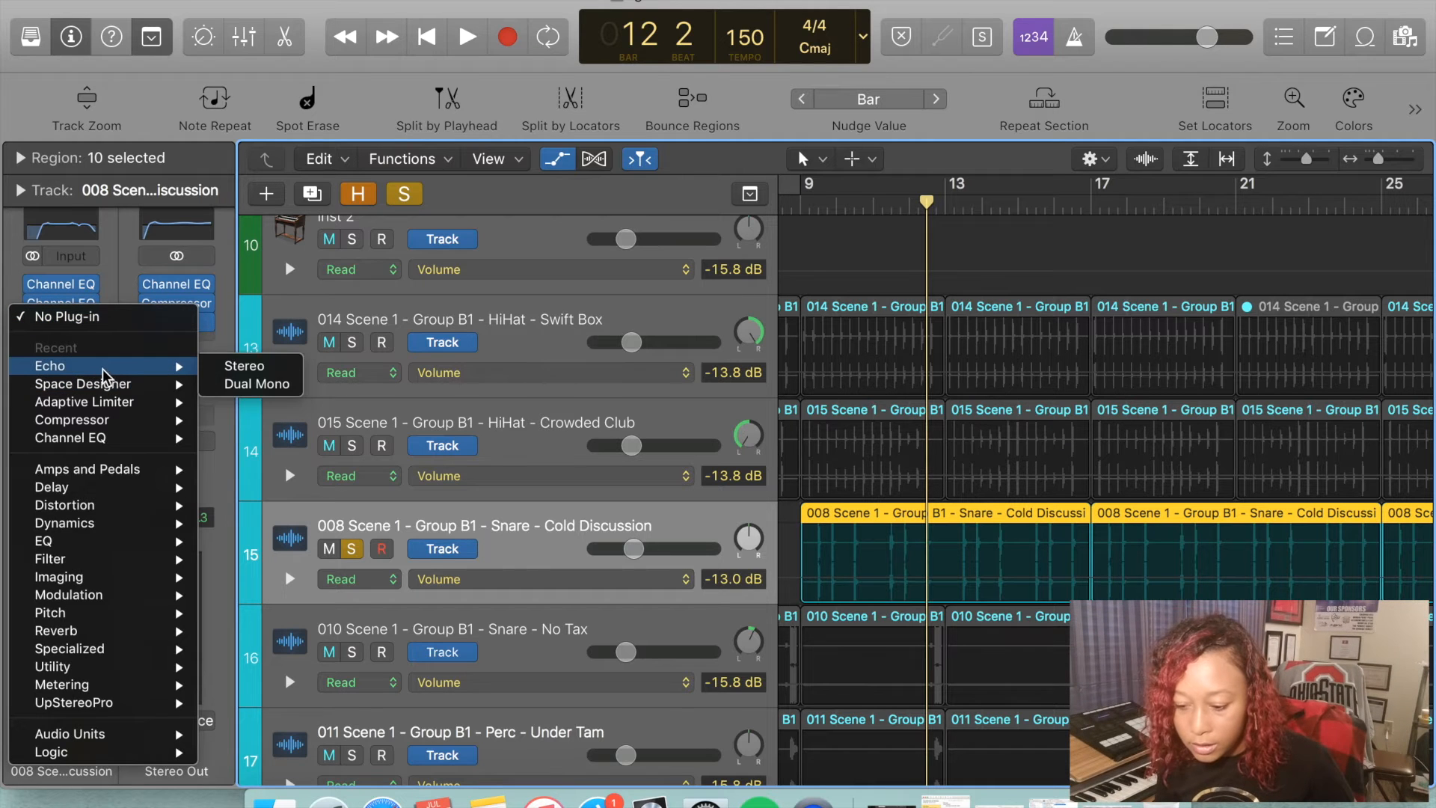
pyautogui.click(244, 366)
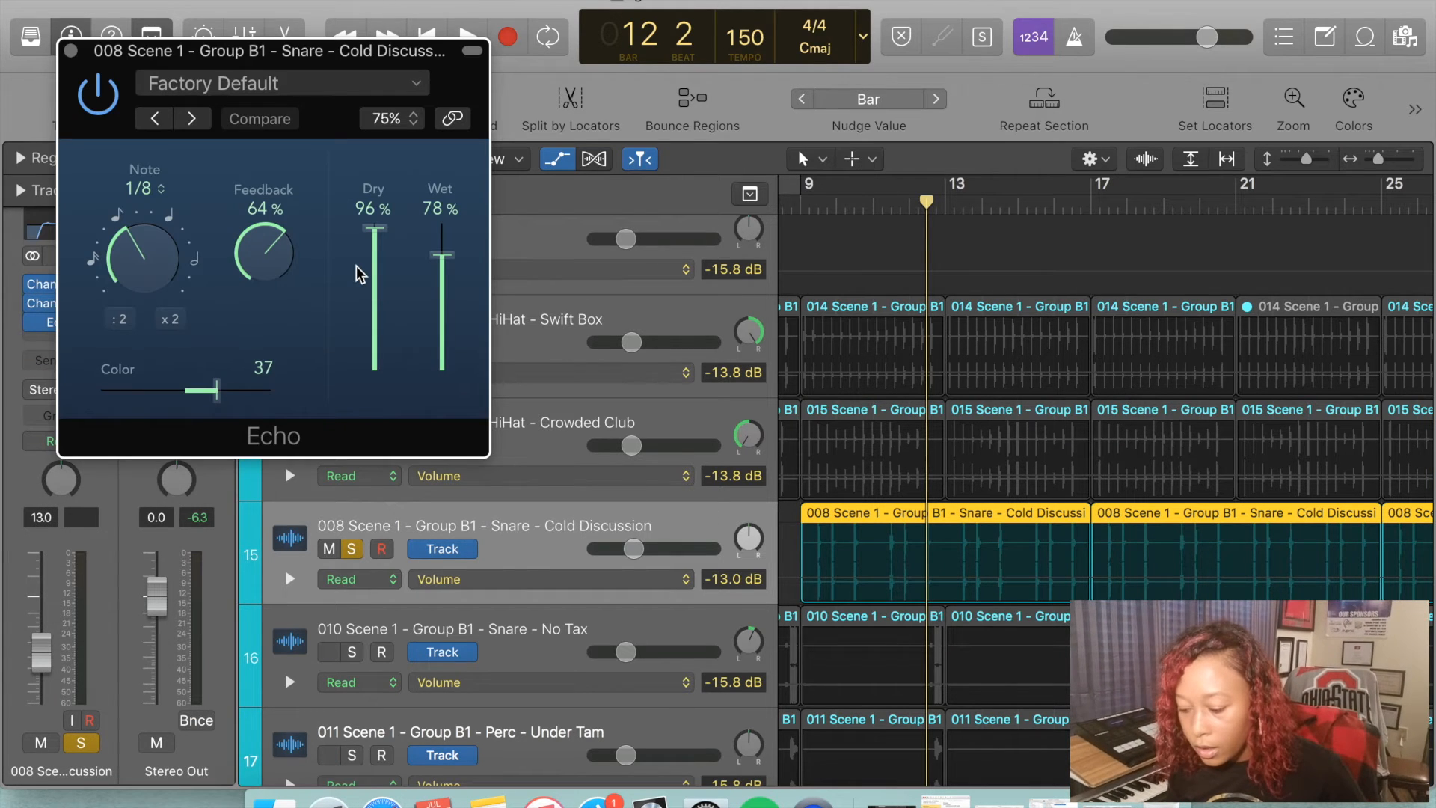
# - Set the Echo's note value to 1/4 and play the soloed snare from bar 9
pyautogui.press('super+Right')
pyautogui.press('super+Right')
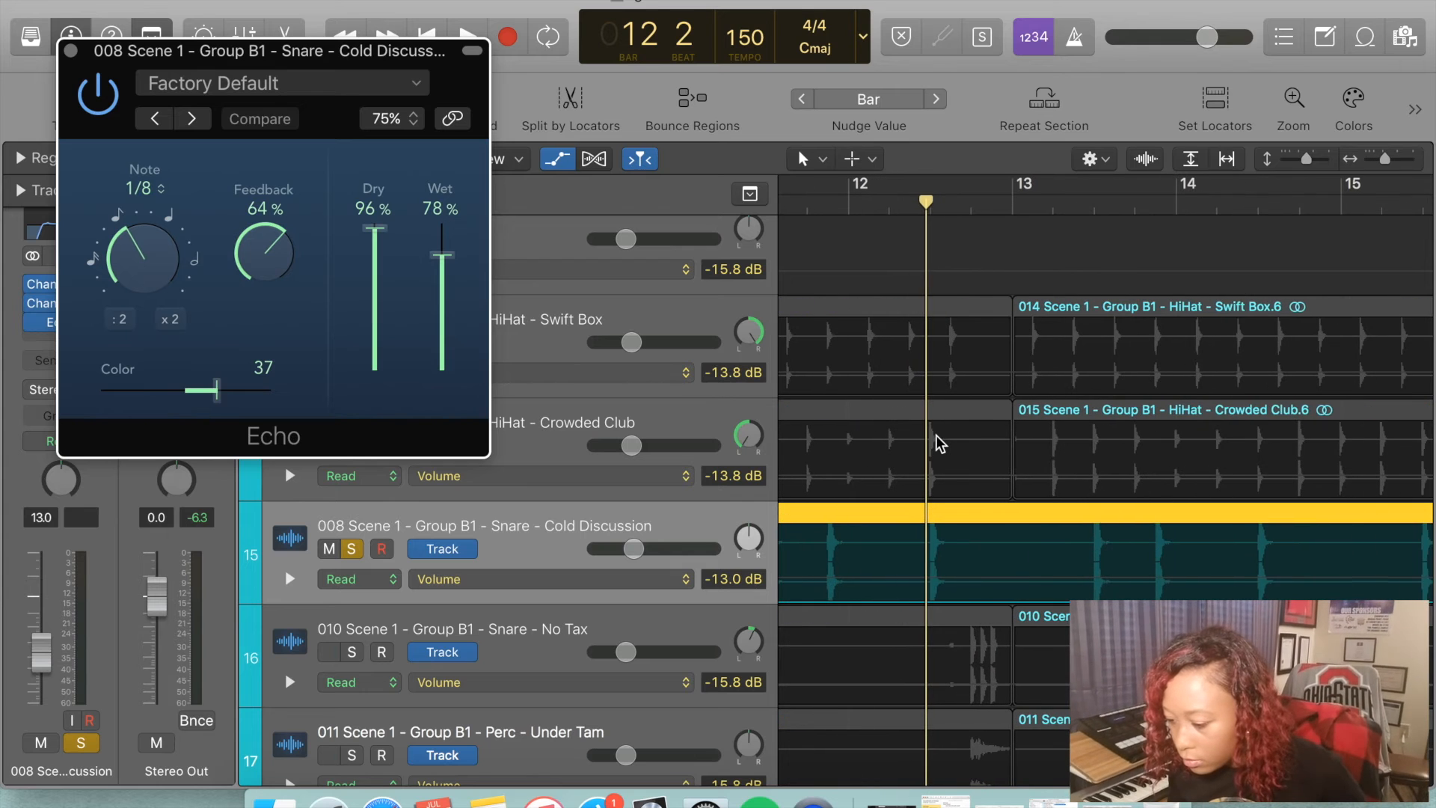
pyautogui.hscroll(-5, 1130, 520)
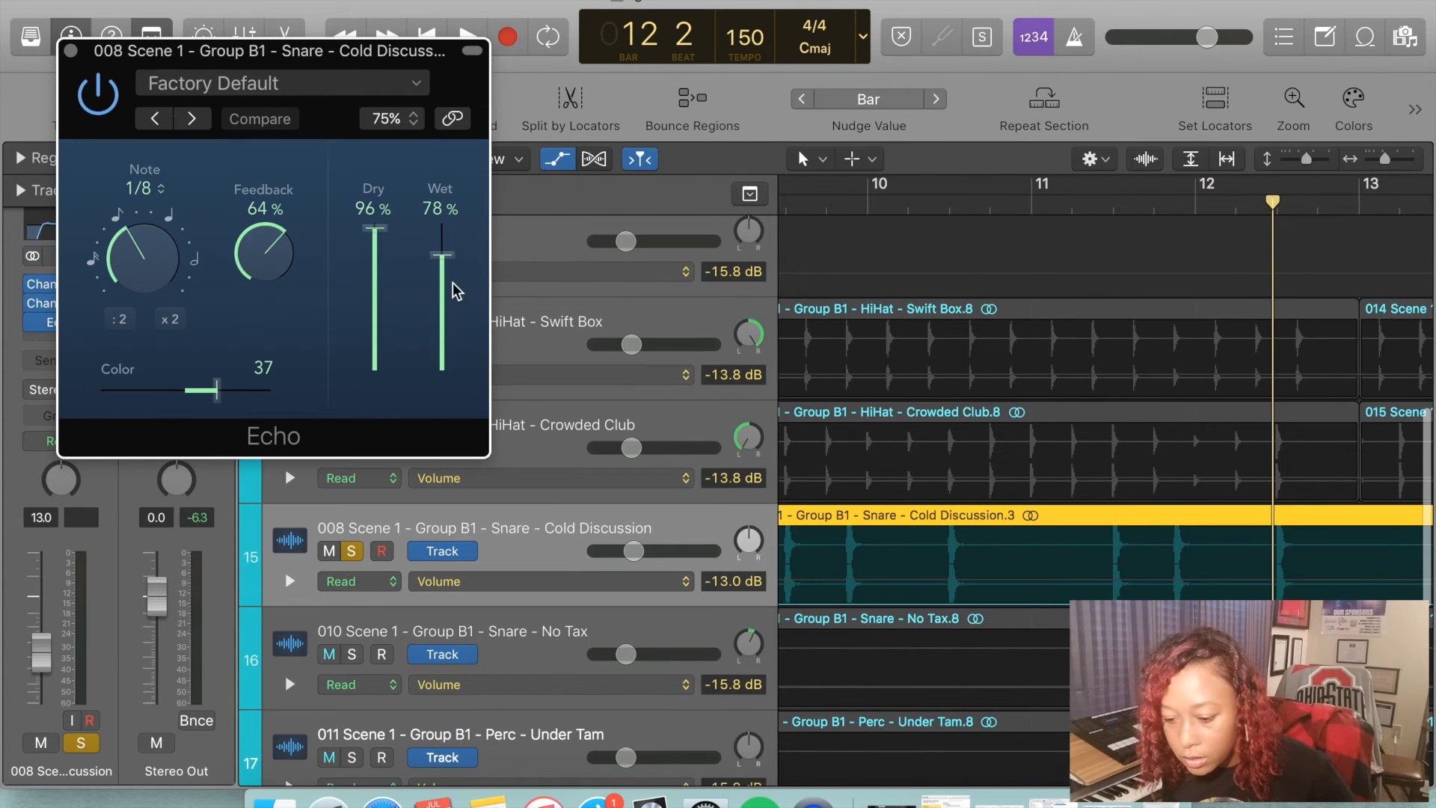
pyautogui.moveTo(139, 282); pyautogui.dragTo(144, 238)
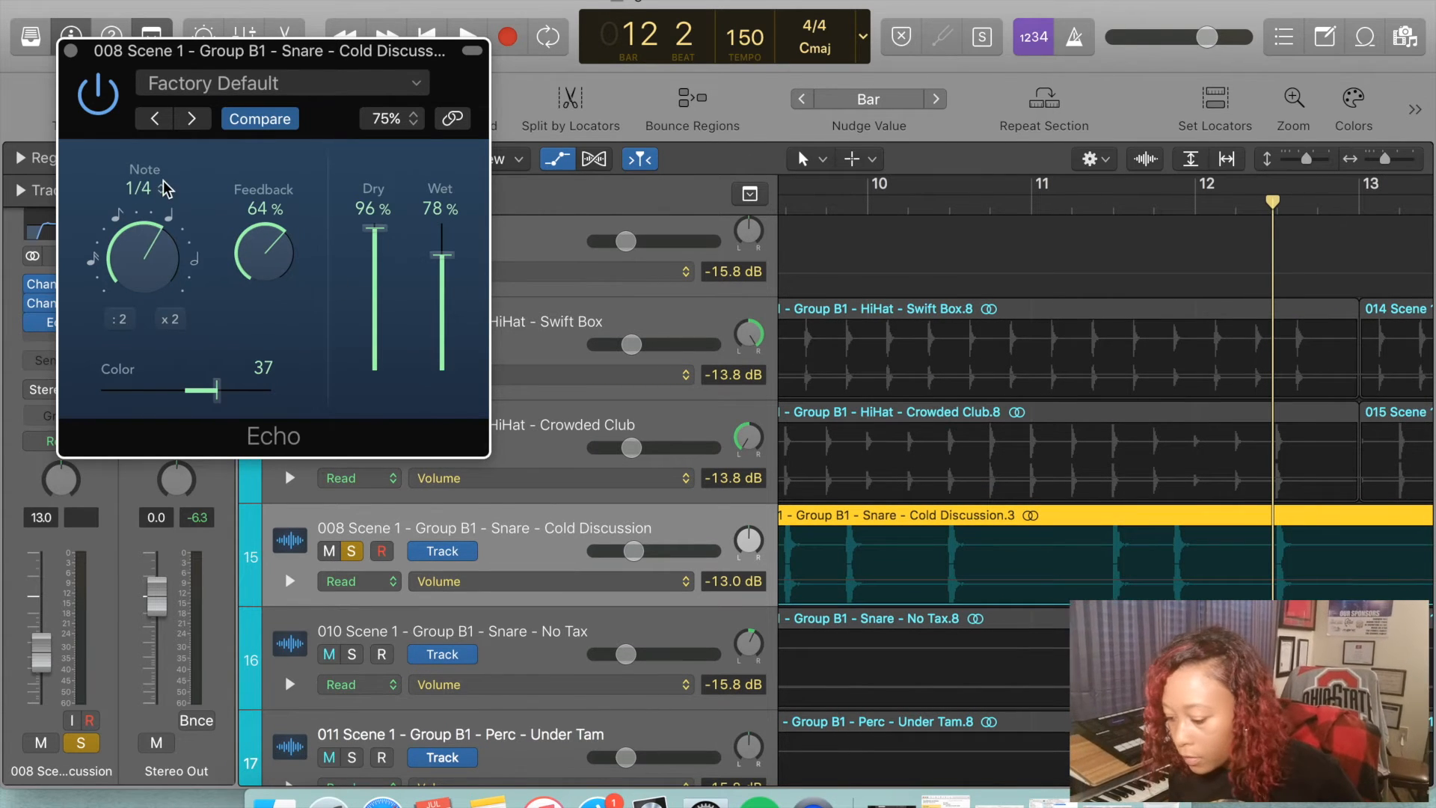
pyautogui.hscroll(-5, 1042, 537)
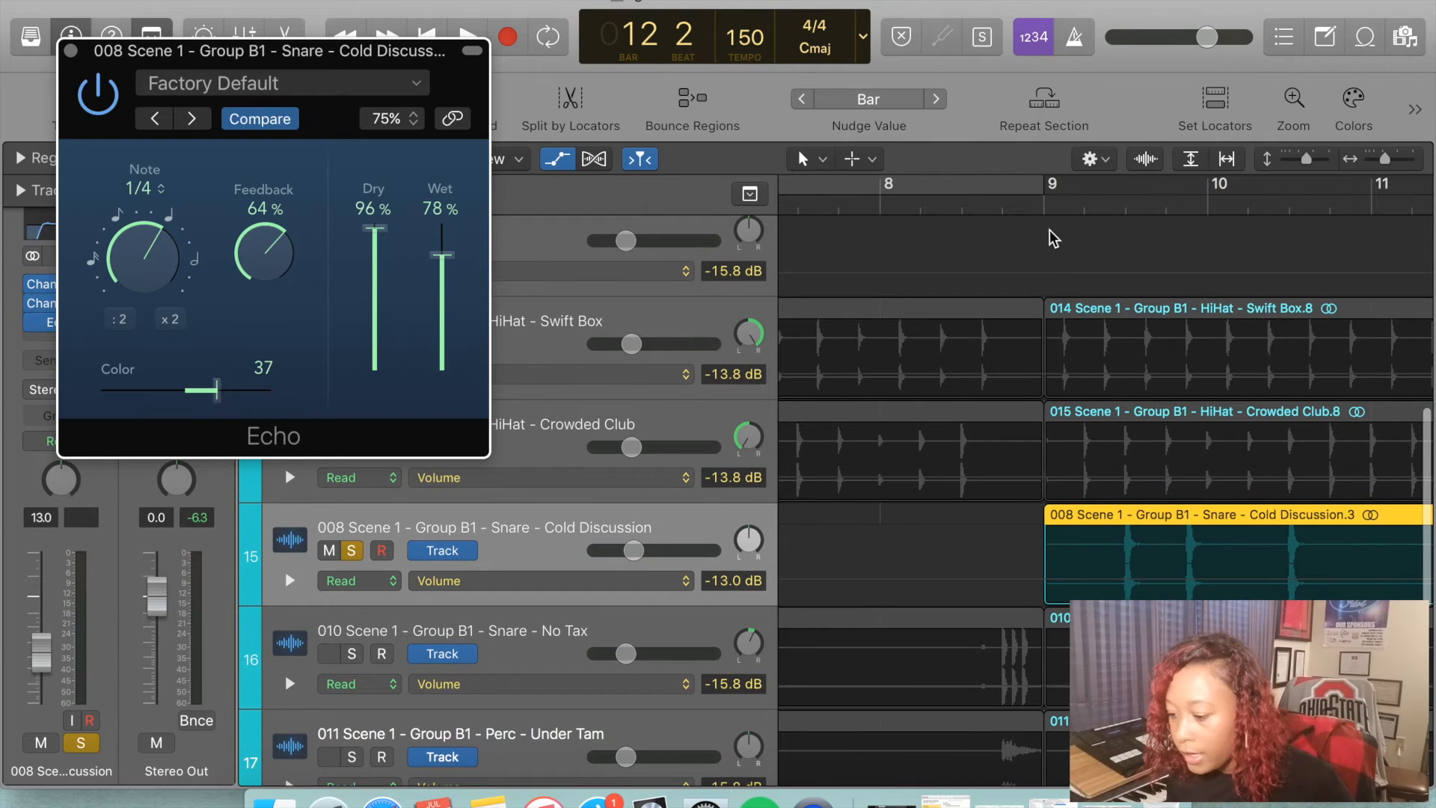
pyautogui.click(1045, 213)
pyautogui.press('space')
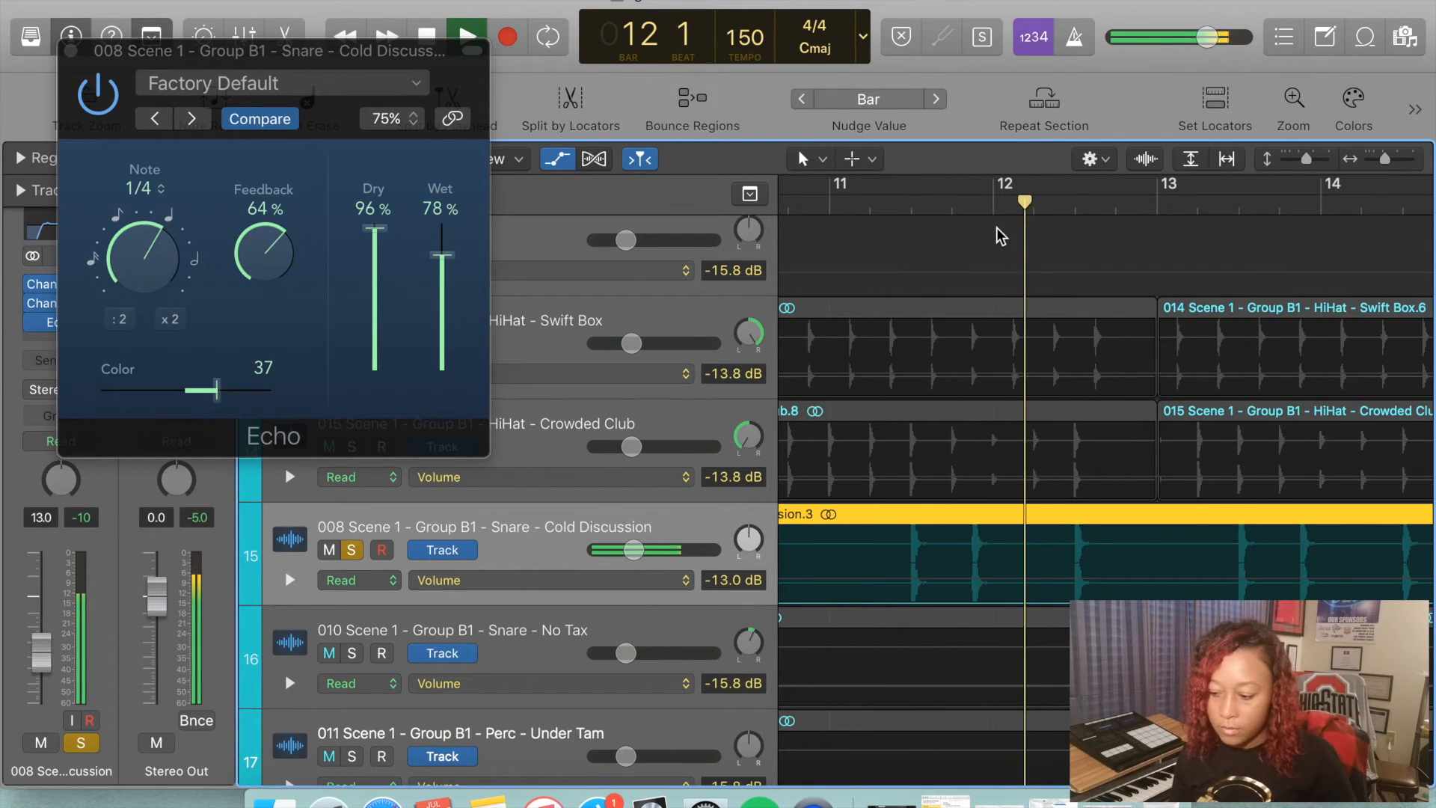
pyautogui.press('space')
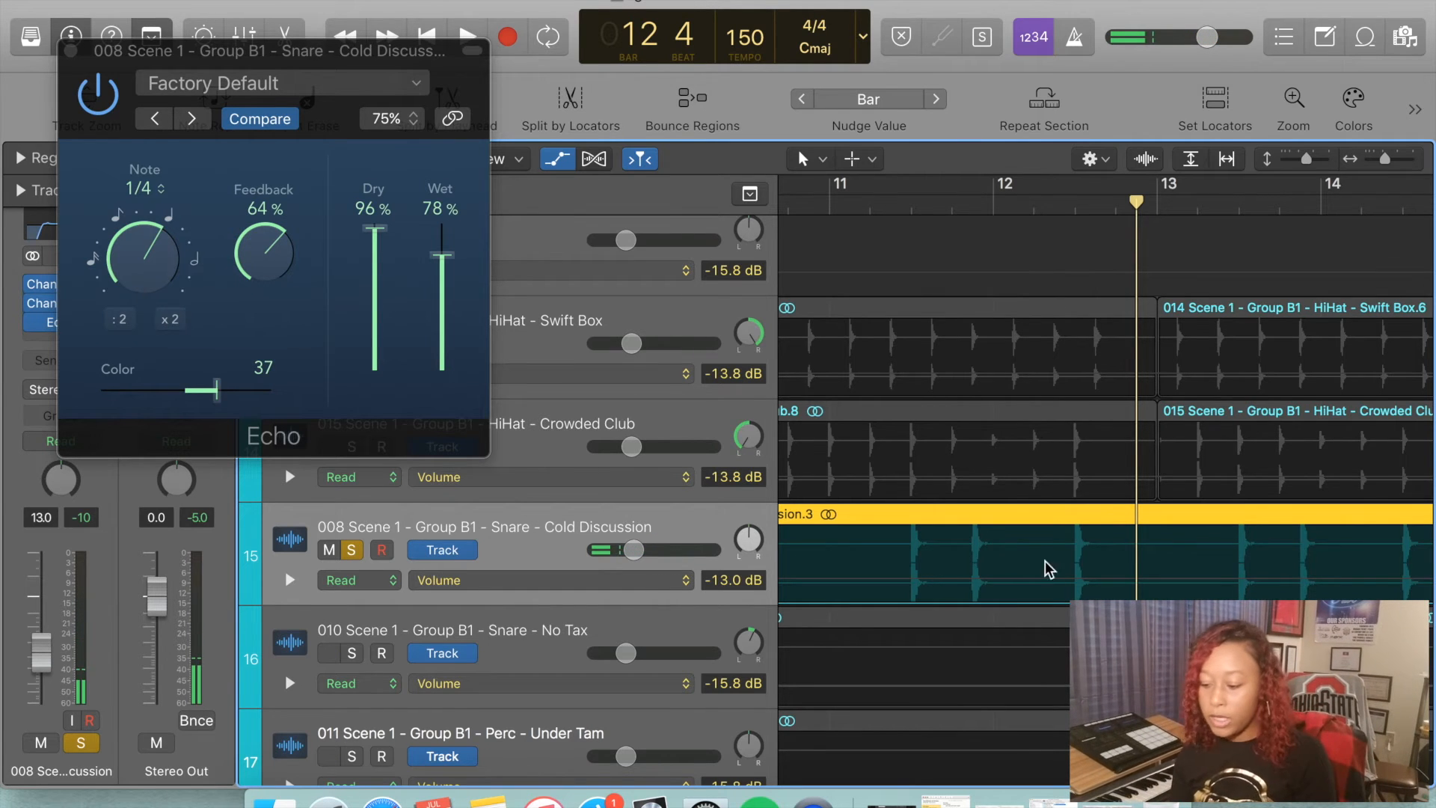
# - Close the Echo window and display the Echo's Wet parameter as the automation curve on the Snare - Cold Discussion track
pyautogui.hscroll(-5, 1047, 570)
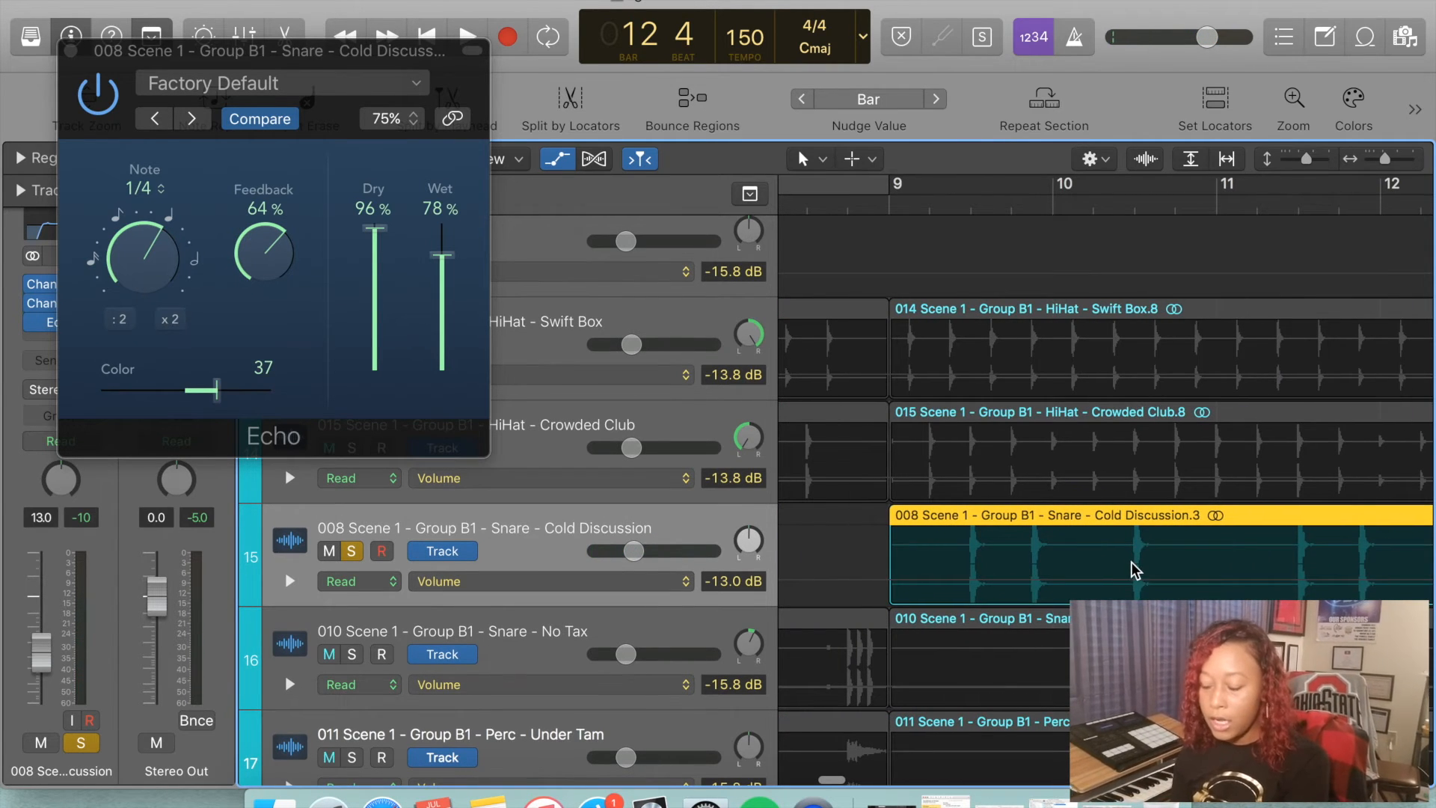
pyautogui.click(71, 51)
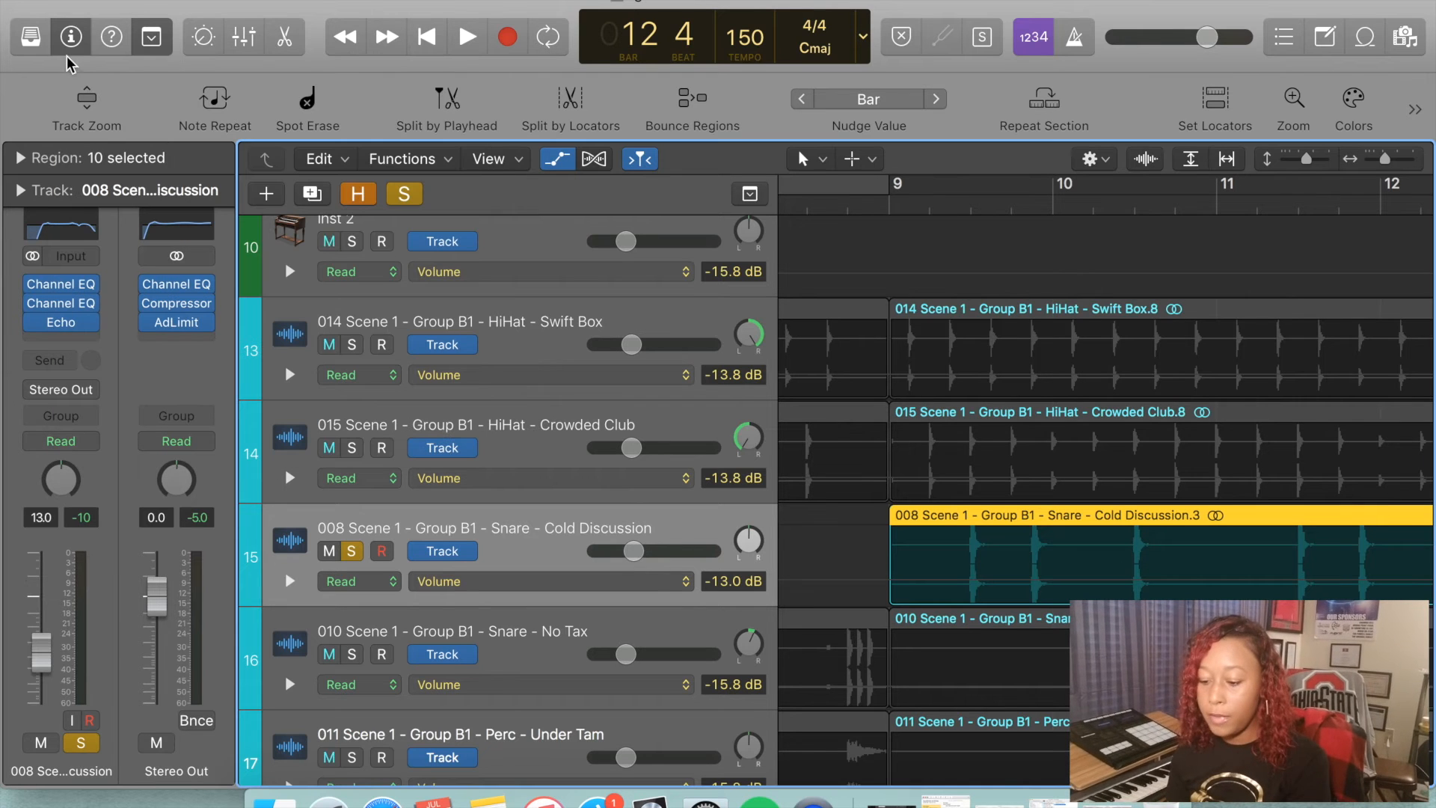
pyautogui.click(658, 581)
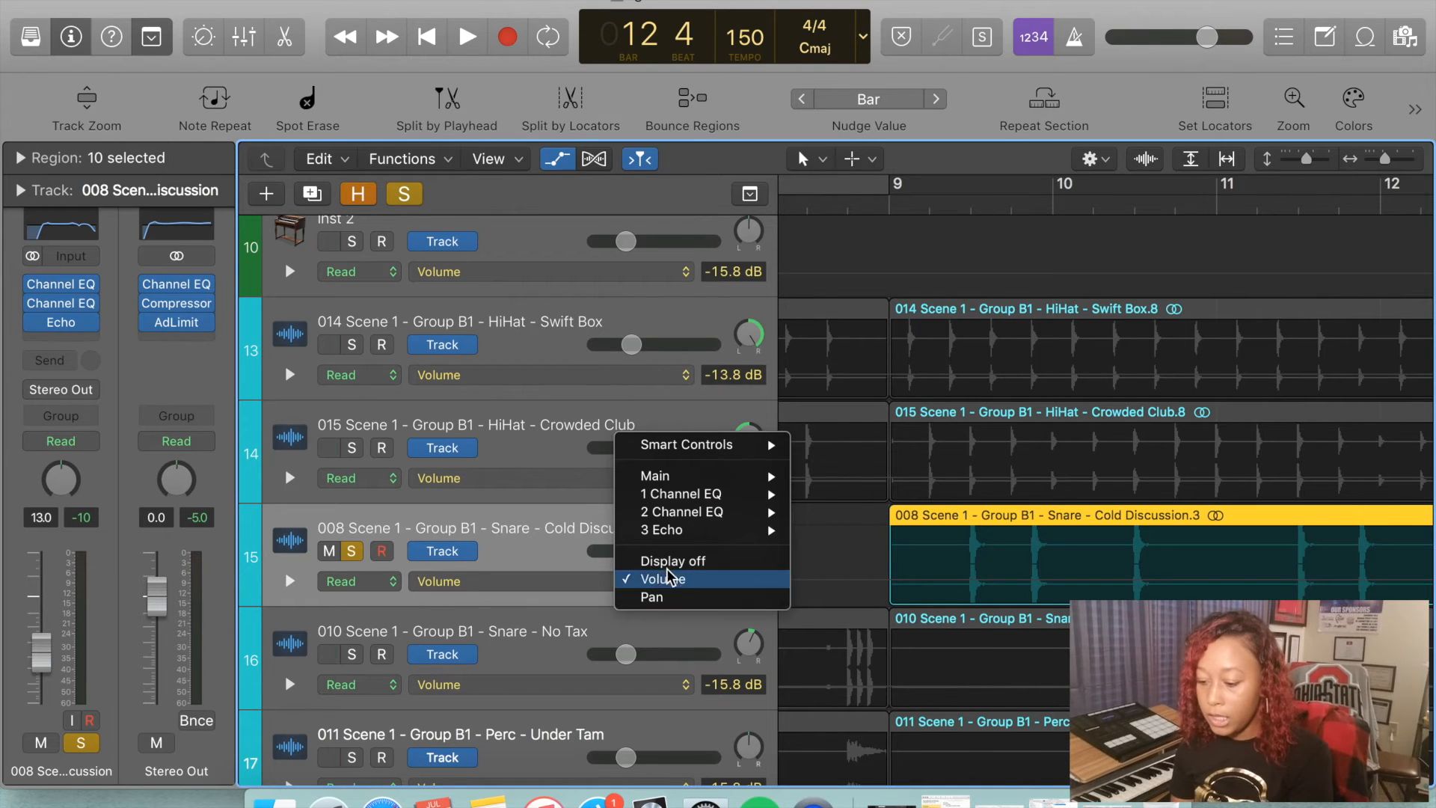
pyautogui.moveTo(689, 533)
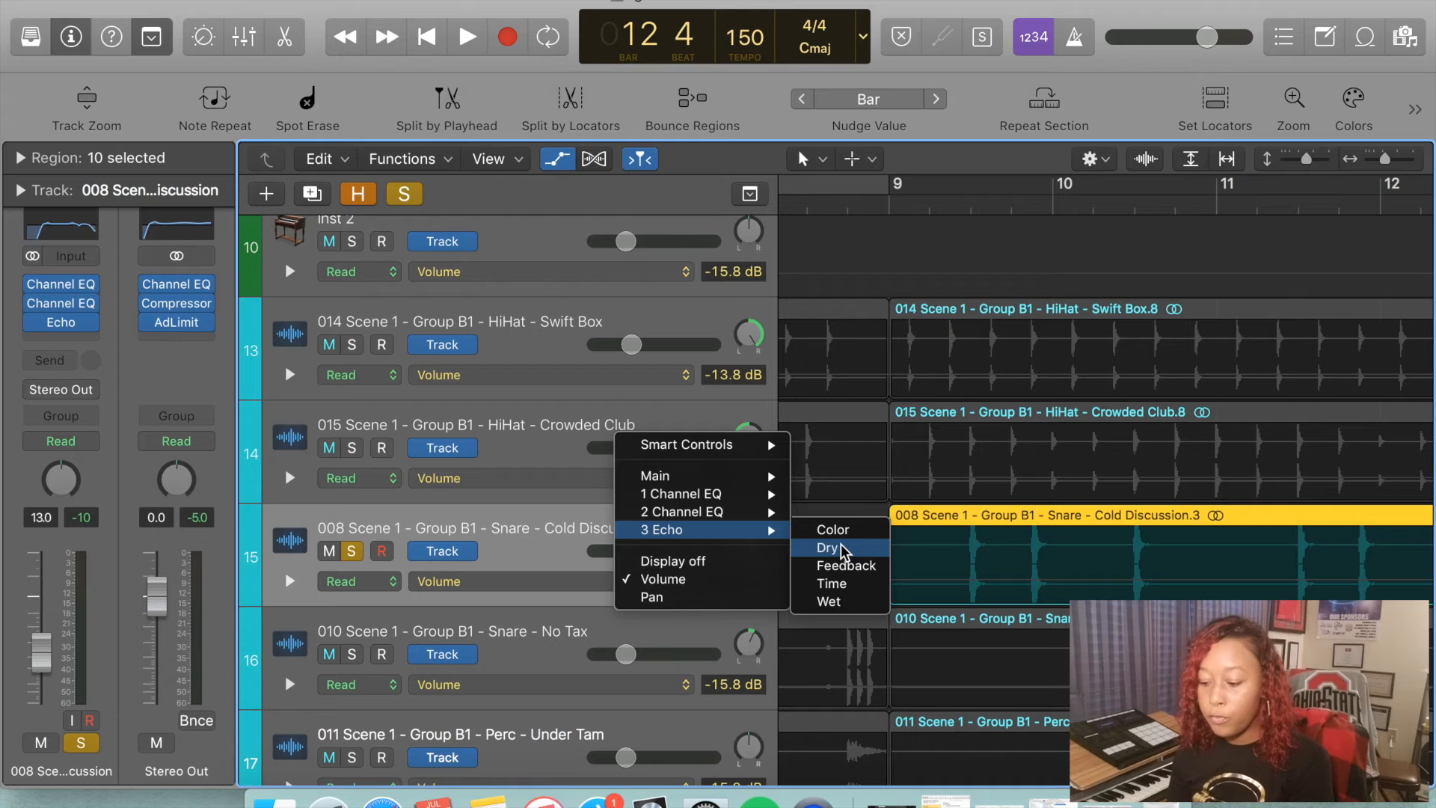
pyautogui.click(829, 602)
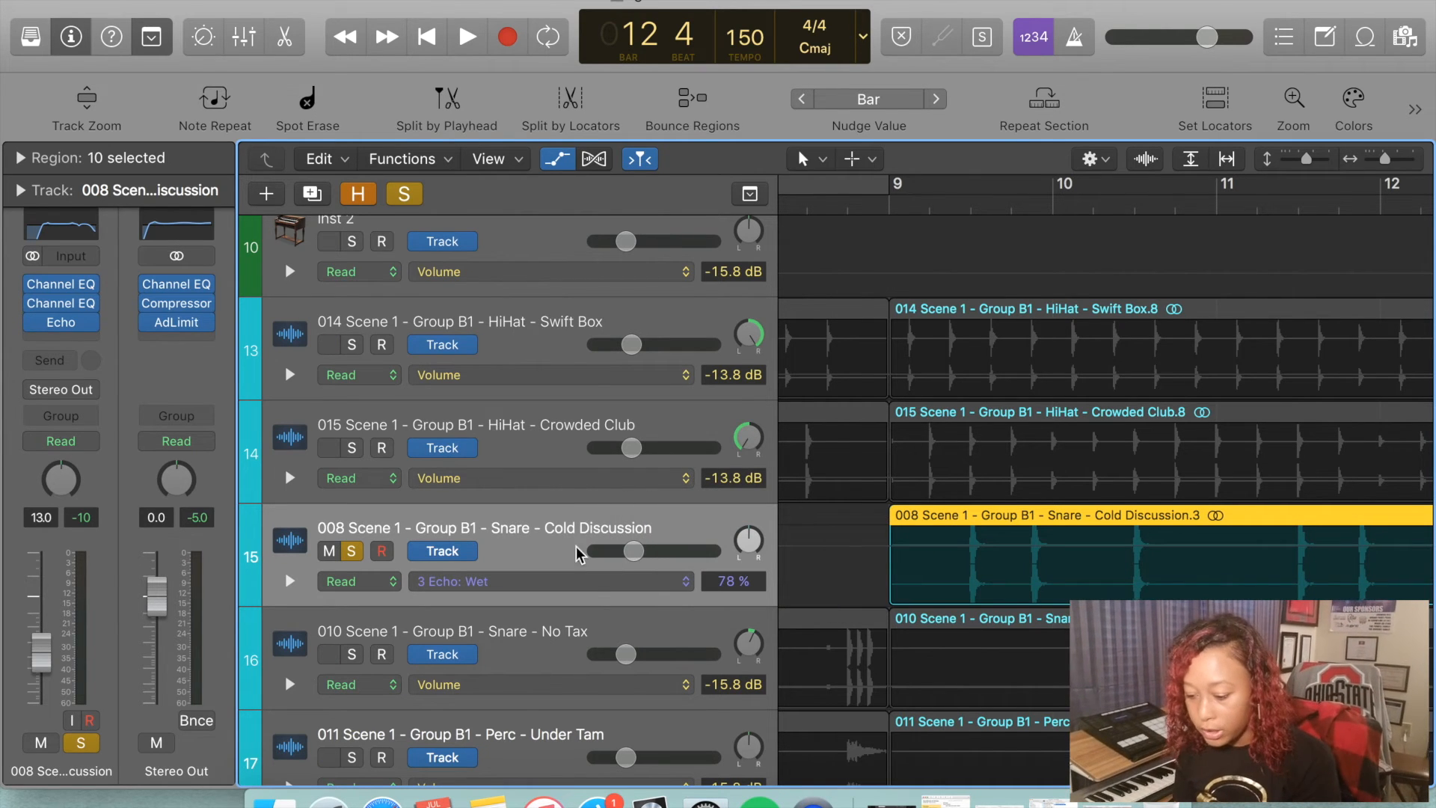
pyautogui.press('a')
pyautogui.press('a')
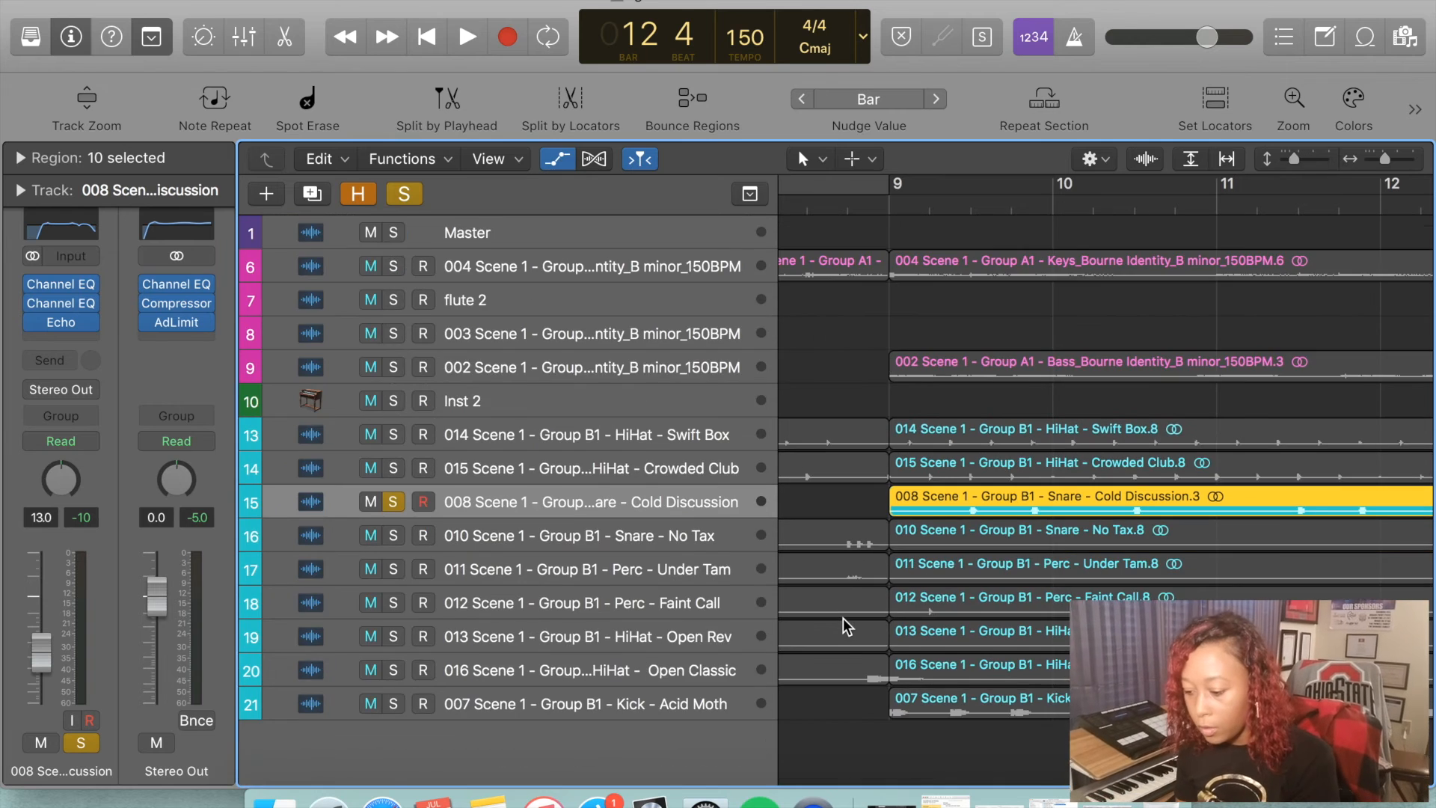
pyautogui.click(937, 538)
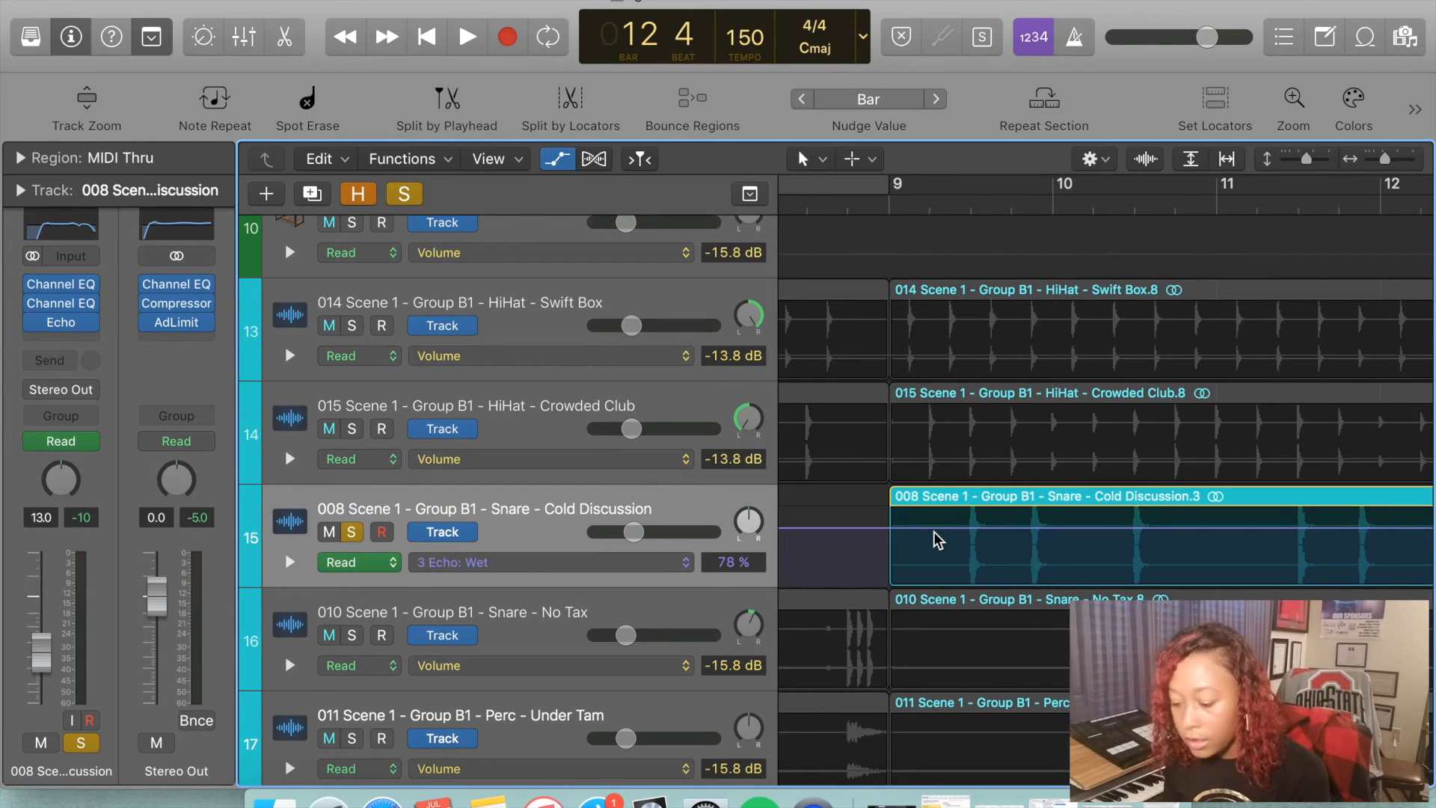
# - Hold the snare's Echo Wet automation near 0% from bar 9 and raise it to 78% just before the hit at bar 10 beat 3
pyautogui.press('super+Left')
pyautogui.press('super+Left')
pyautogui.press('super+Left')
pyautogui.press('super+Left')
pyautogui.press('super+Left')
pyautogui.press('super+Left')
pyautogui.press('super+Left')
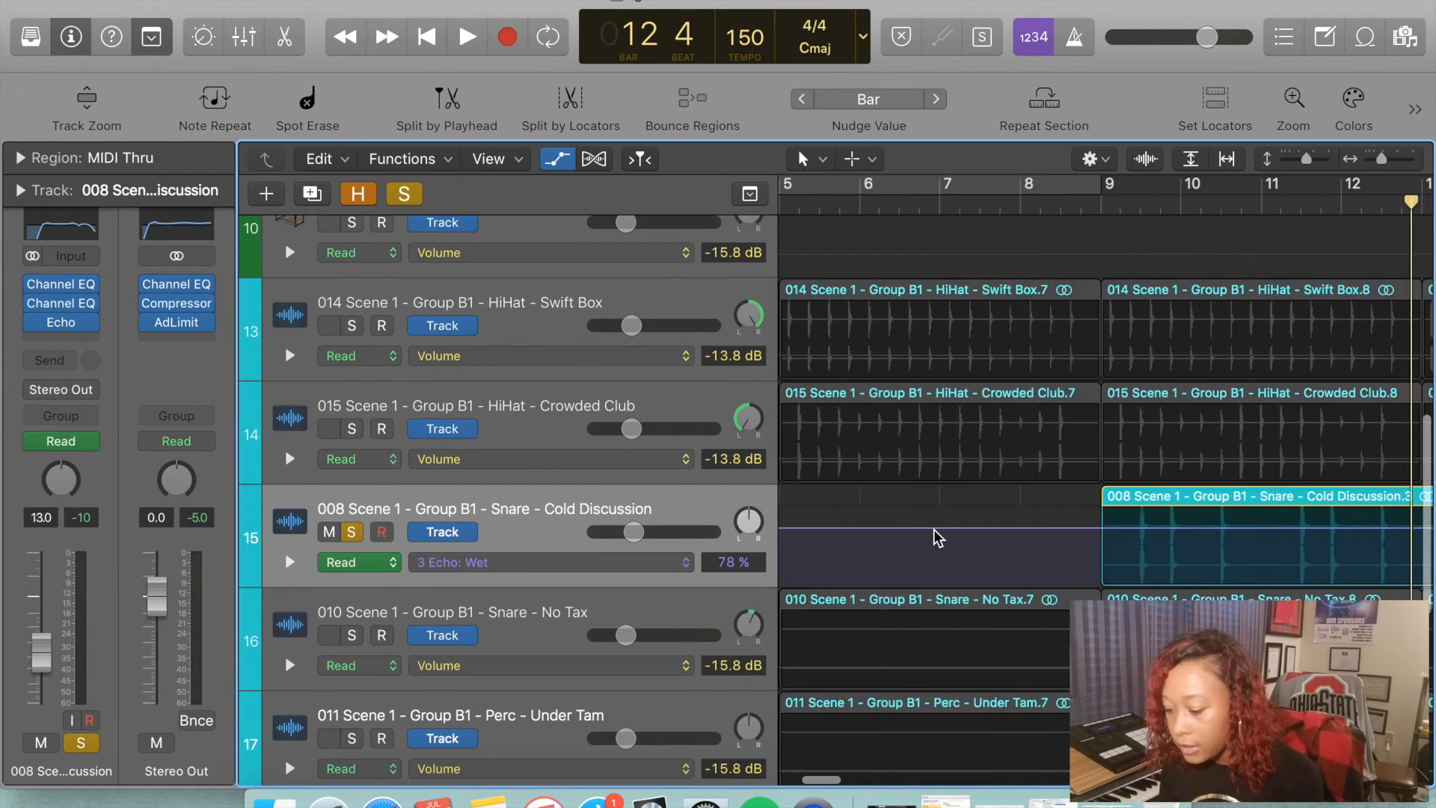
pyautogui.press('super+Right')
pyautogui.press('super+Right')
pyautogui.press('super+Right')
pyautogui.press('super+Right')
pyautogui.press('super+Right')
pyautogui.press('super+Right')
pyautogui.press('super+Right')
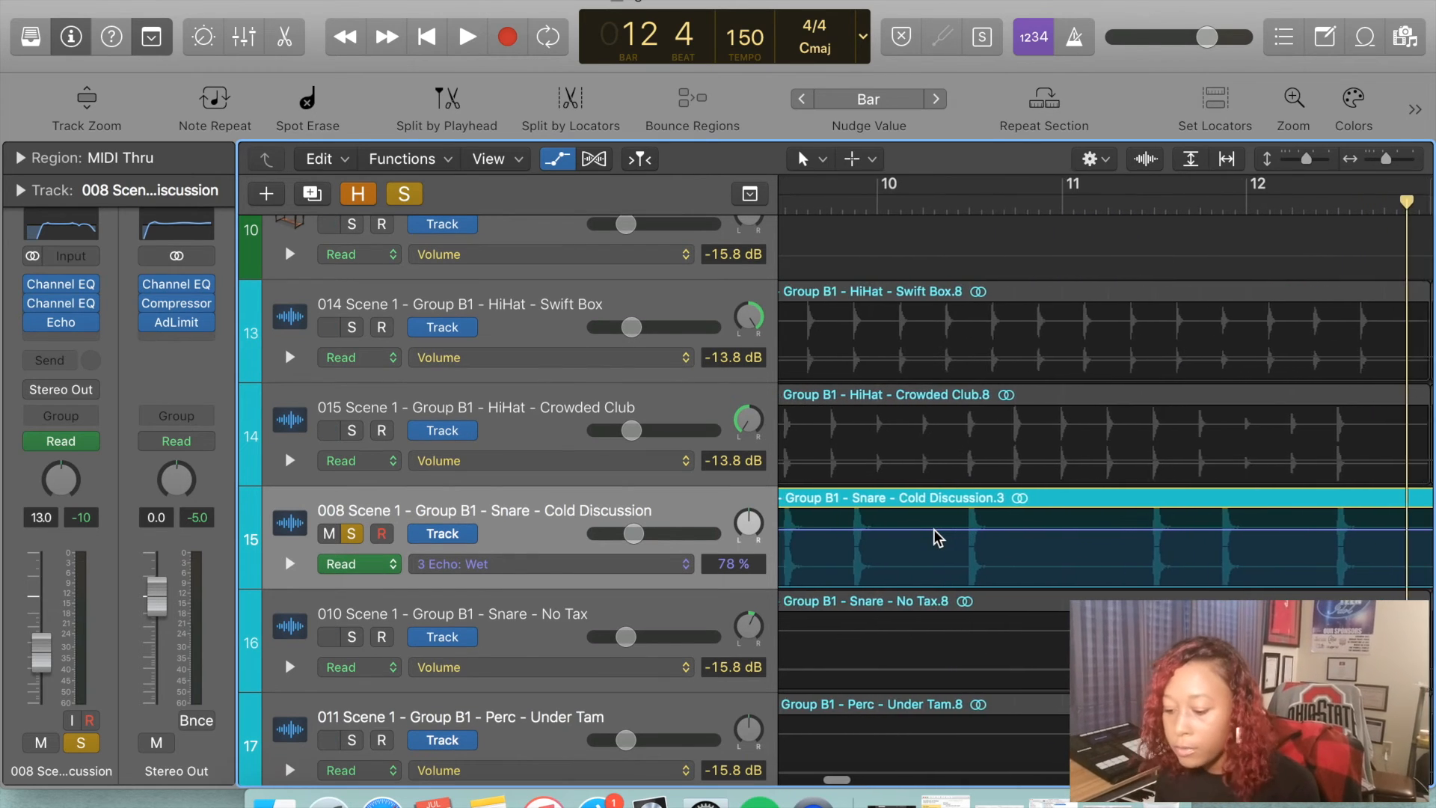
pyautogui.press('super+Right')
pyautogui.press('super+Right')
pyautogui.press('super+Right')
pyautogui.press('super+Left')
pyautogui.hscroll(-10, 937, 537)
pyautogui.hscroll(-5, 938, 538)
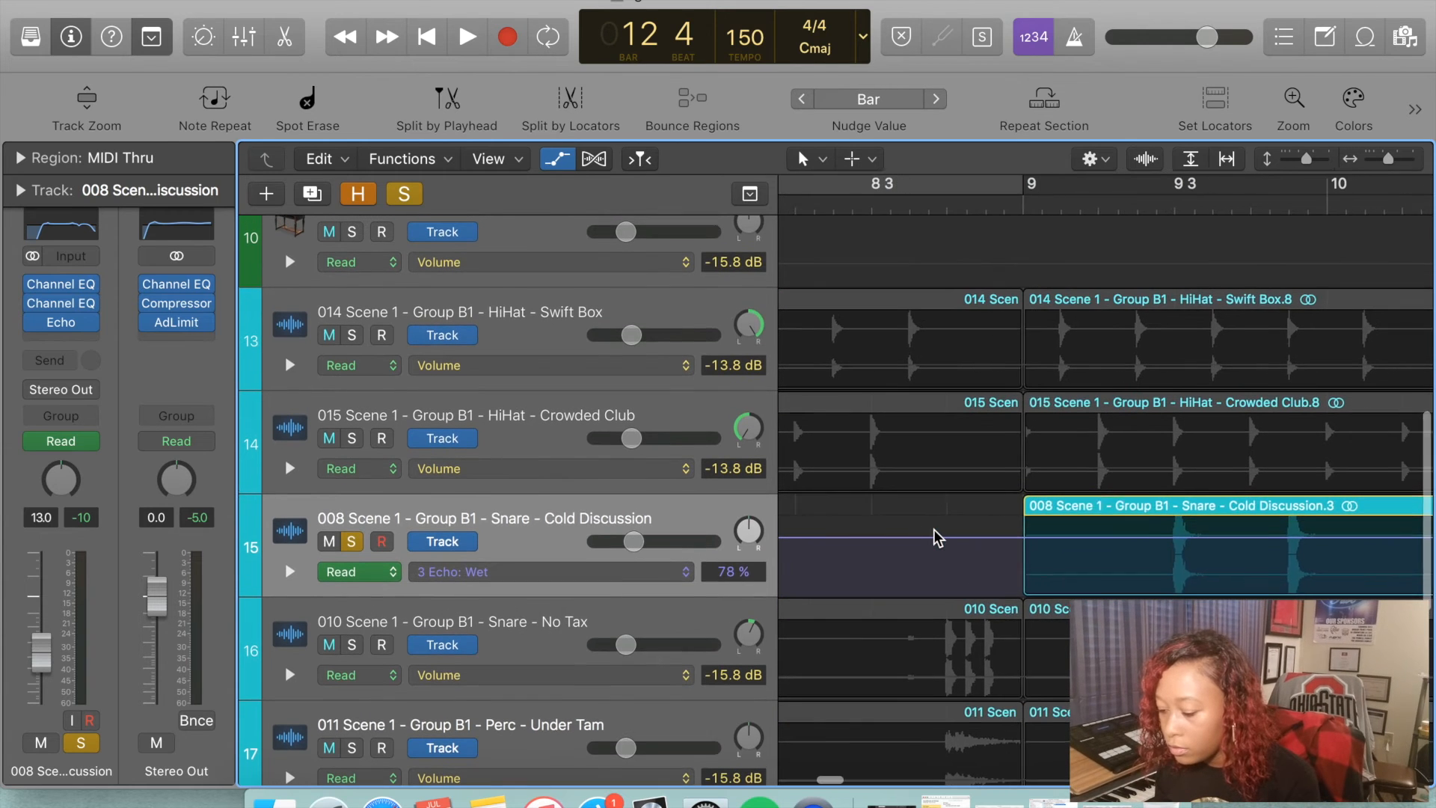
pyautogui.click(1015, 536)
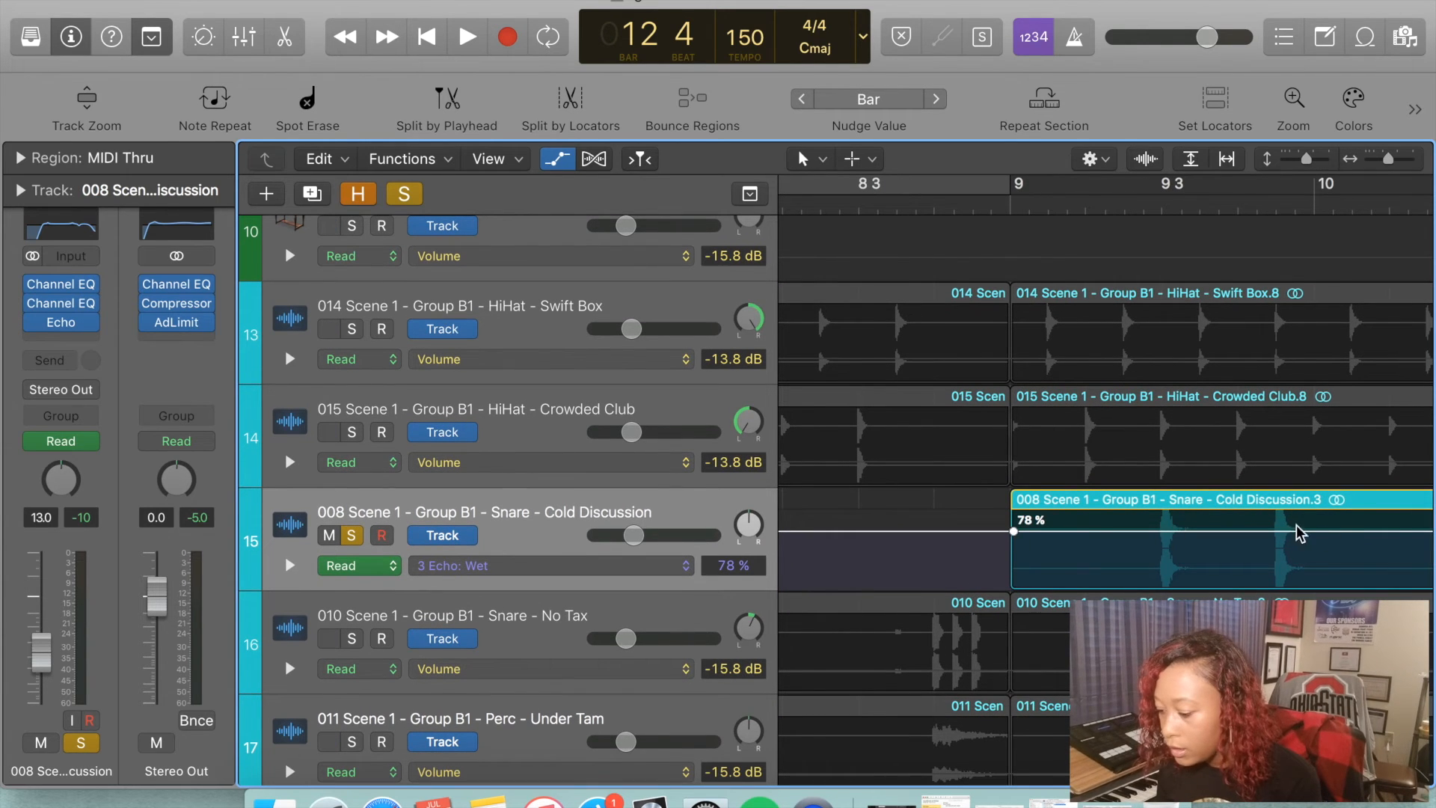
pyautogui.moveTo(1241, 538); pyautogui.dragTo(1242, 595)
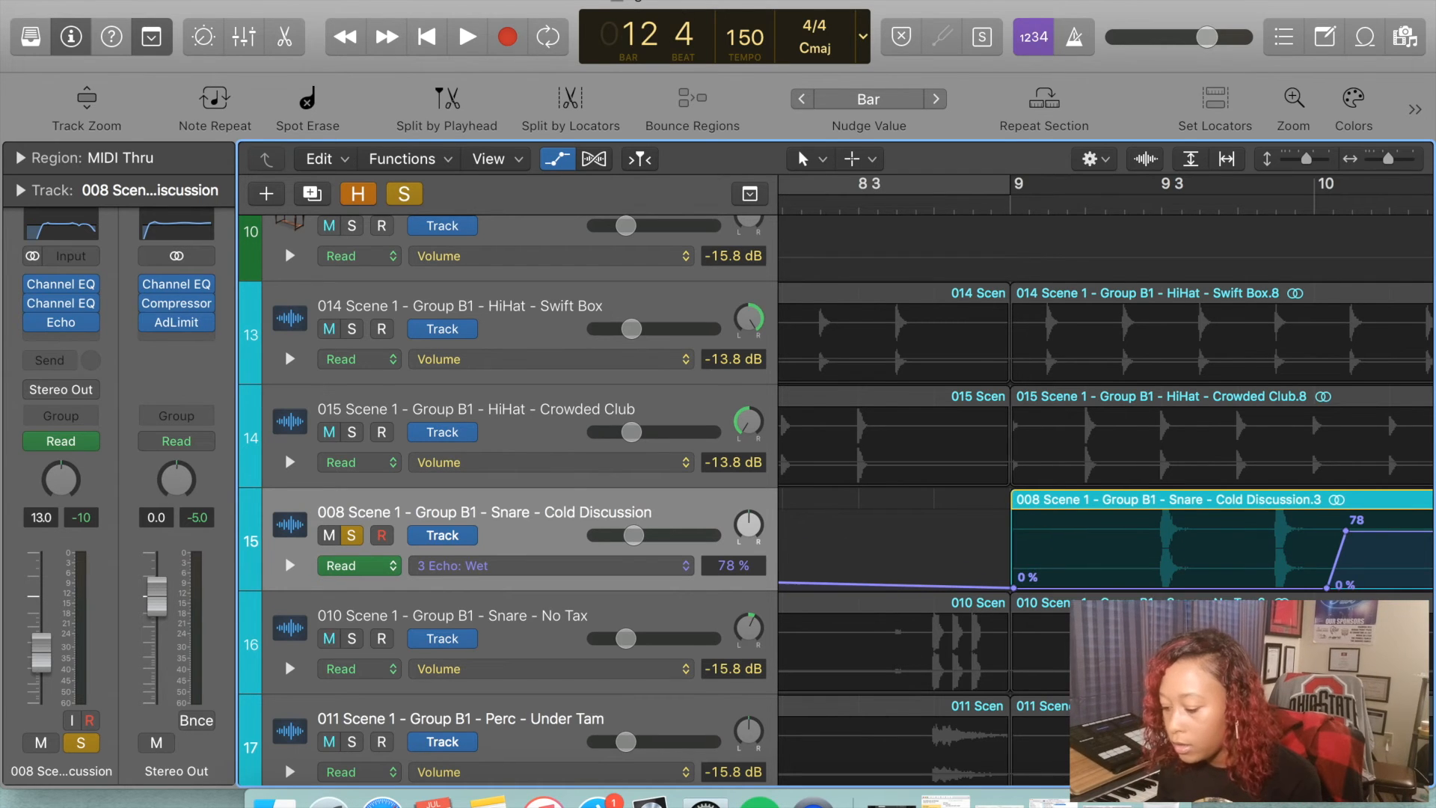
pyautogui.hscroll(5, 1107, 537)
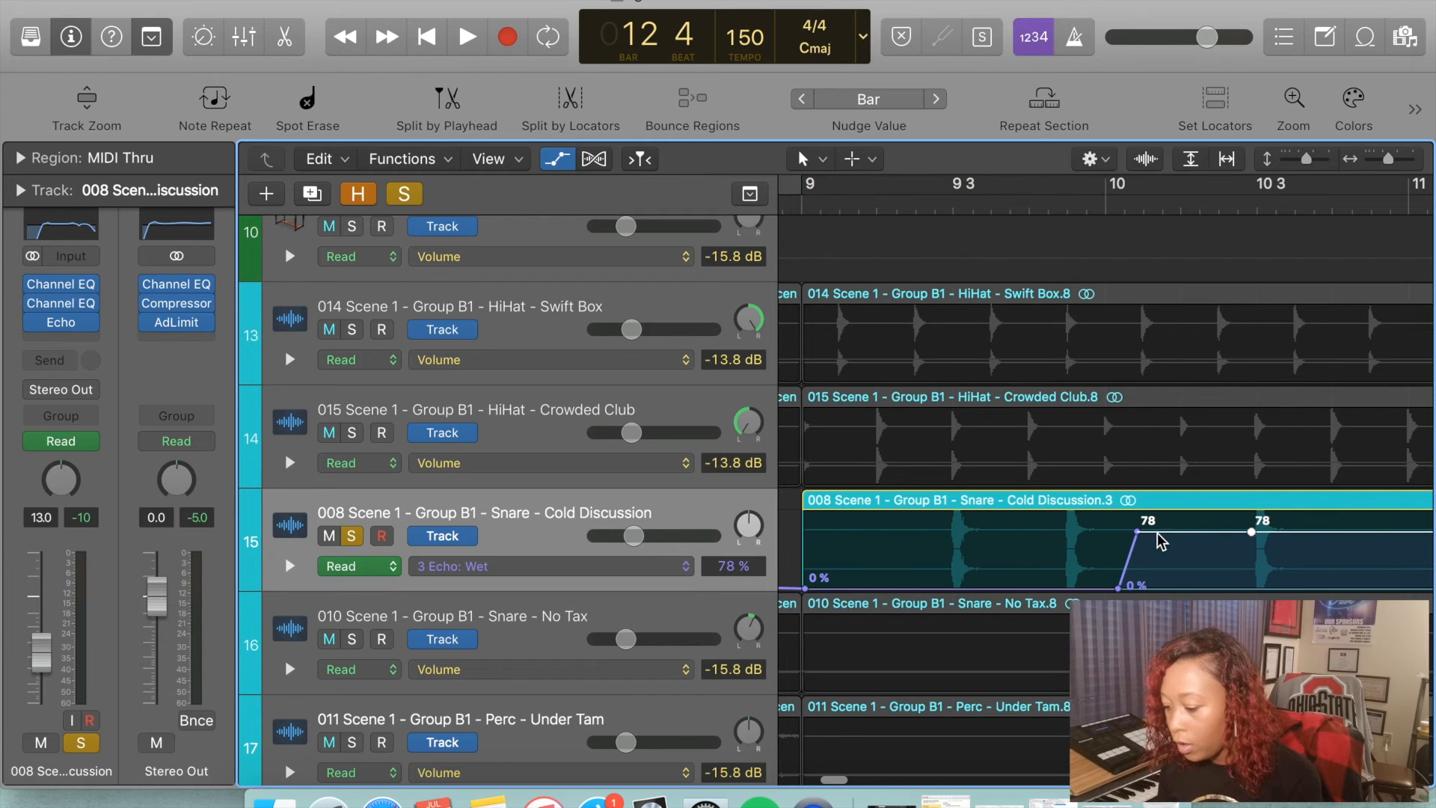
pyautogui.moveTo(1137, 538); pyautogui.dragTo(1241, 582)
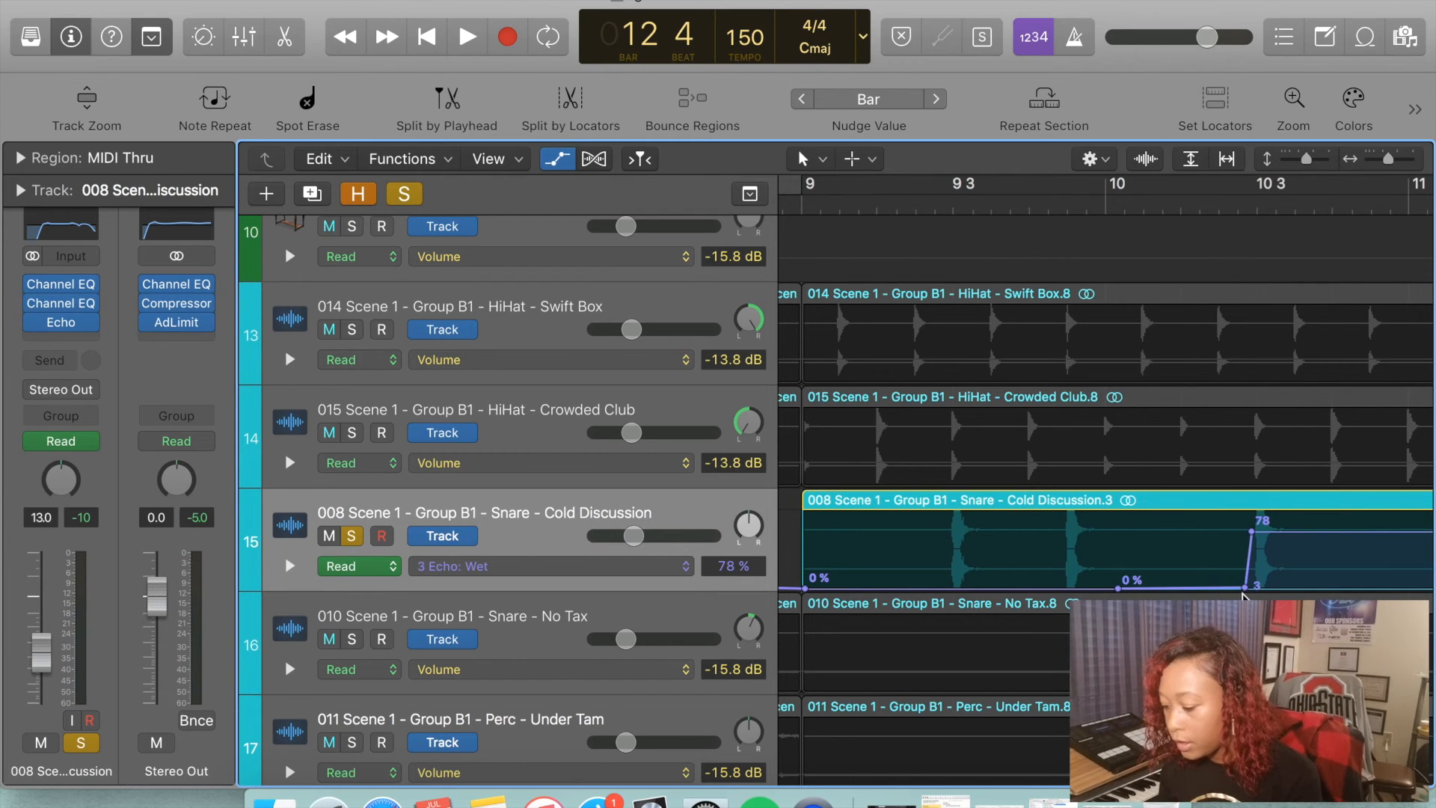
# - Drop the Wet automation from 78% to 0% just before bar 11 beat 3 and return it to 78% just before bar 12 beat 3
pyautogui.hscroll(5, 1263, 587)
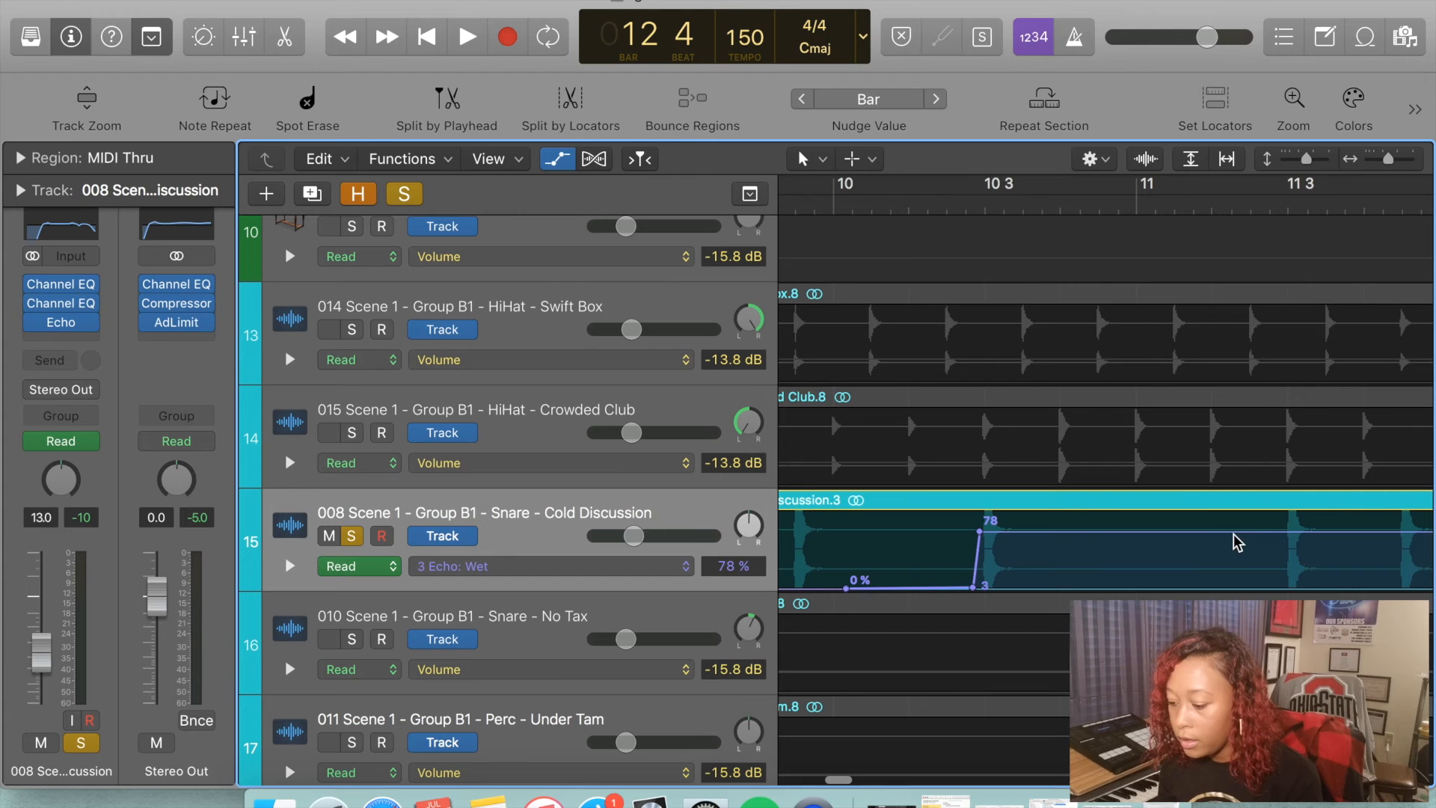
pyautogui.click(1262, 528)
pyautogui.hscroll(3, 1265, 536)
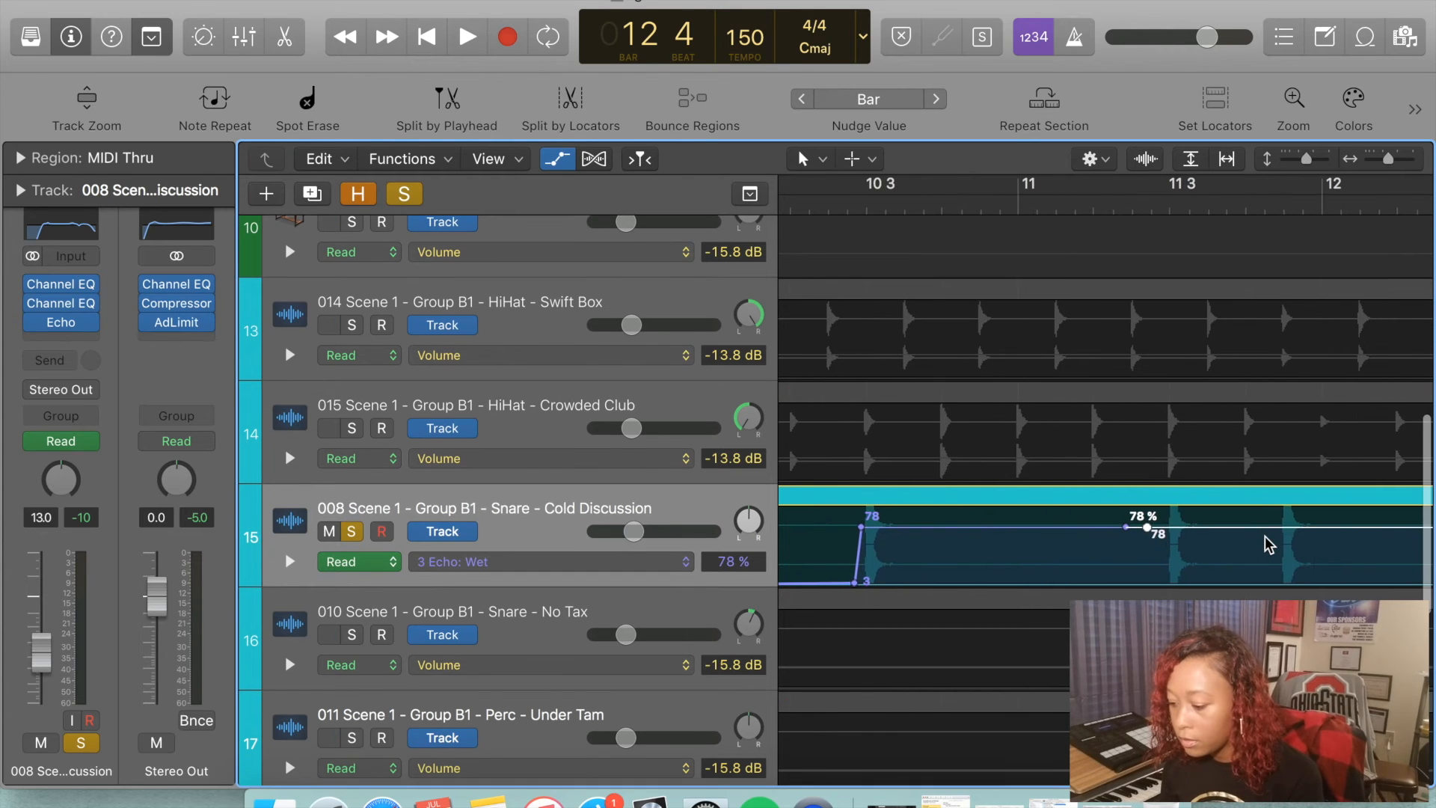
pyautogui.hscroll(3, 1336, 541)
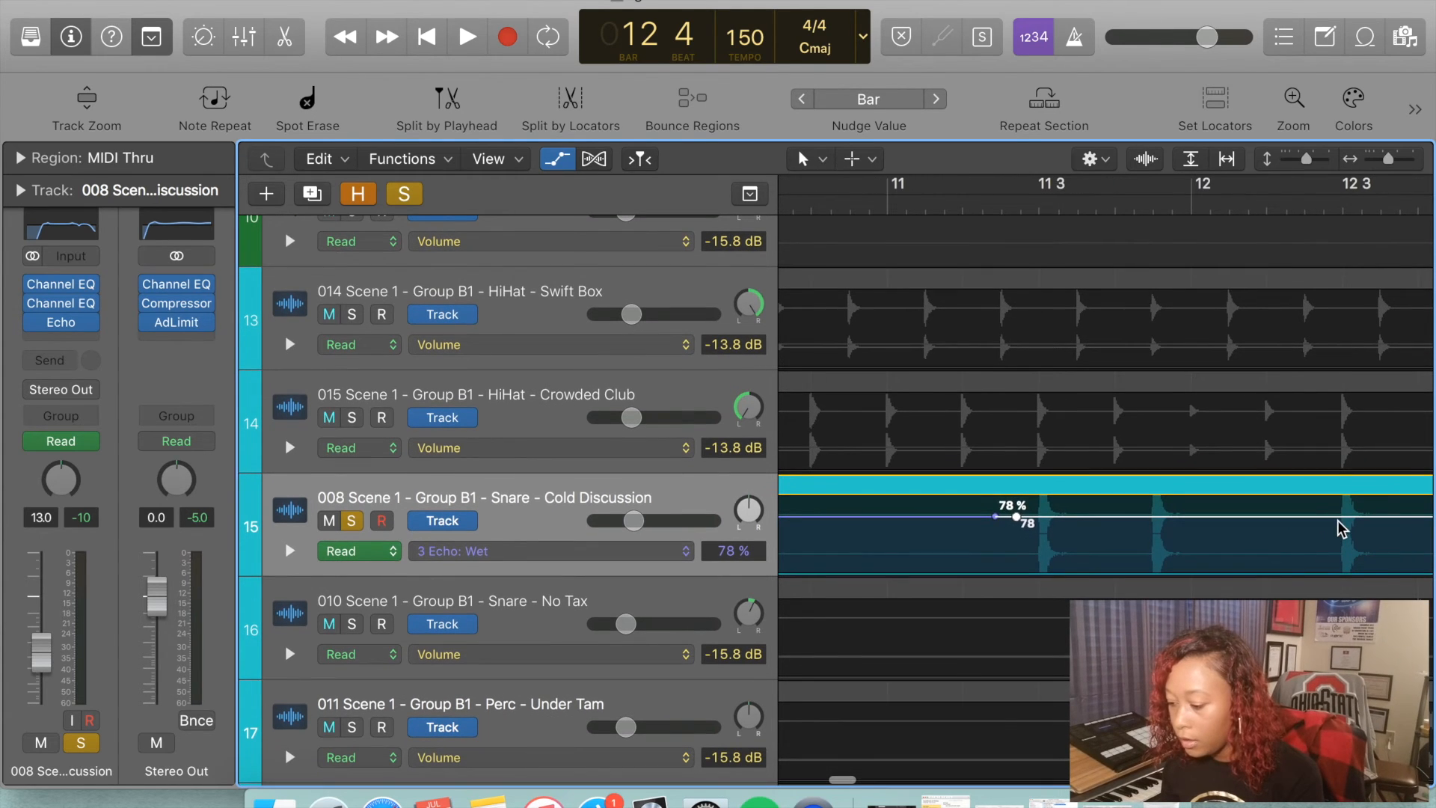
pyautogui.moveTo(1305, 527); pyautogui.dragTo(1305, 573)
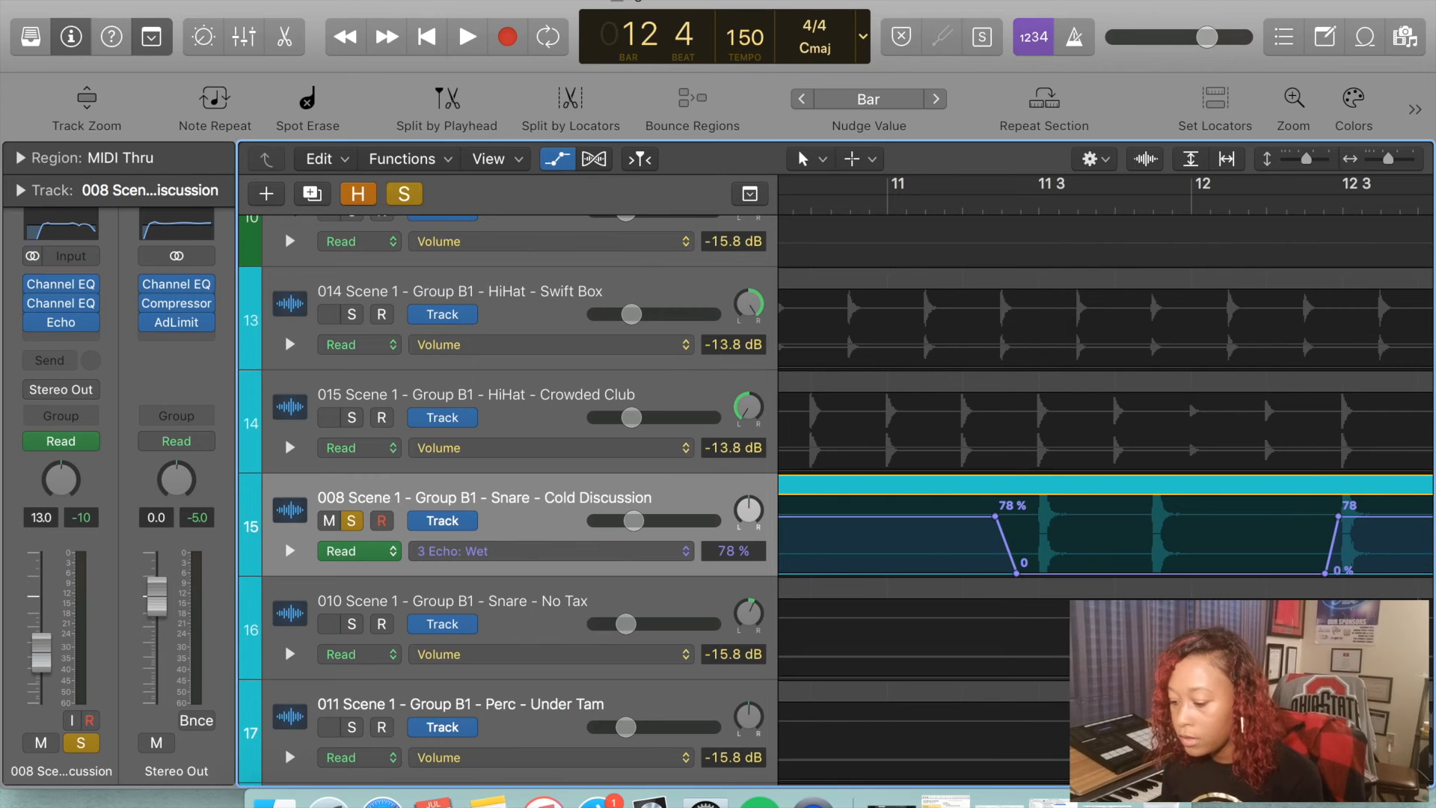
# - Play the soloed snare from bar 9 to hear the Echo Wet automation
pyautogui.hscroll(-10, 1197, 285)
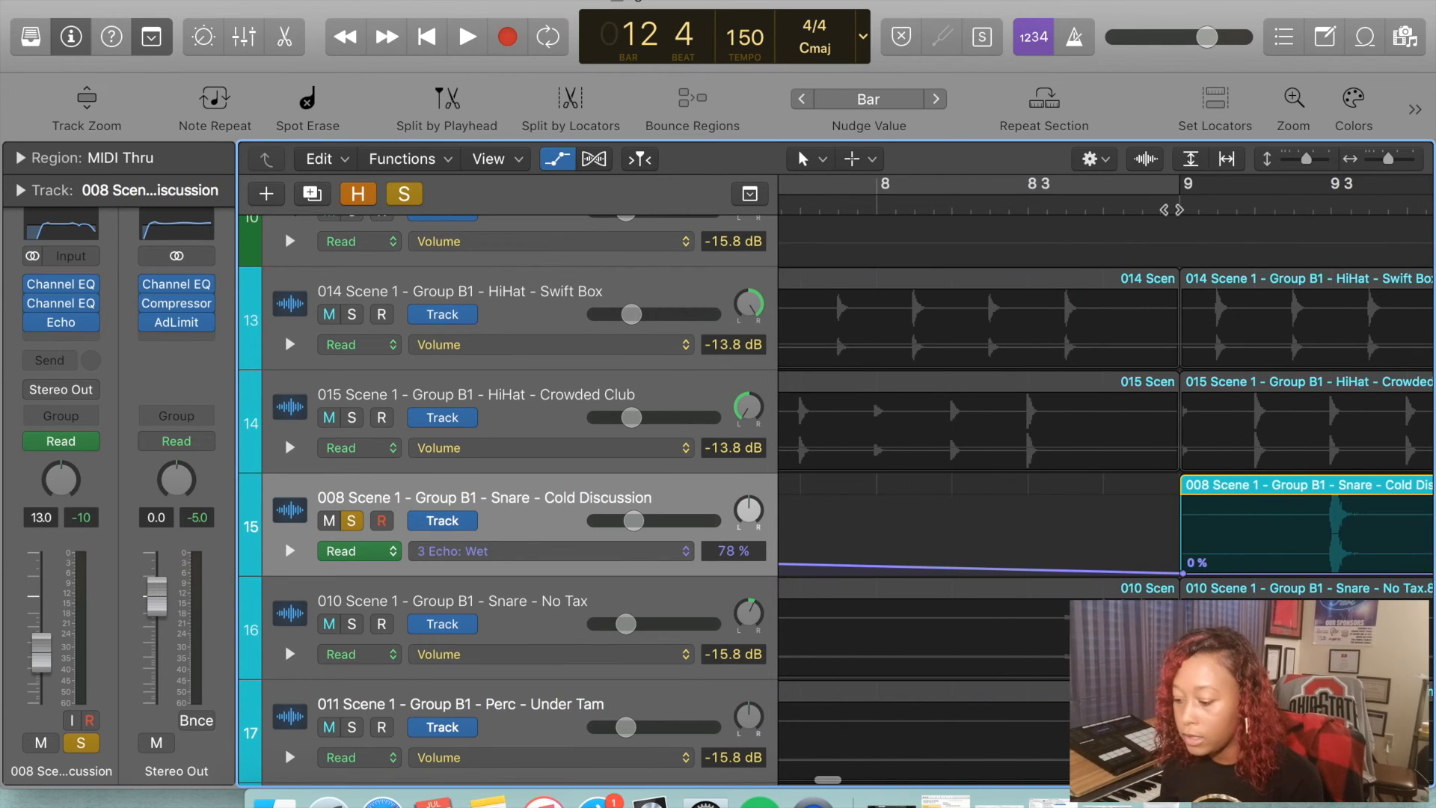
pyautogui.click(1179, 207)
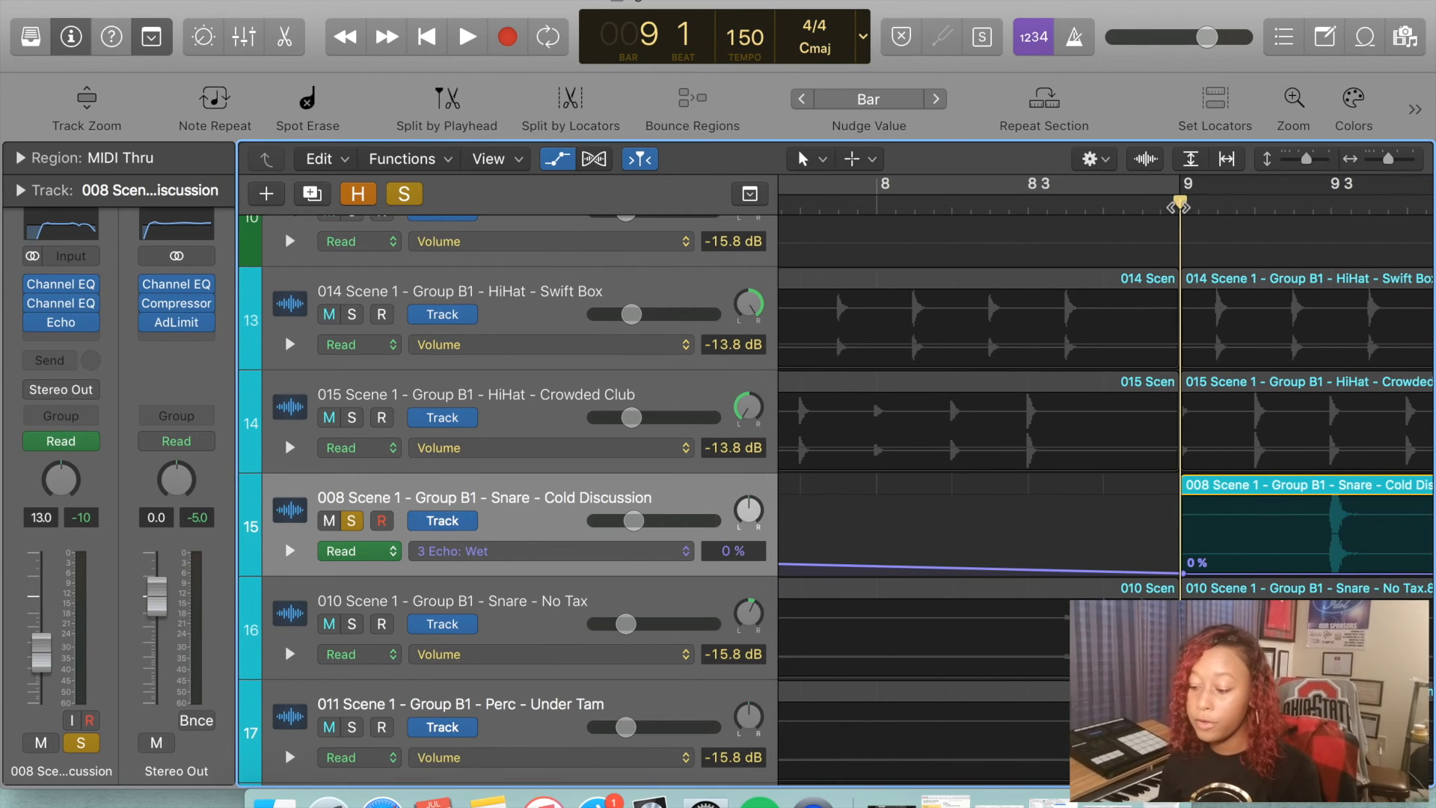
pyautogui.hscroll(6, 1179, 208)
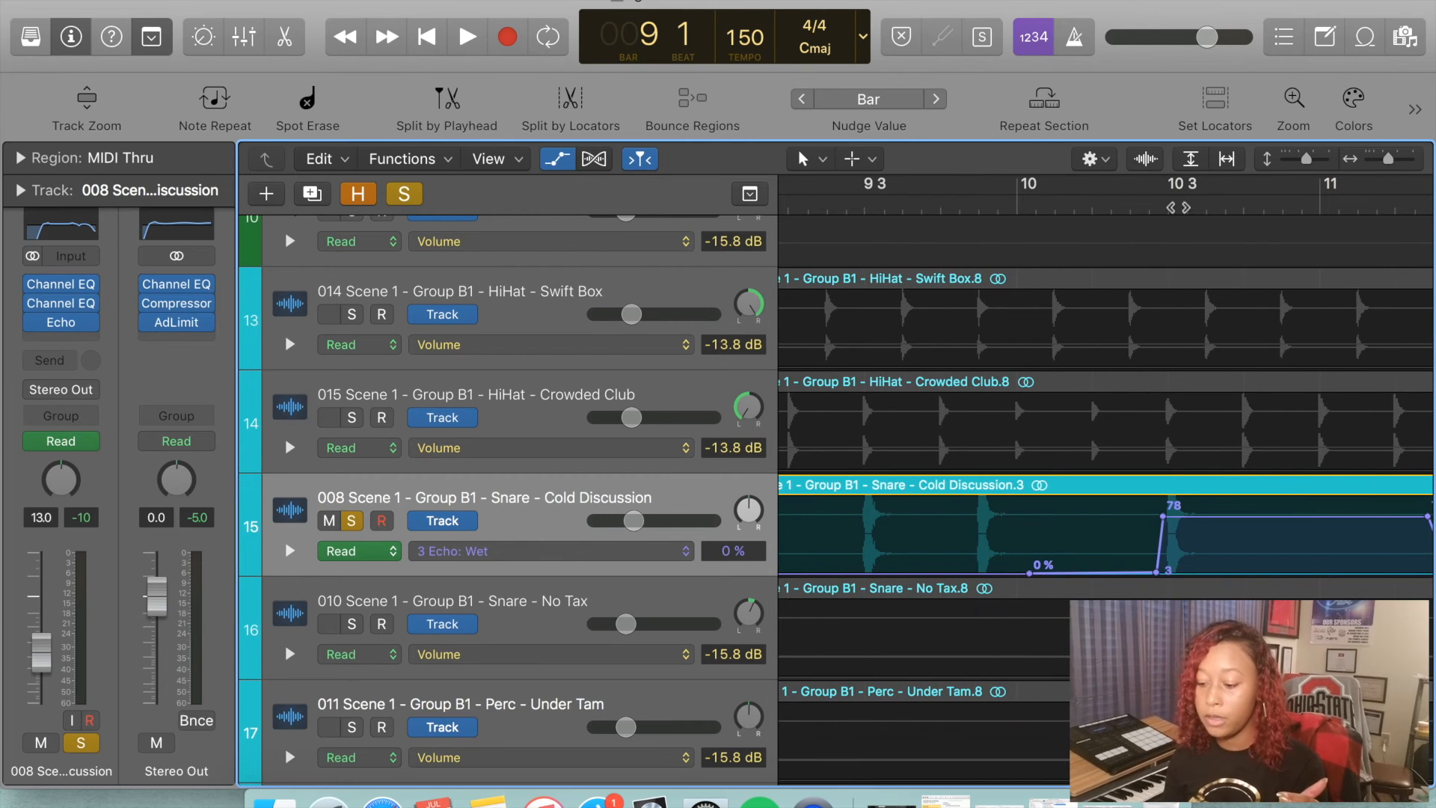
pyautogui.press('space')
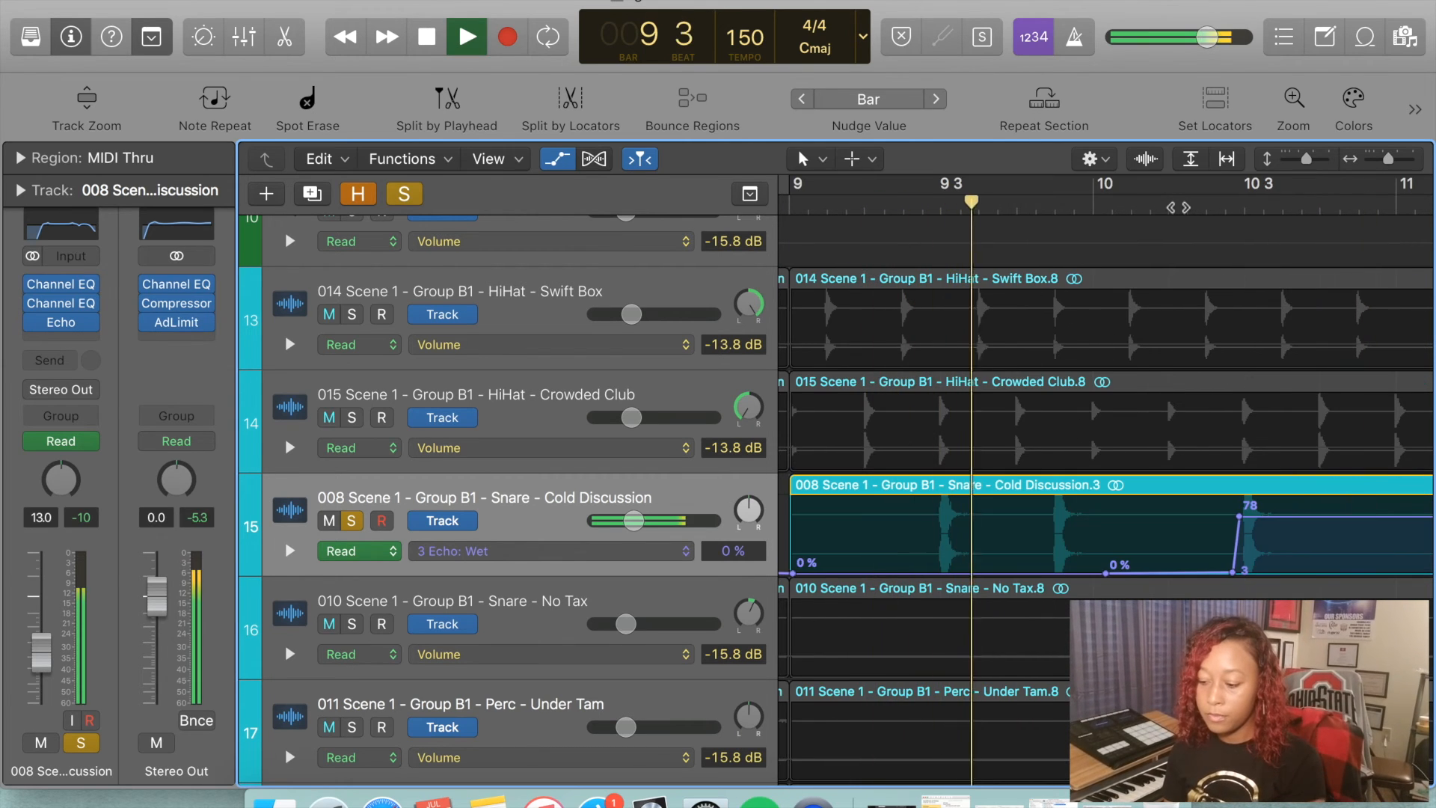